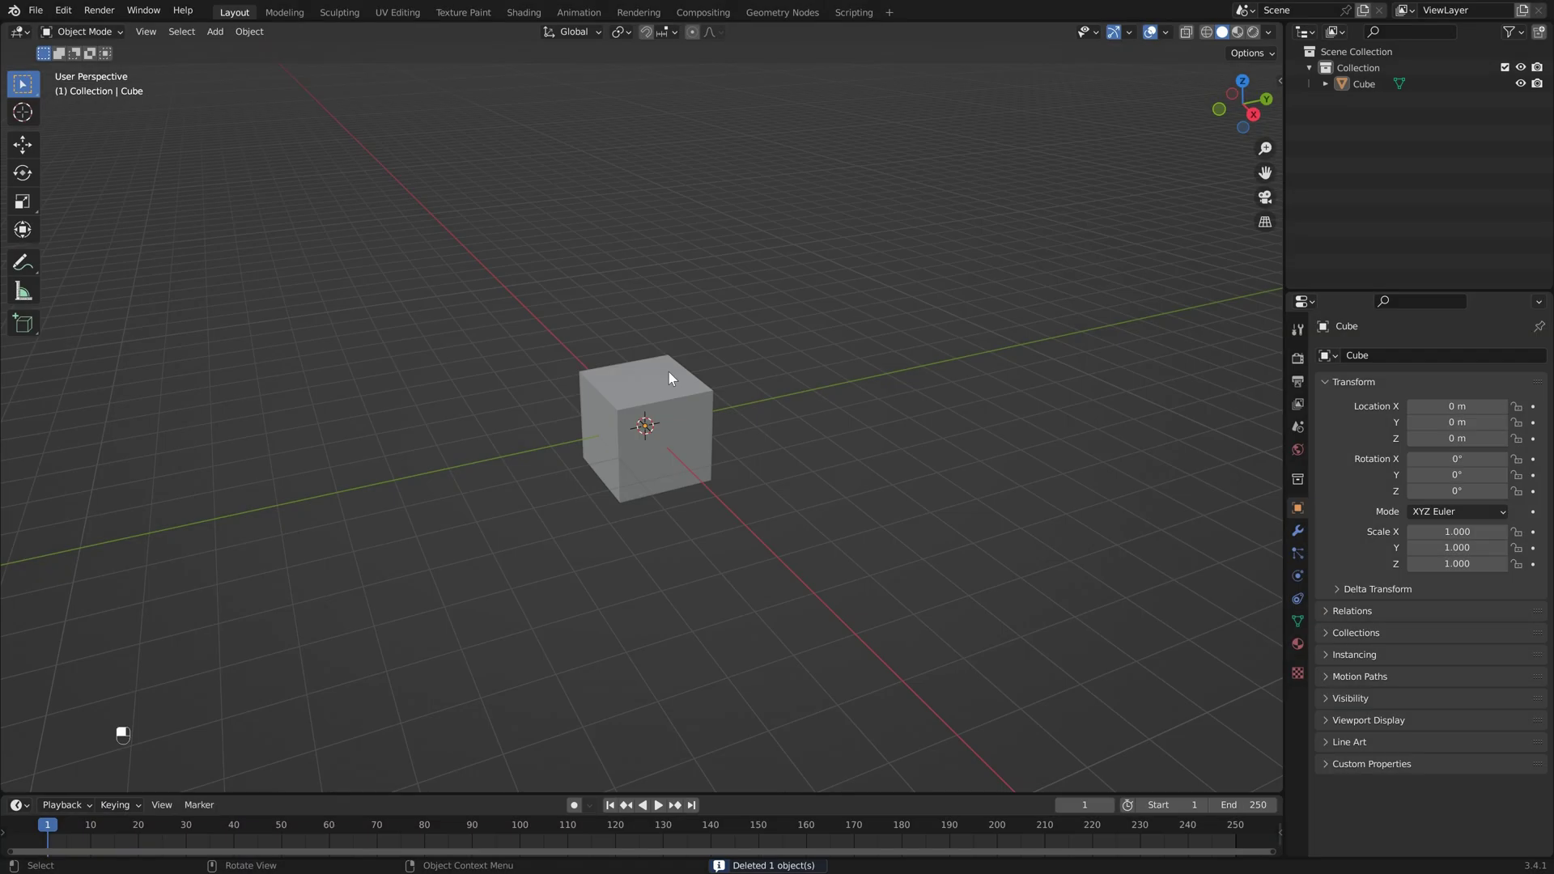
- Select the cube, split the 3D viewport in two side by side, and switch one half to the Geometry Node Editor
left_click(668, 372)
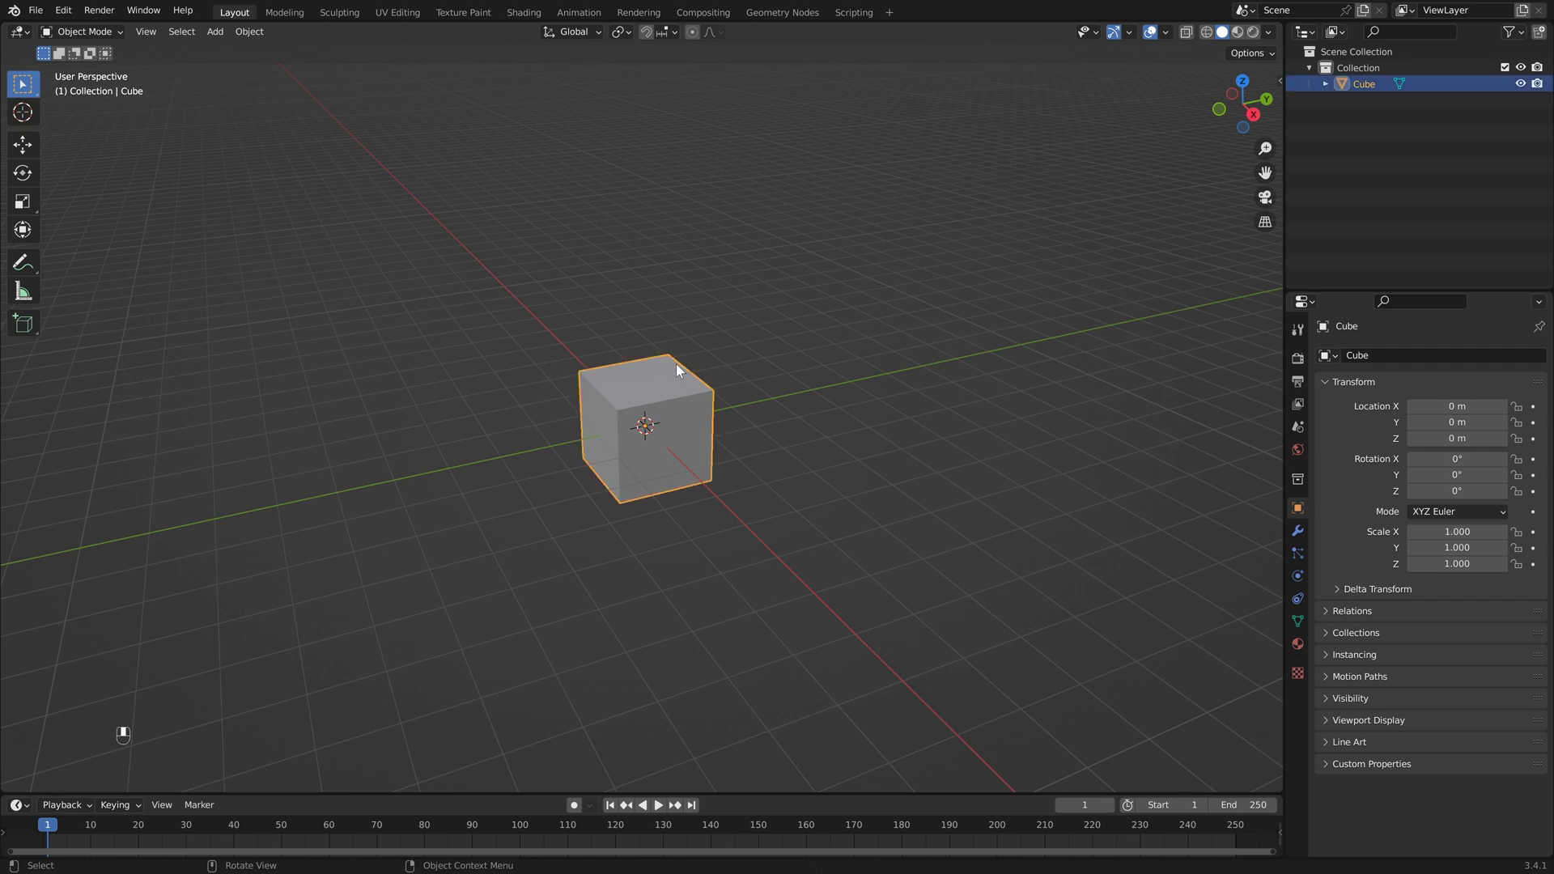
left_click_drag(8, 26, 696, 28)
left_click(20, 33)
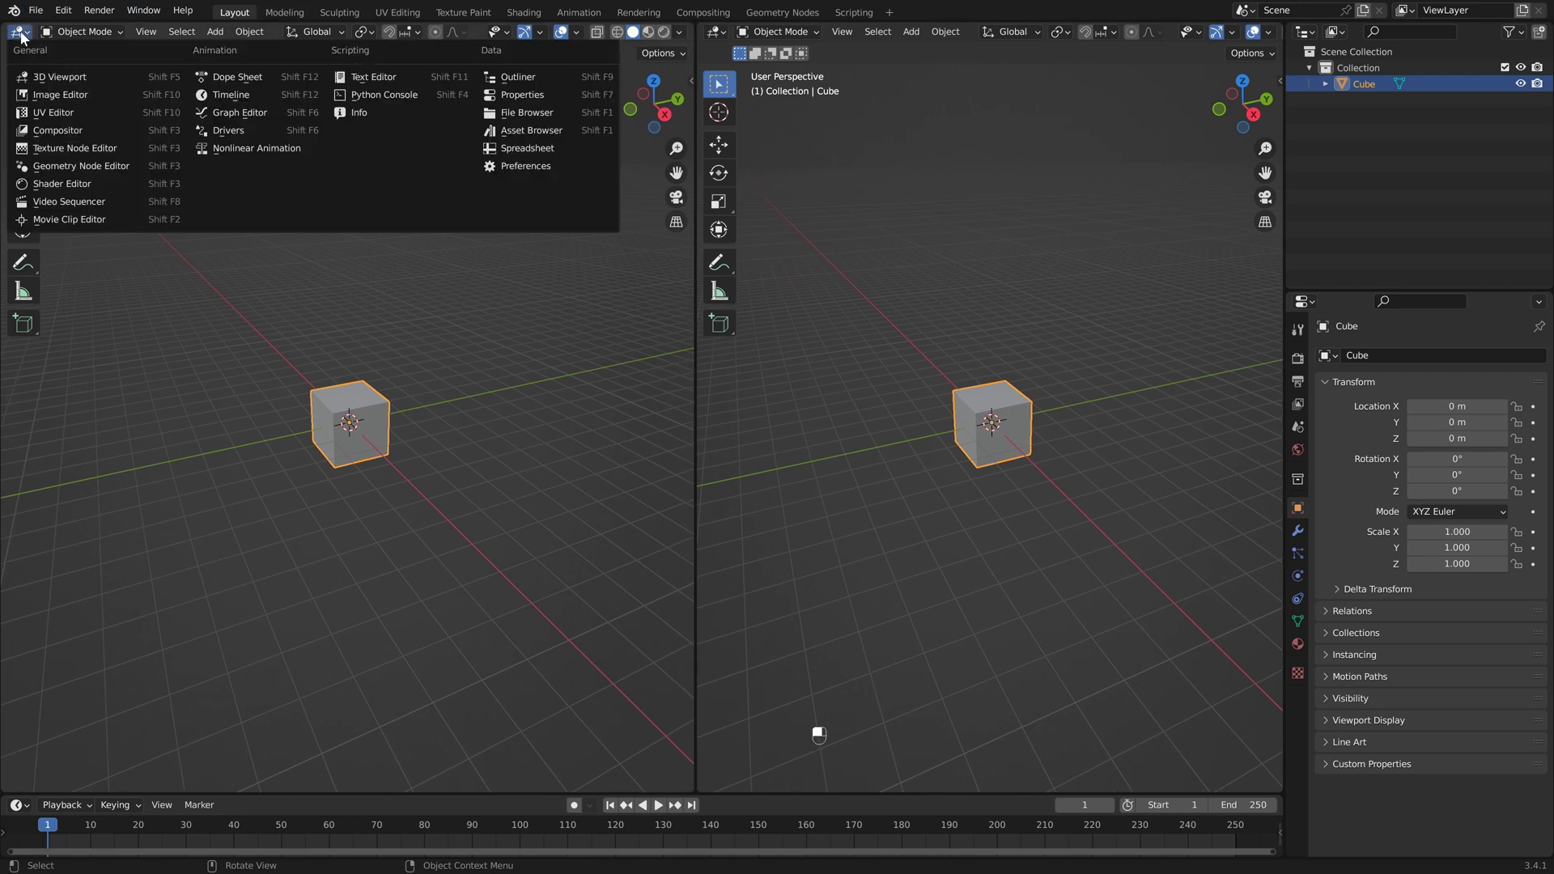
left_click(48, 166)
key("n")
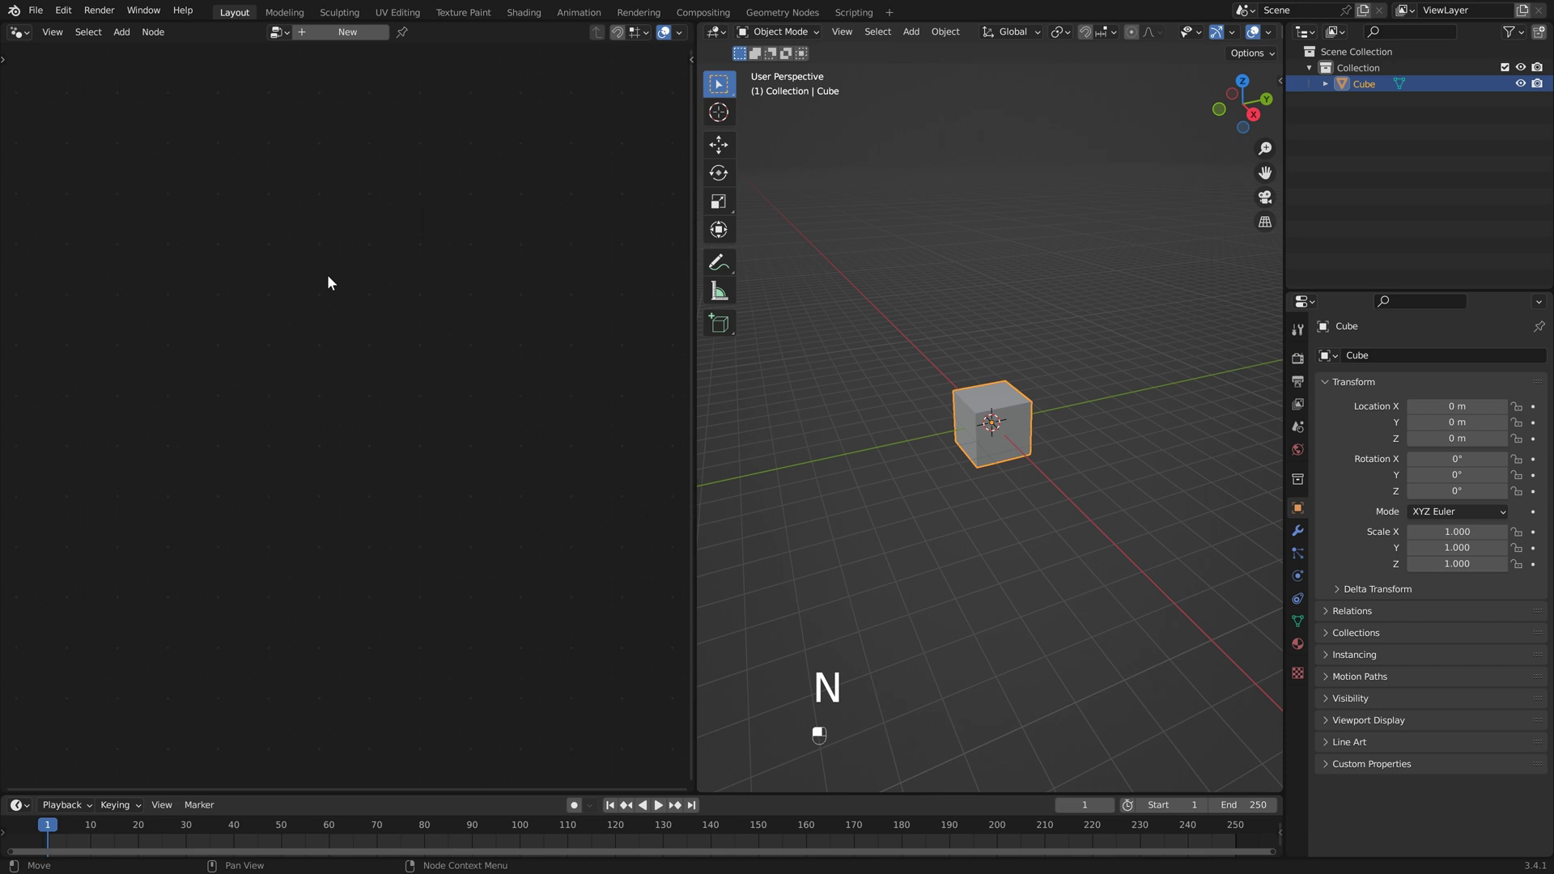
- Create a new geometry node tree for the cube and delete its Group Input node
left_click(333, 32)
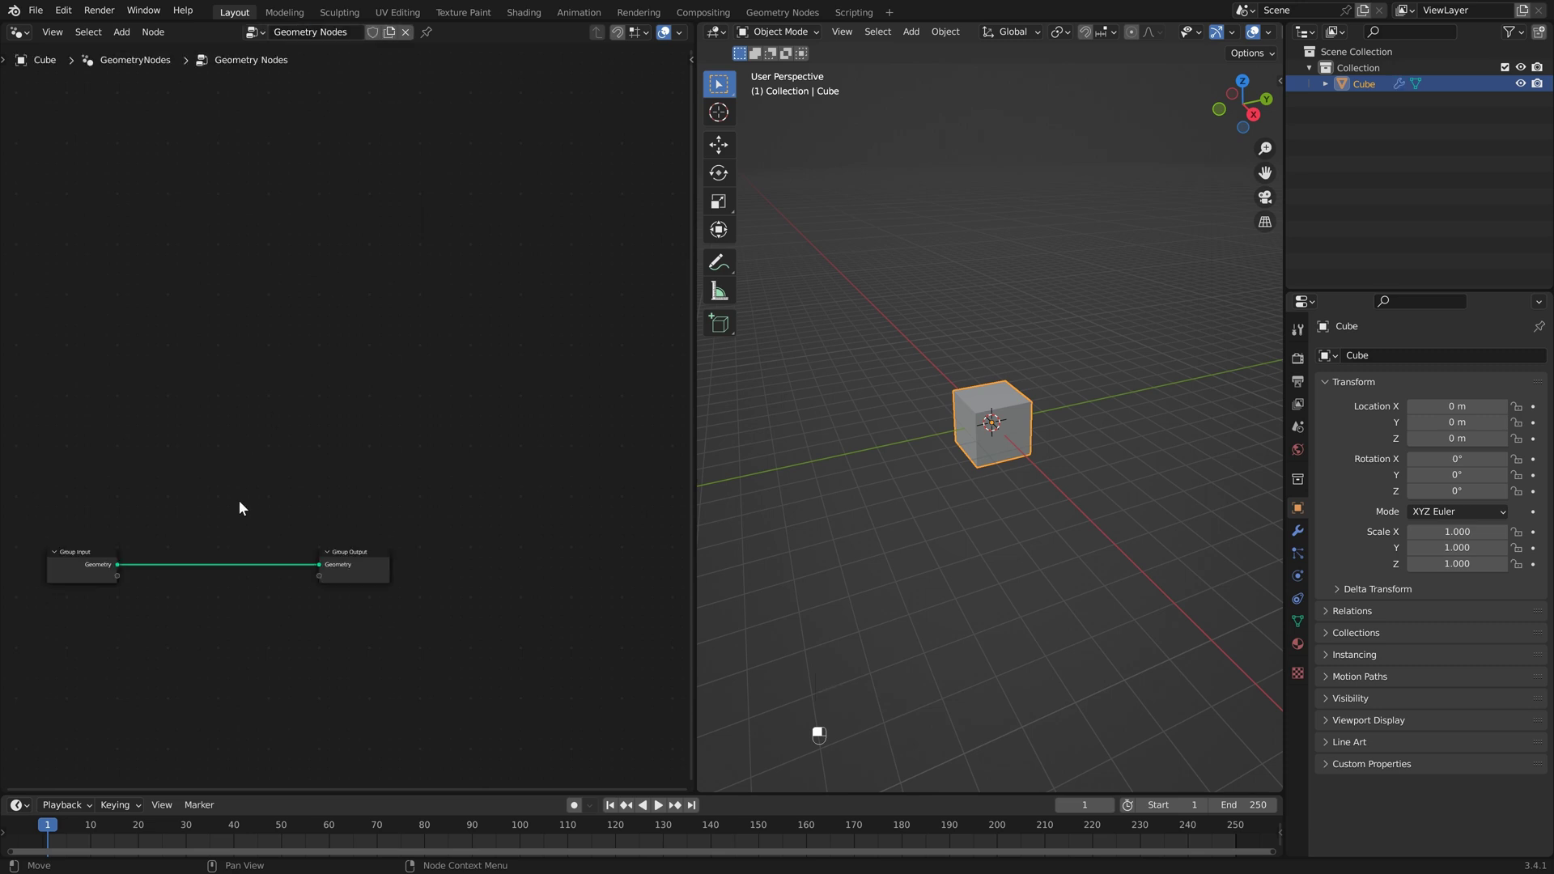
key("Home")
left_click_drag(114, 347, 268, 477)
key("Delete")
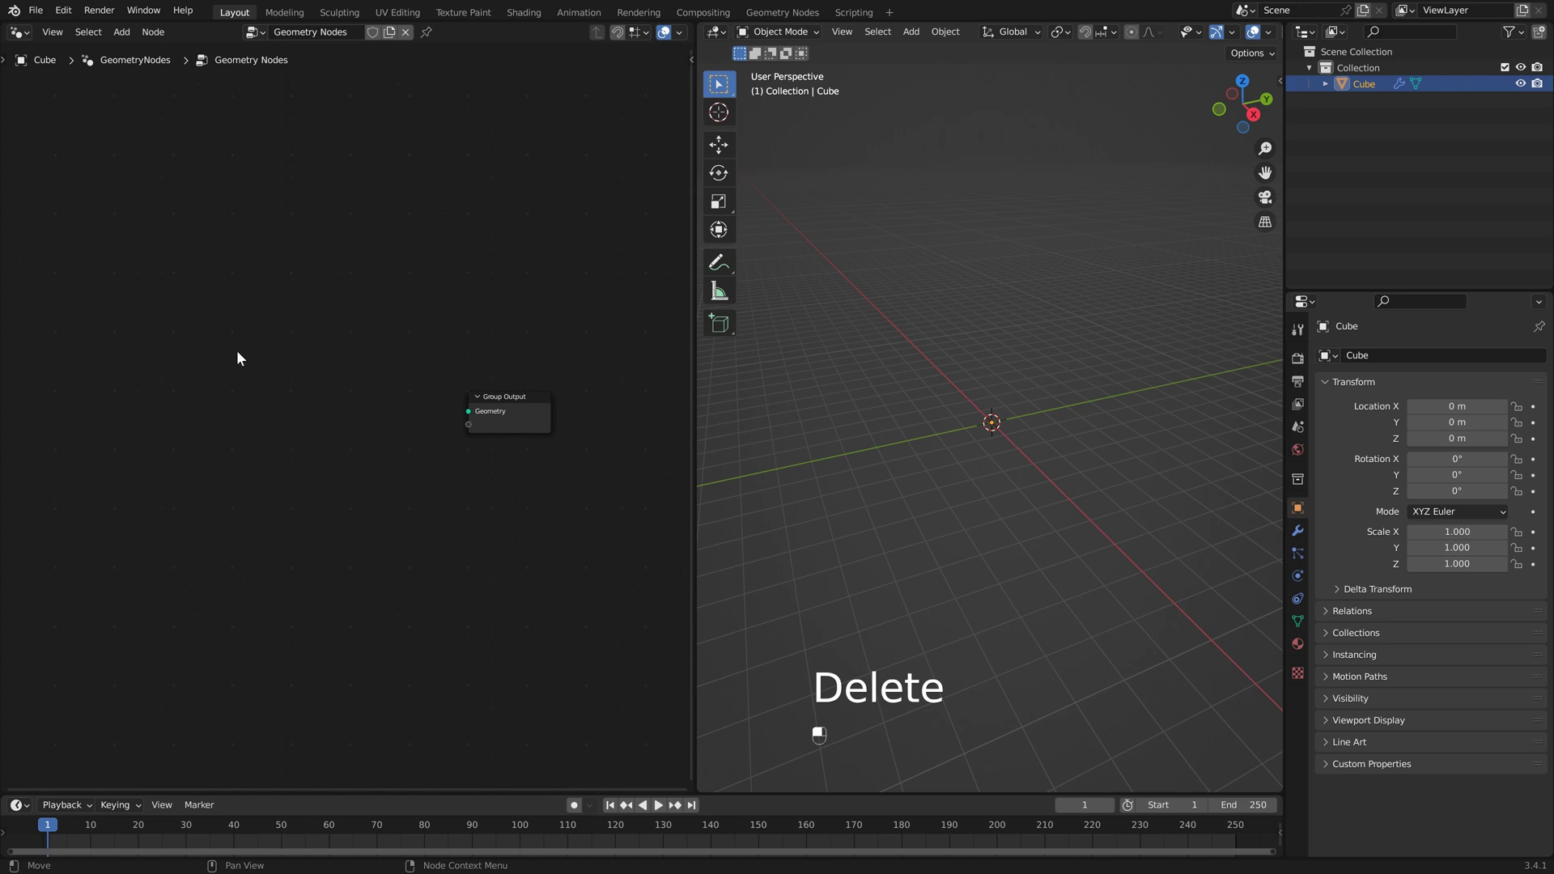
- Add an Ico Sphere node with 2 subdivisions and connect its Mesh output to the Group Output's Geometry
key("shift+a")
left_click(236, 353)
type("ico")
left_click(274, 387)
left_click(230, 405)
left_click_drag(272, 381, 468, 411)
scroll(991, 450, "up", 6)
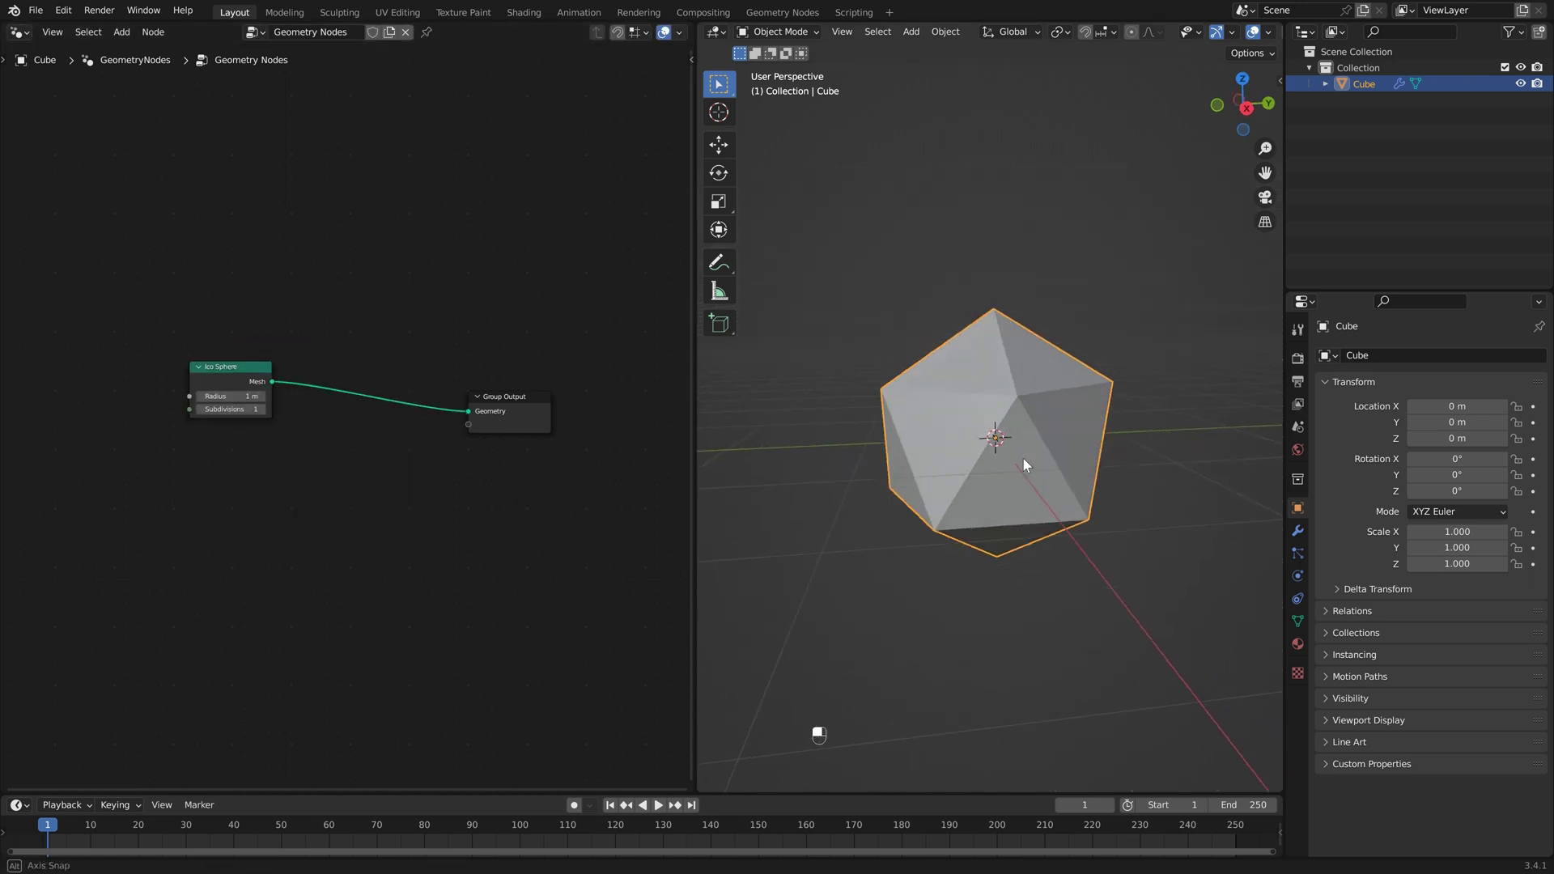
left_click(262, 409)
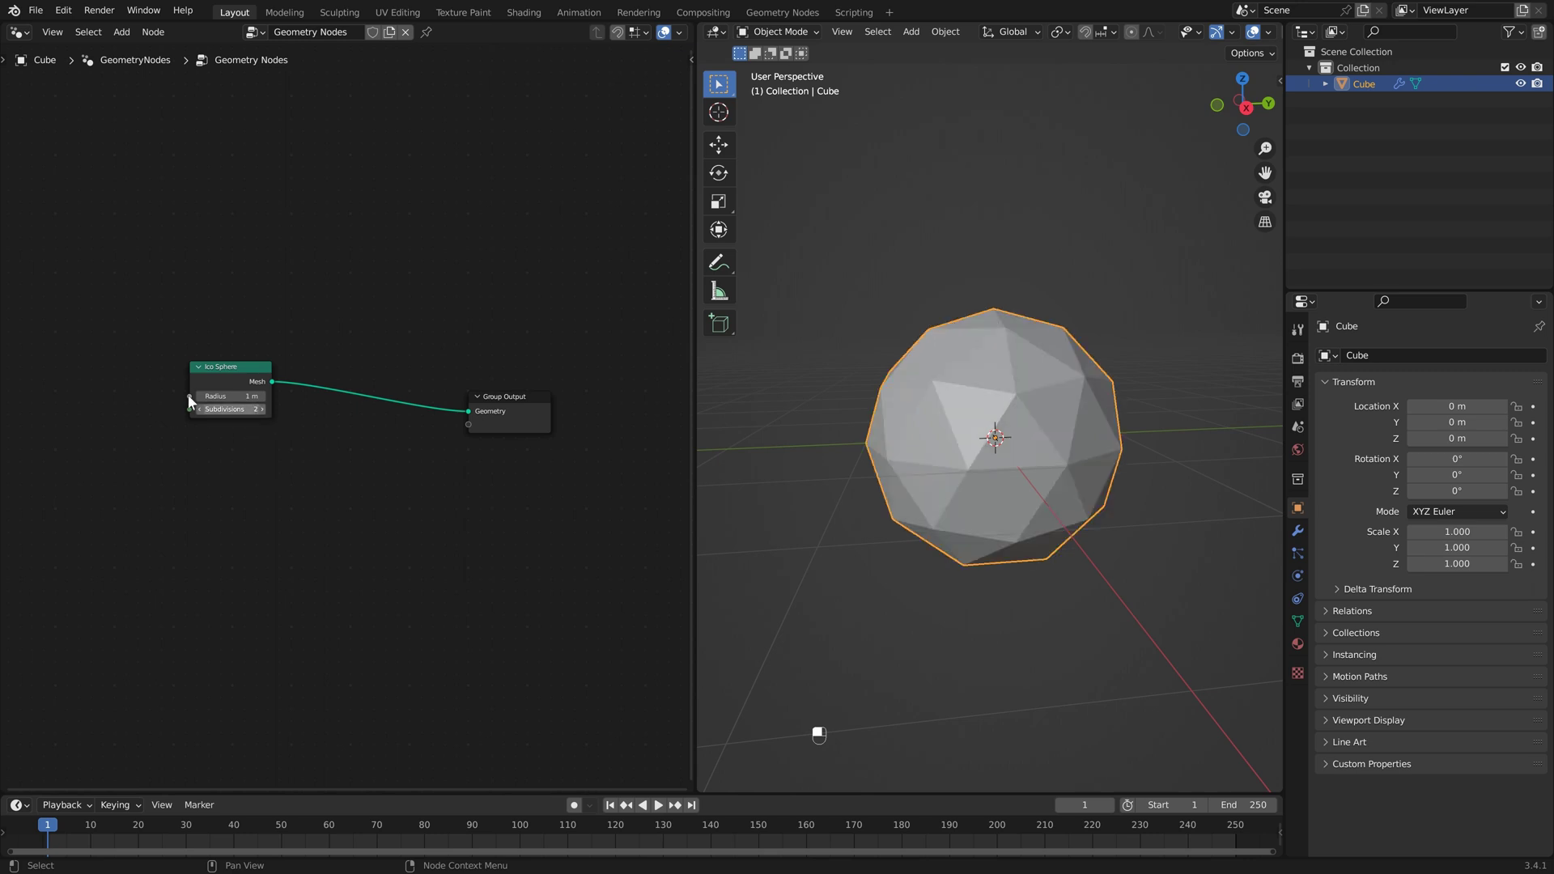
- Insert a Dual Mesh node between the Ico Sphere and Group Output nodes
left_click_drag(228, 367, 193, 358)
key("shift+a")
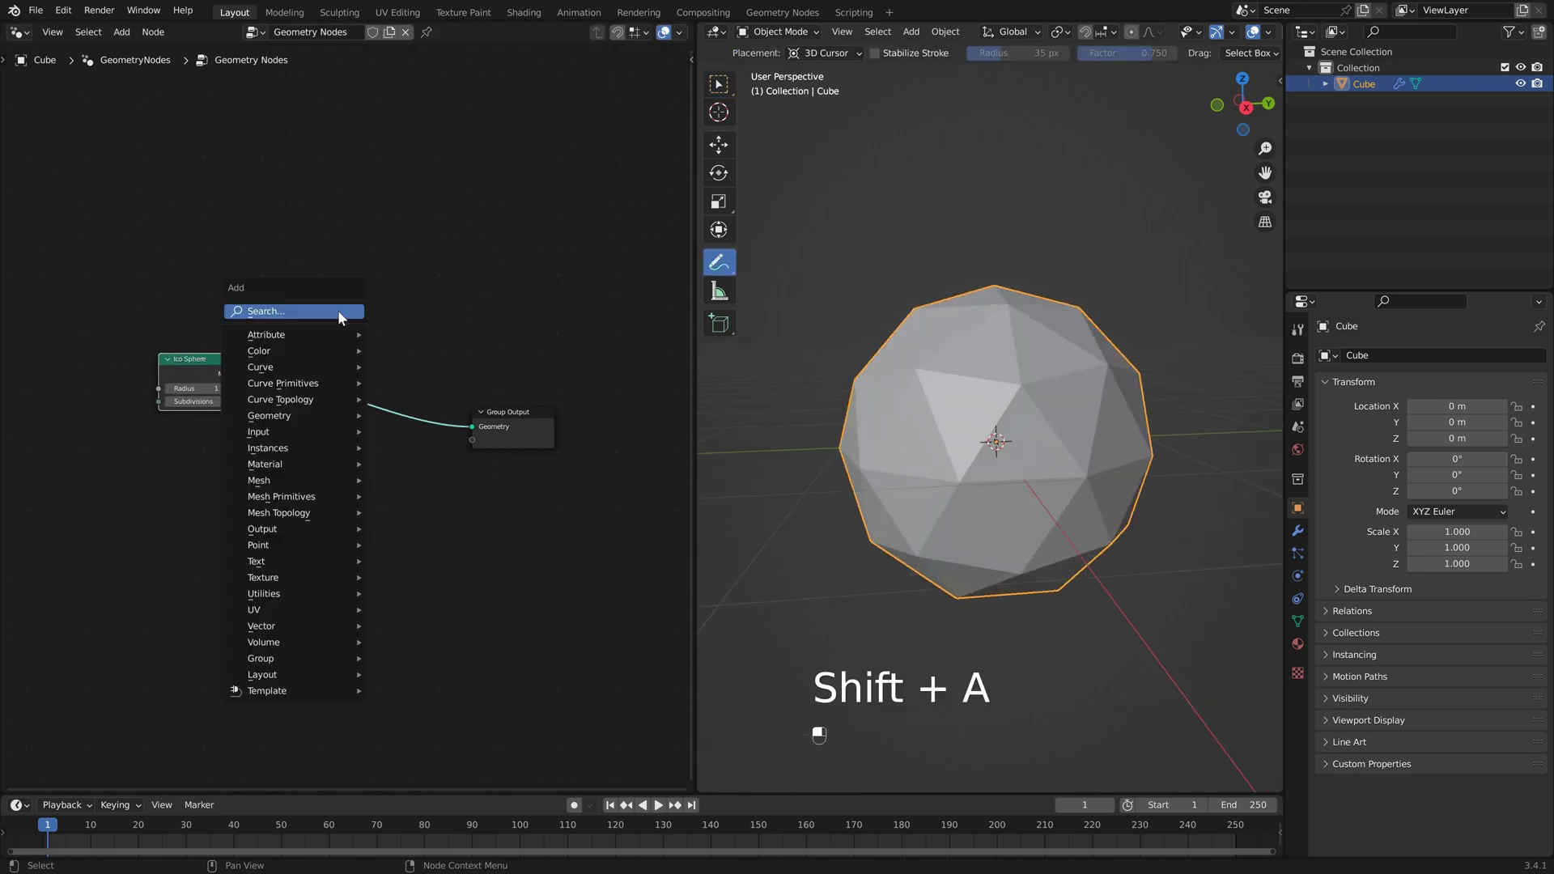
type("dual")
key("Return")
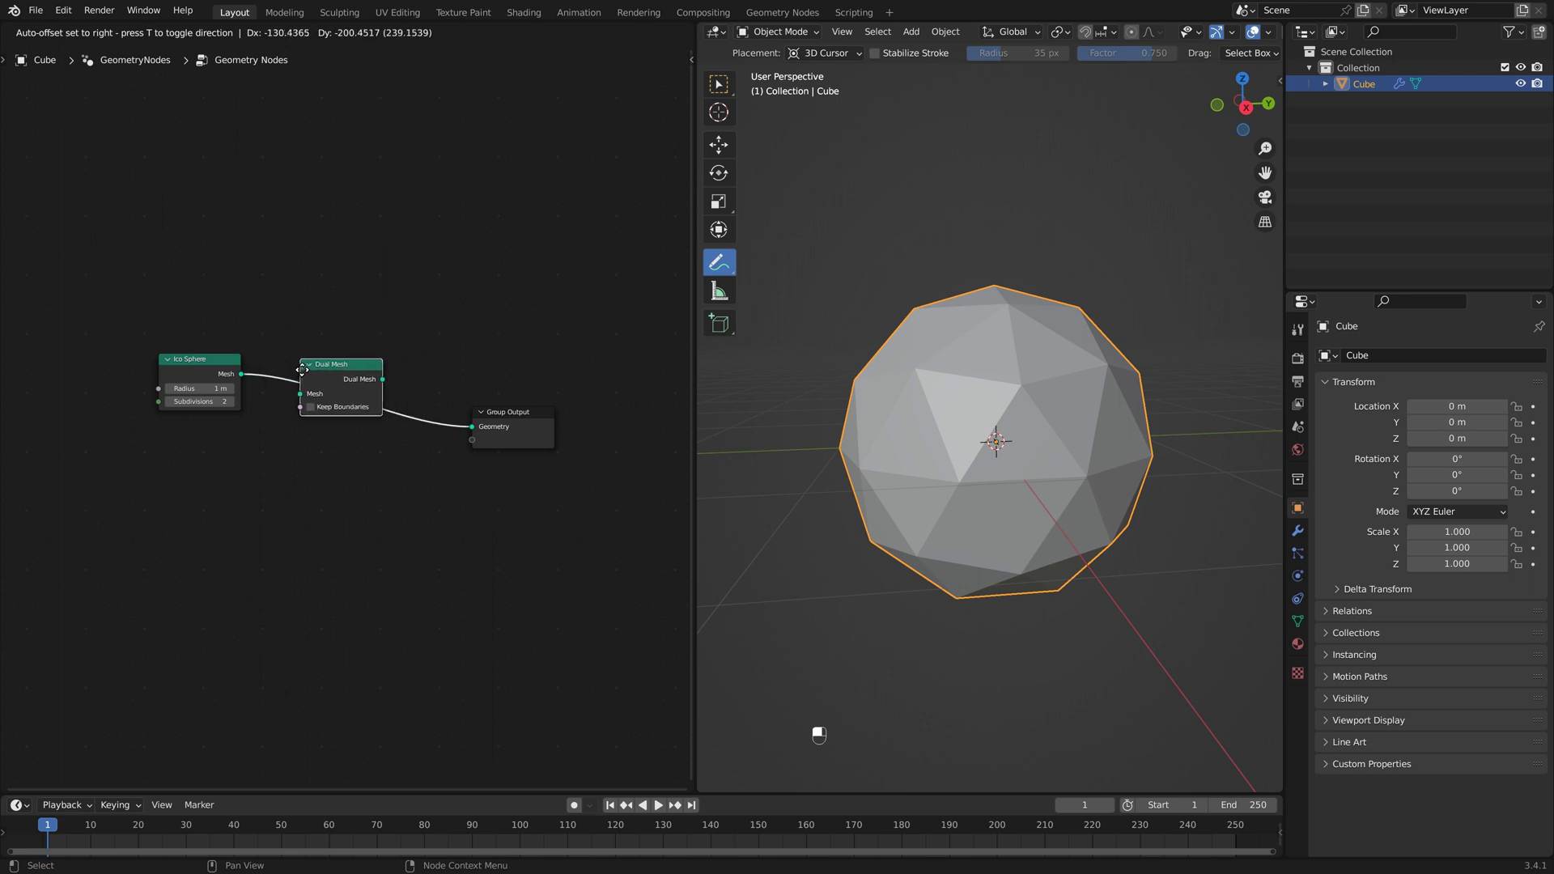
left_click(296, 371)
scroll(362, 329, "up", 1)
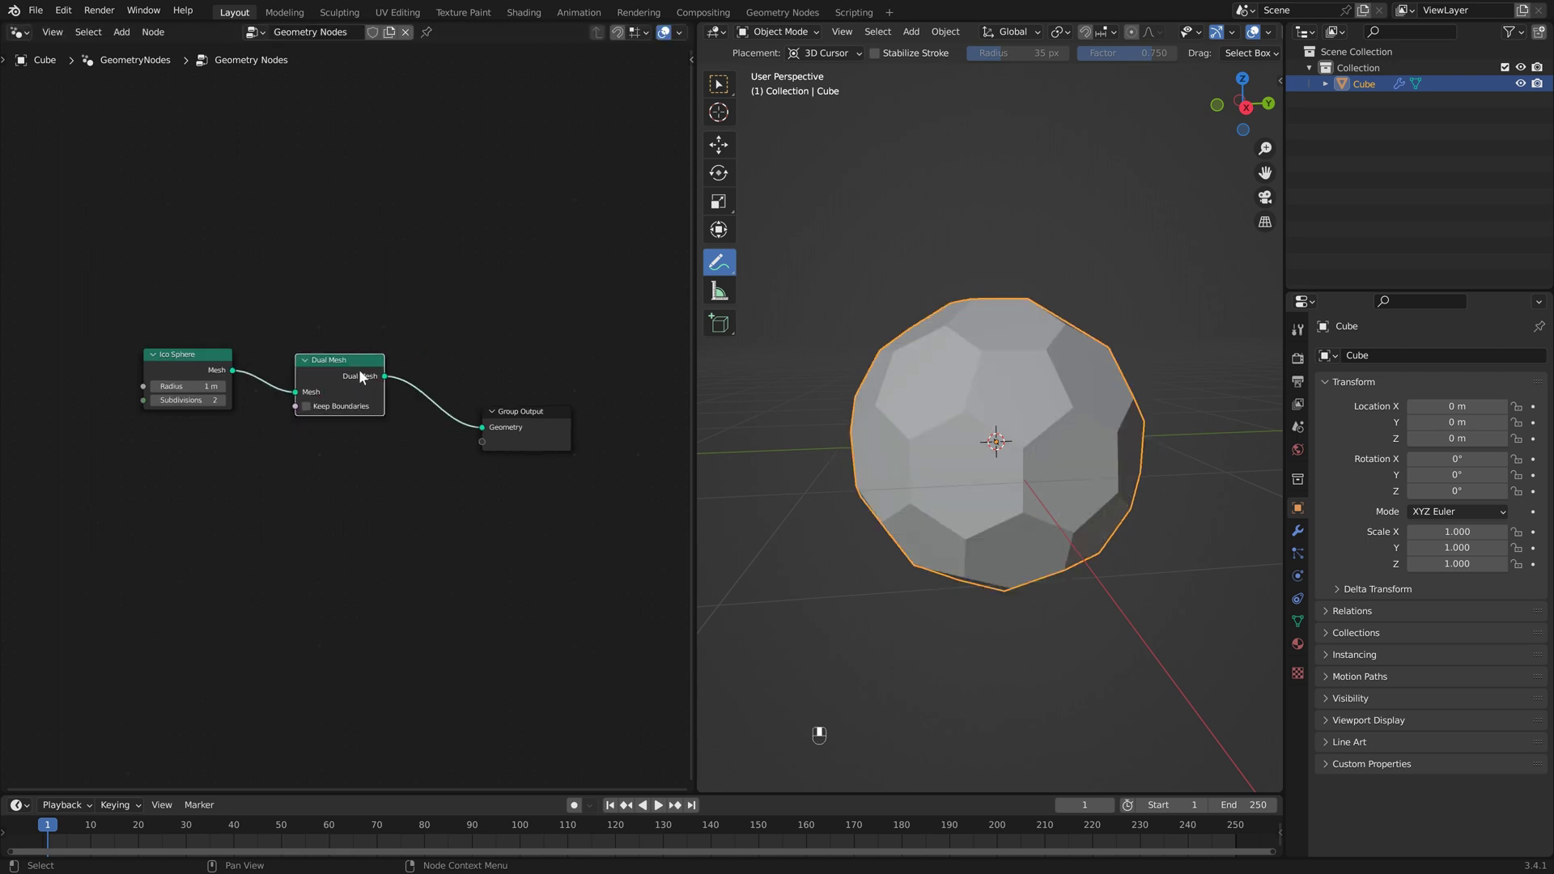
- Mute the Dual Mesh node, mark the five triangles around one sphere vertex with annotation strokes, and unmute the node
key("m")
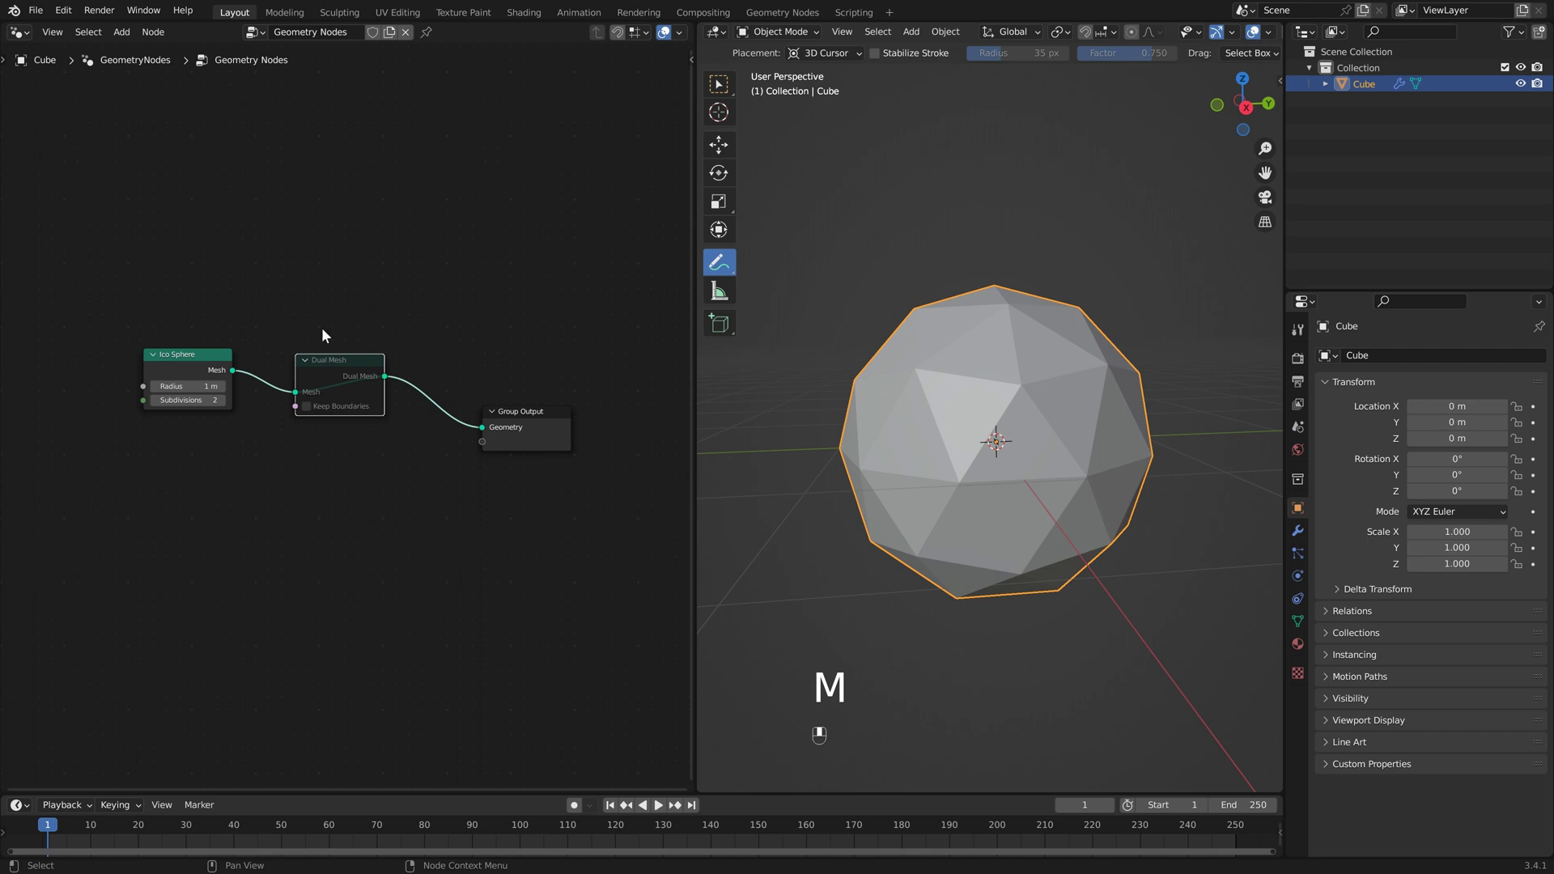
scroll(1022, 385, "up", 1)
left_click(1021, 381)
left_click(1007, 282)
left_click_drag(1032, 304, 989, 308)
left_click_drag(921, 379, 924, 380)
left_click_drag(1029, 405, 1028, 408)
left_click_drag(1119, 369, 1115, 374)
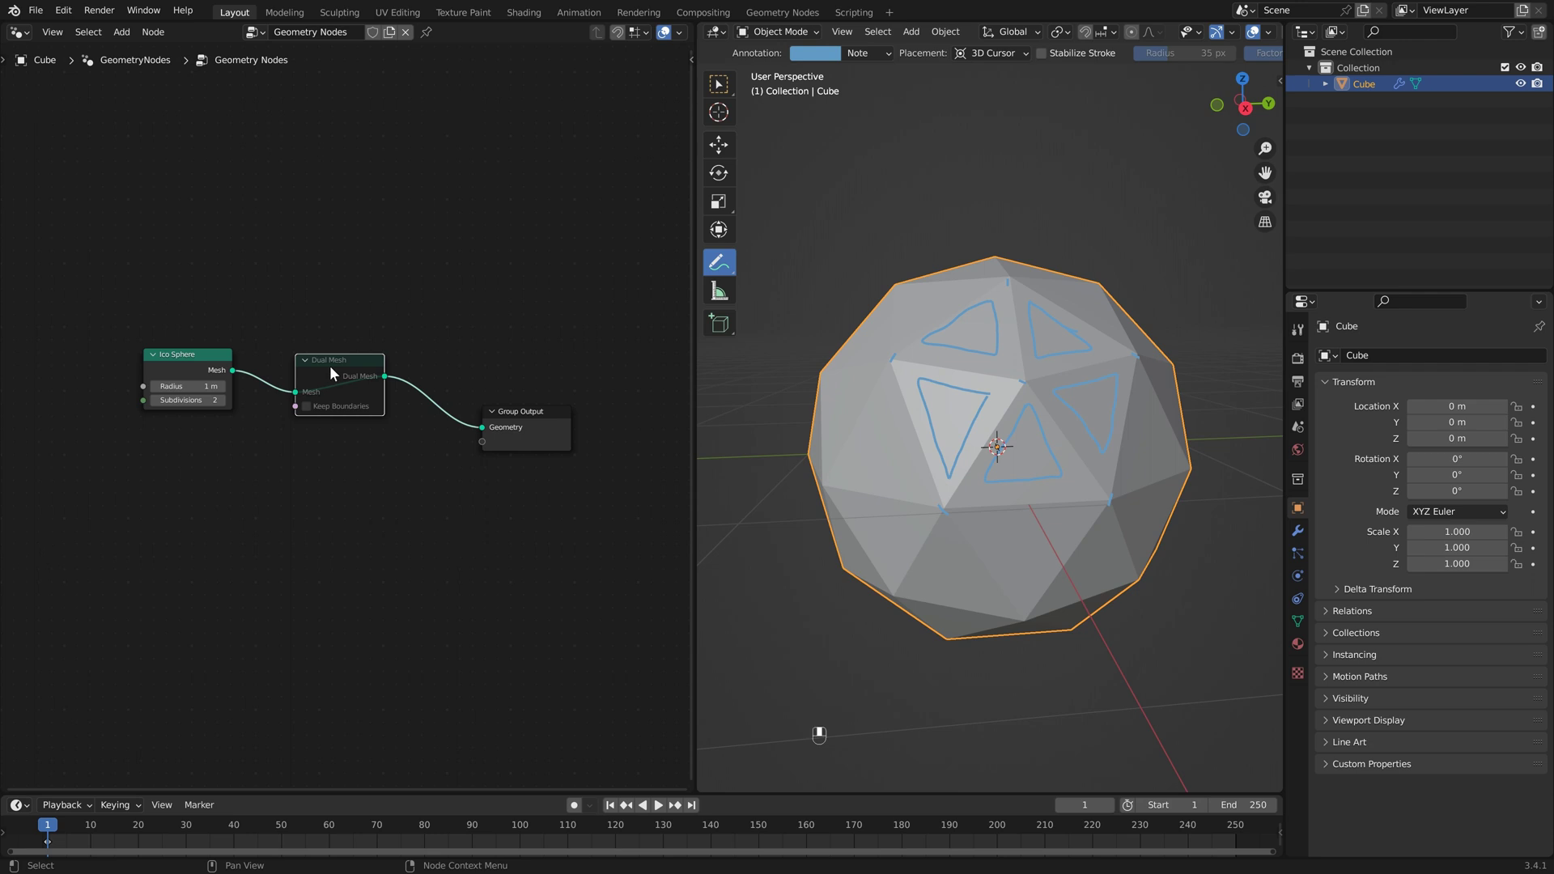
key("m")
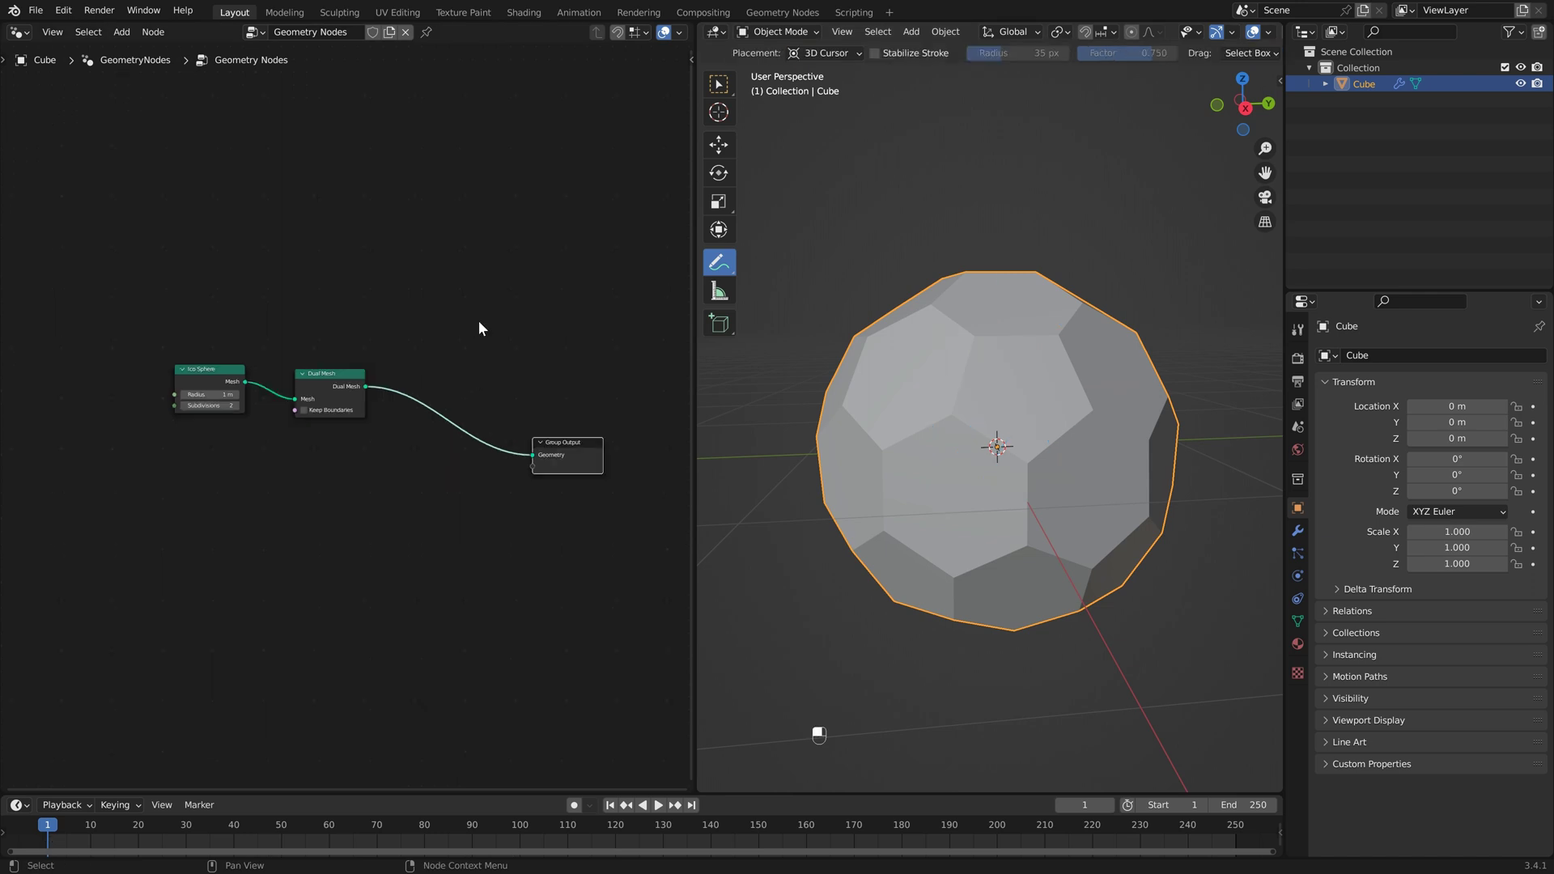
- Insert an Extrude Mesh node between the Dual Mesh and Group Output nodes
key("shift+a")
type("e")
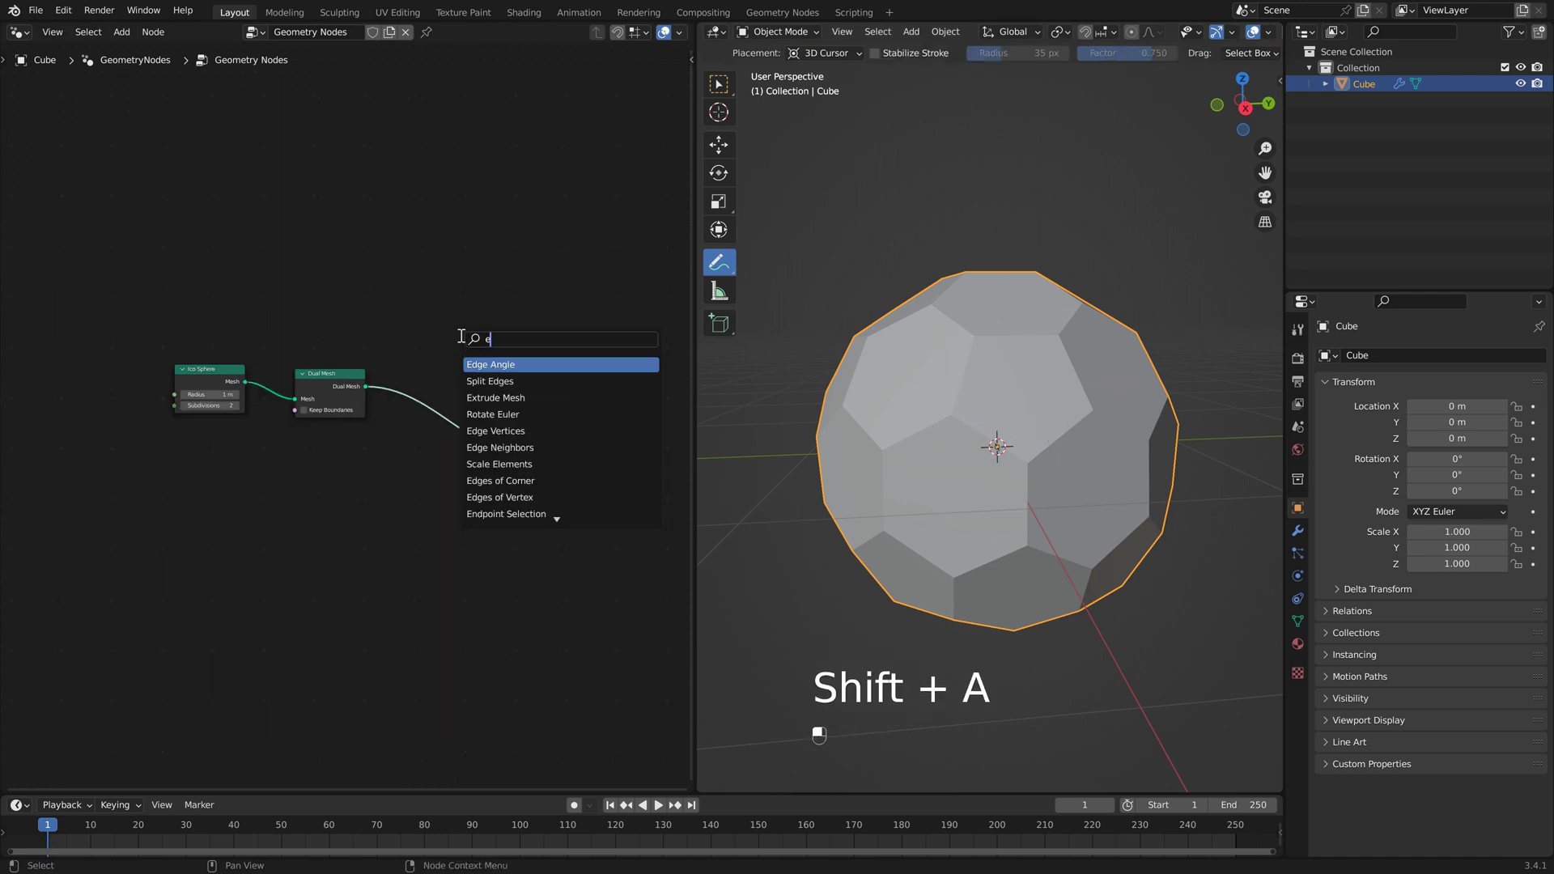
type("xtr")
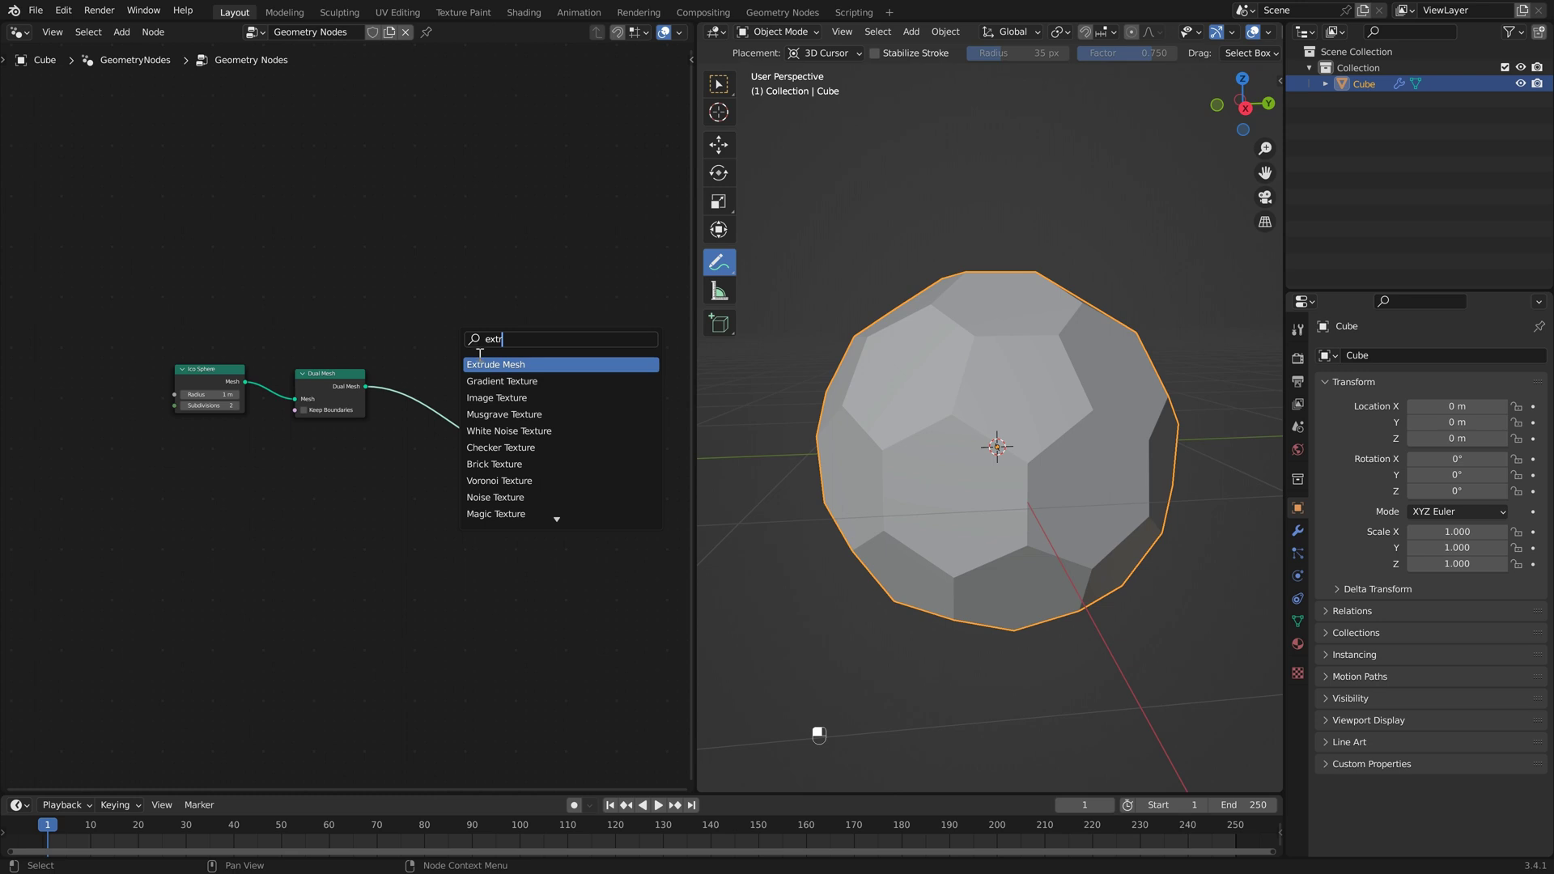
key("Return")
left_click(427, 380)
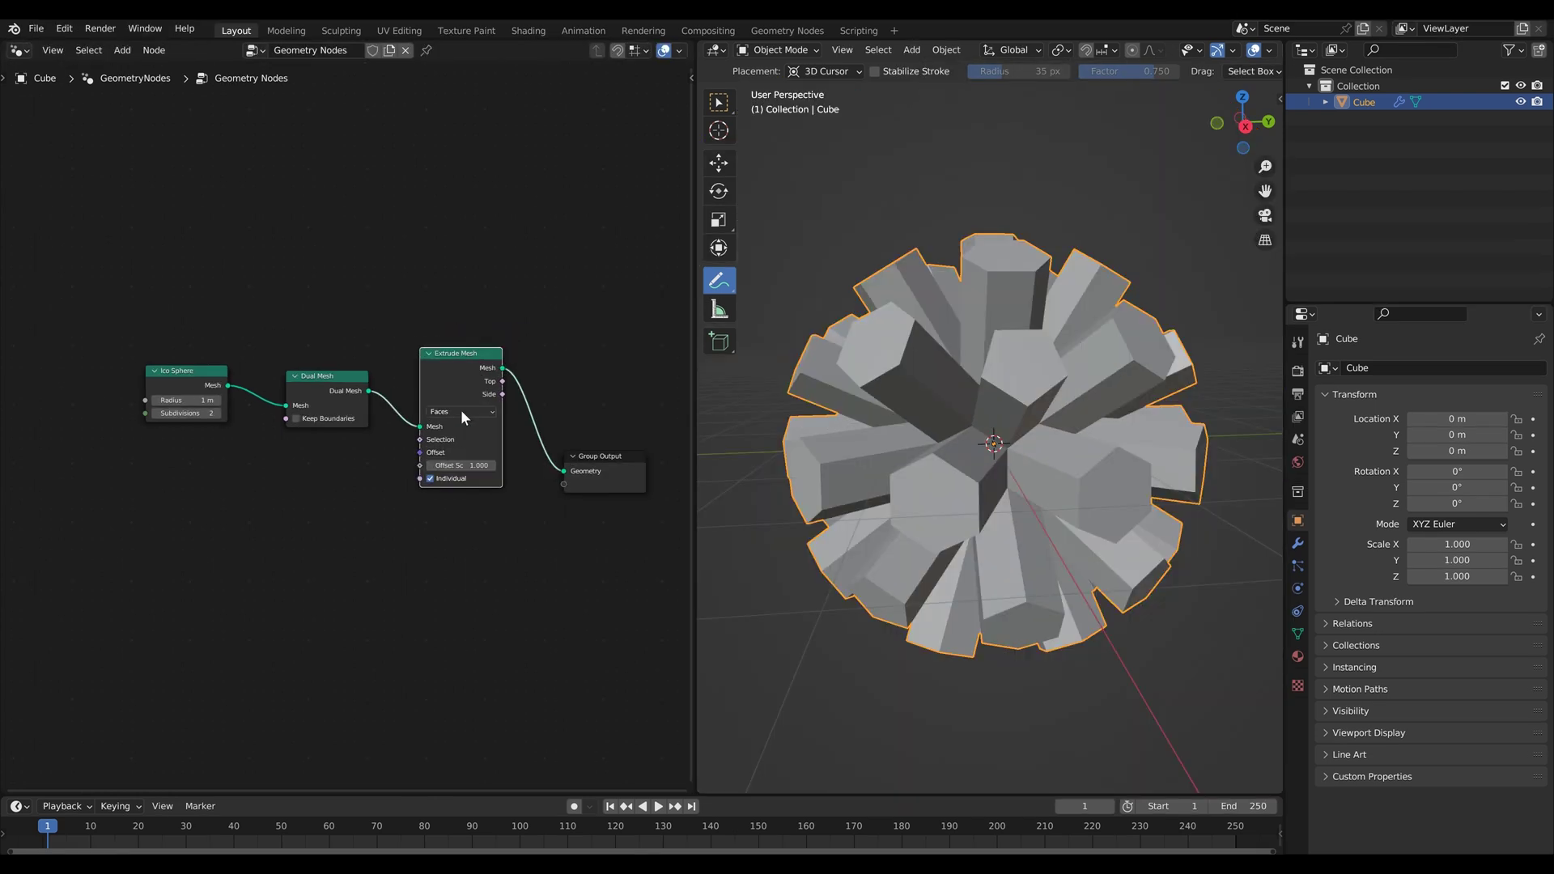
- Set the Extrude Mesh node's offset scale to 0.1 and compare the mesh with the node muted and unmuted
left_click(466, 464)
type("0.1")
key("Return")
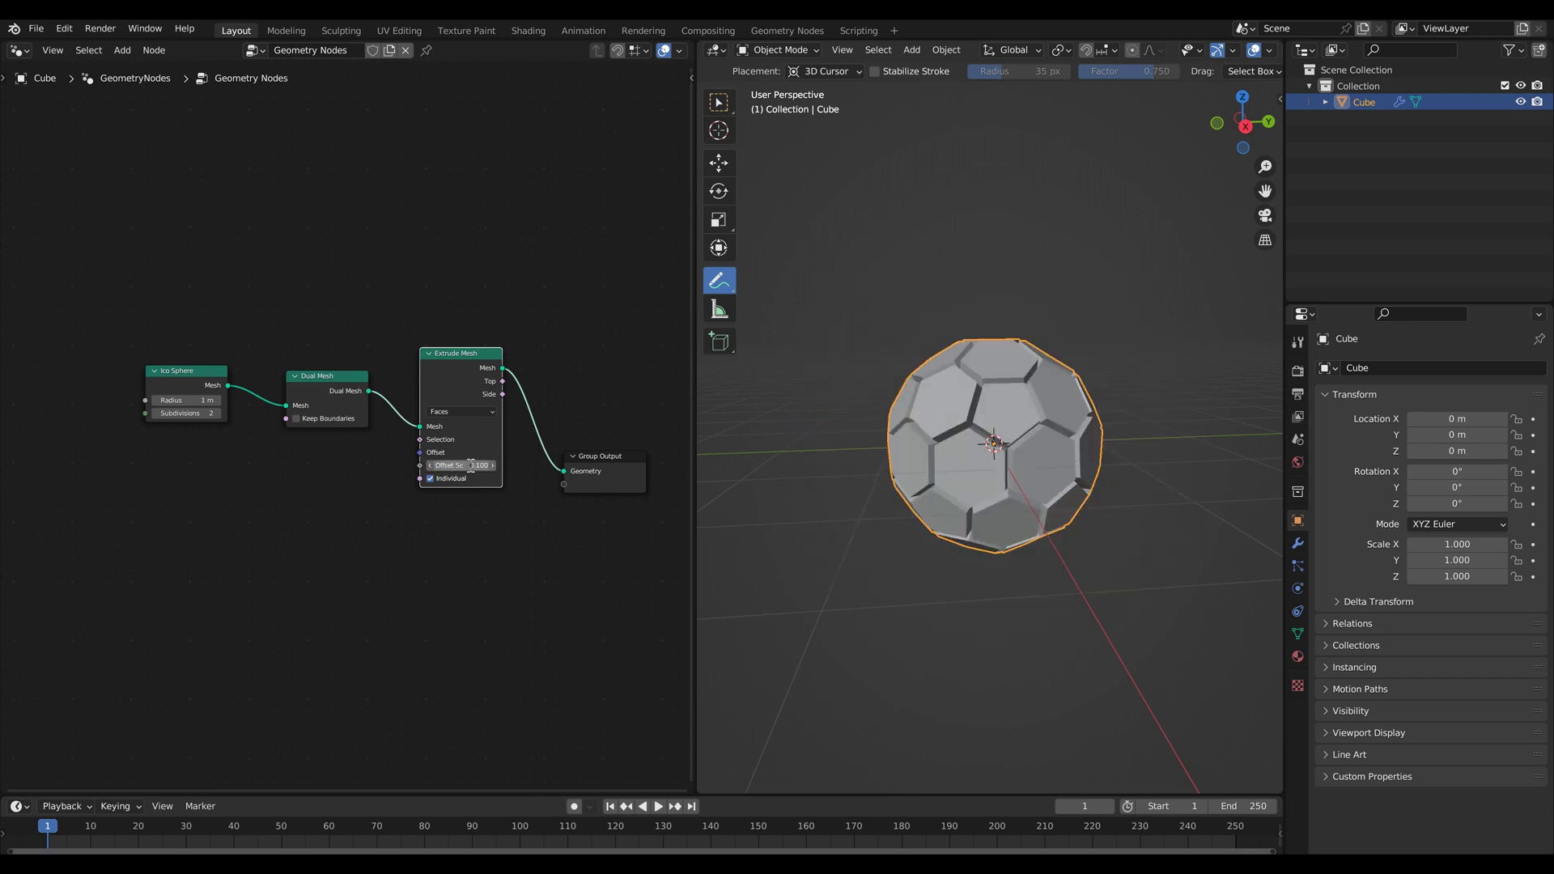
scroll(1057, 463, "up", 3)
key("m")
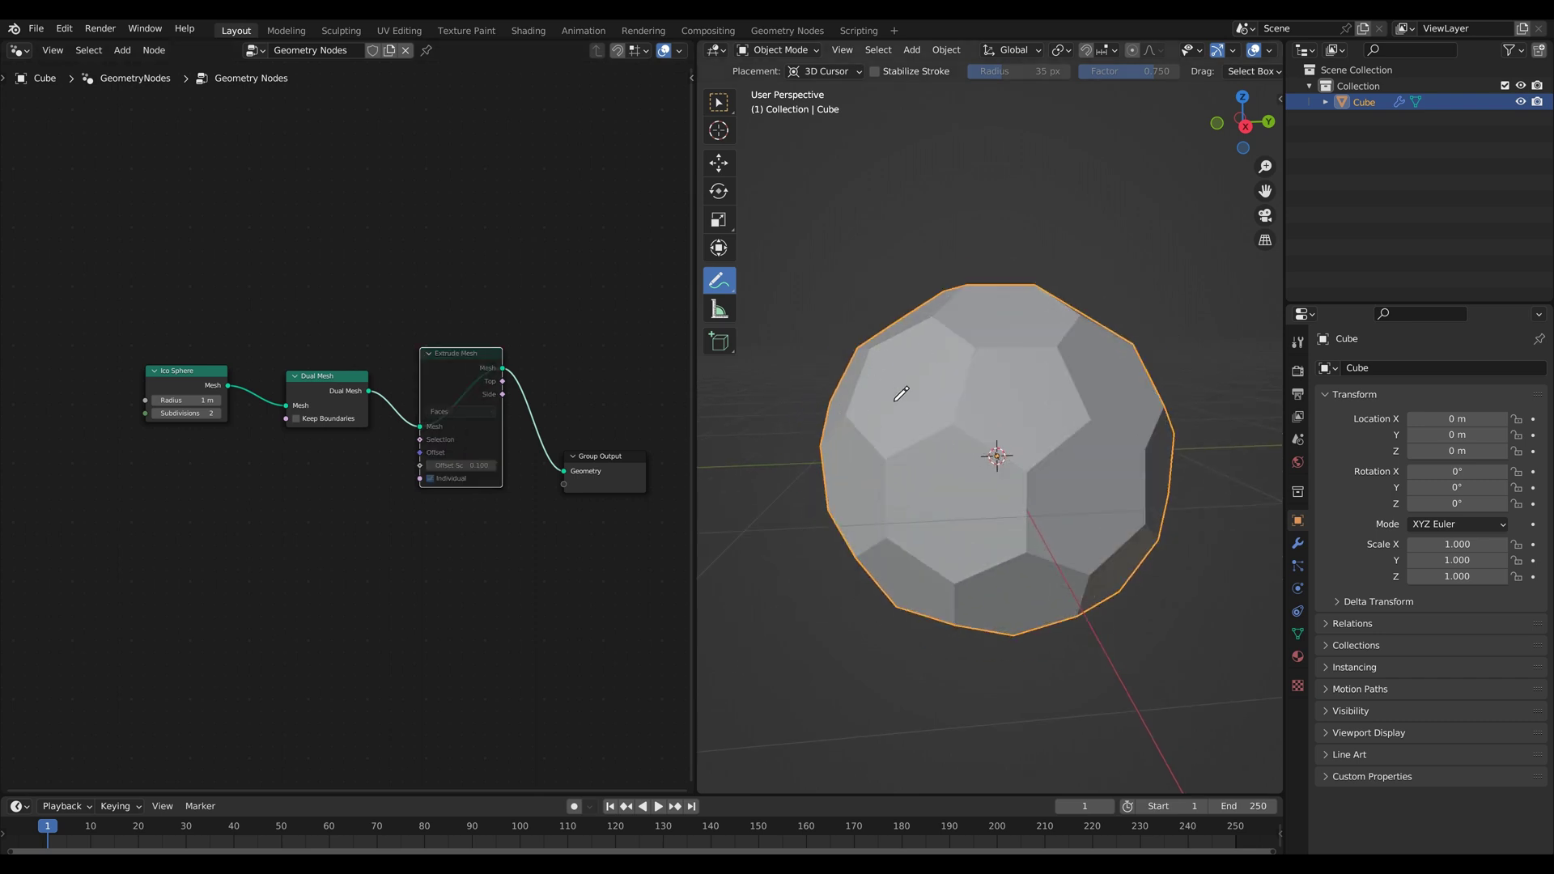
key("m")
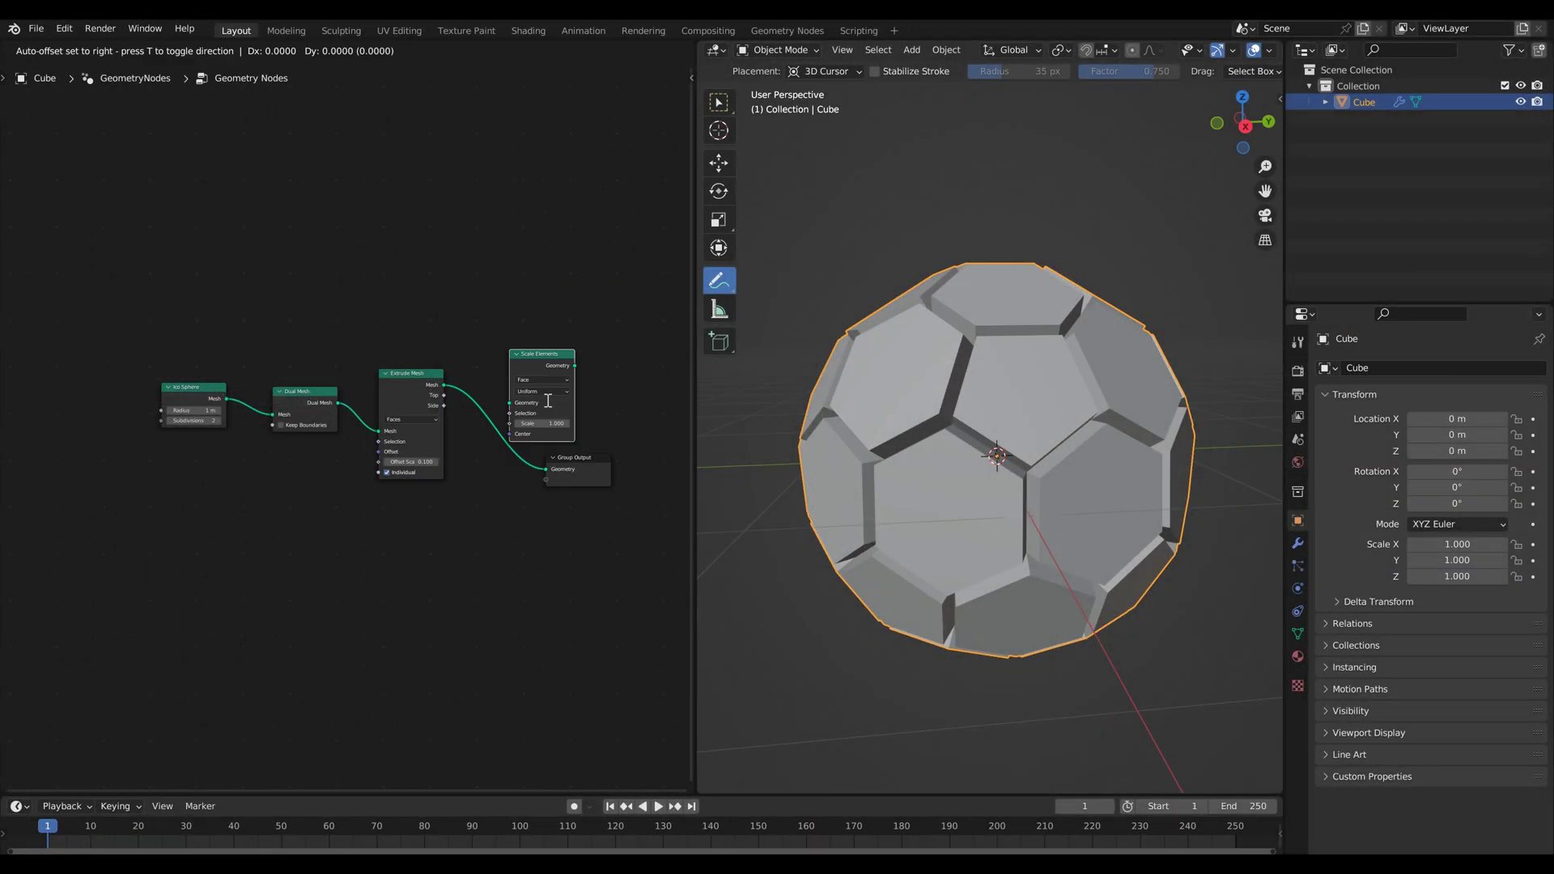
- Insert a Scale Elements node between Extrude Mesh and Group Output and set its scale to 0.8
left_click(509, 421)
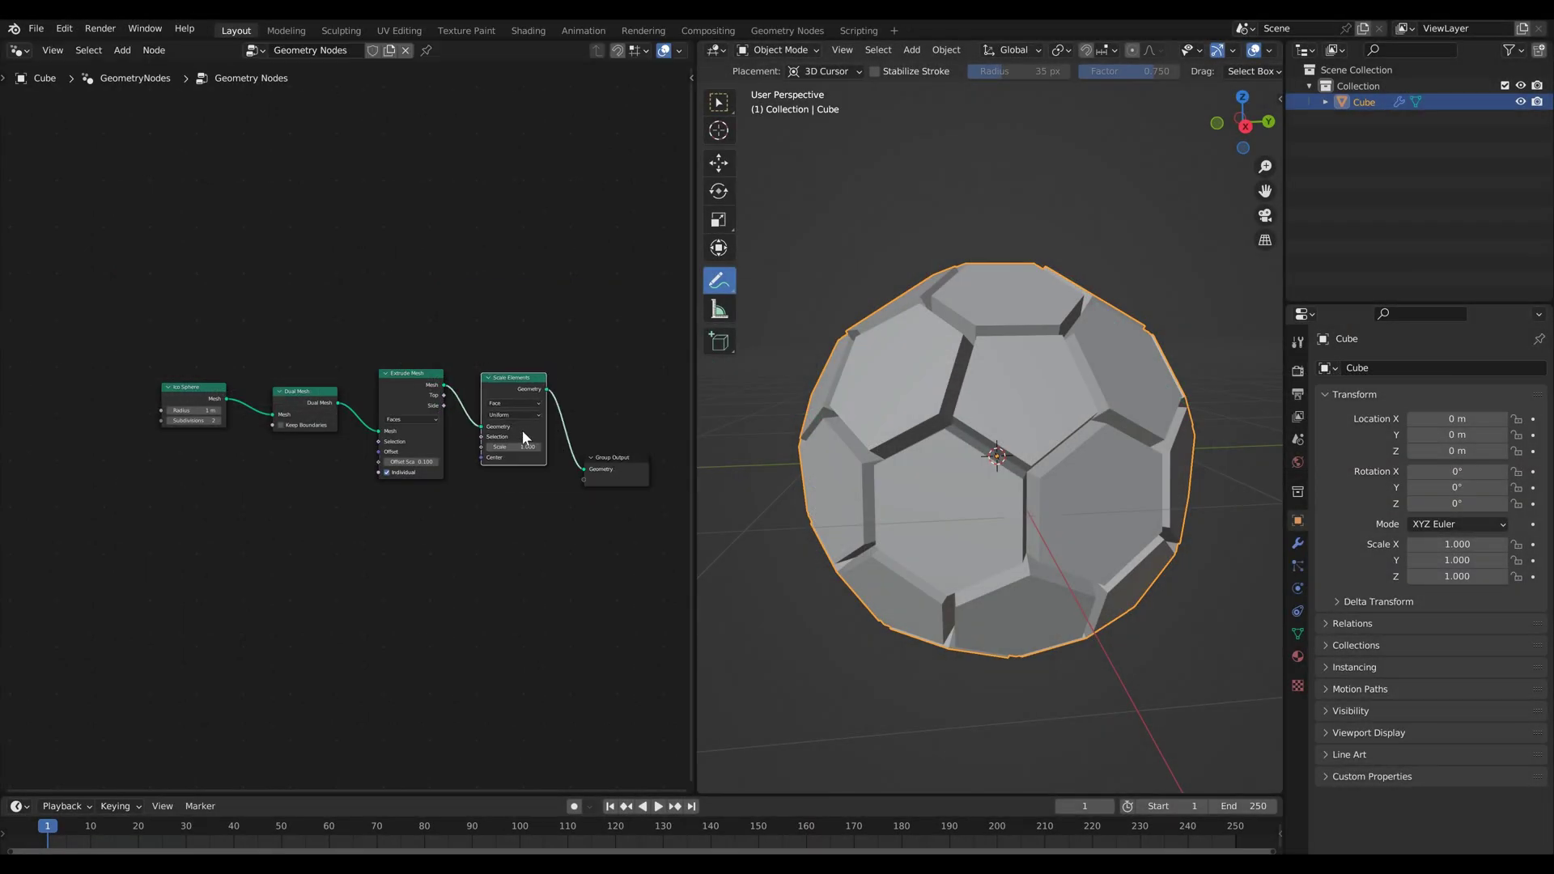
scroll(522, 430, "up", 1)
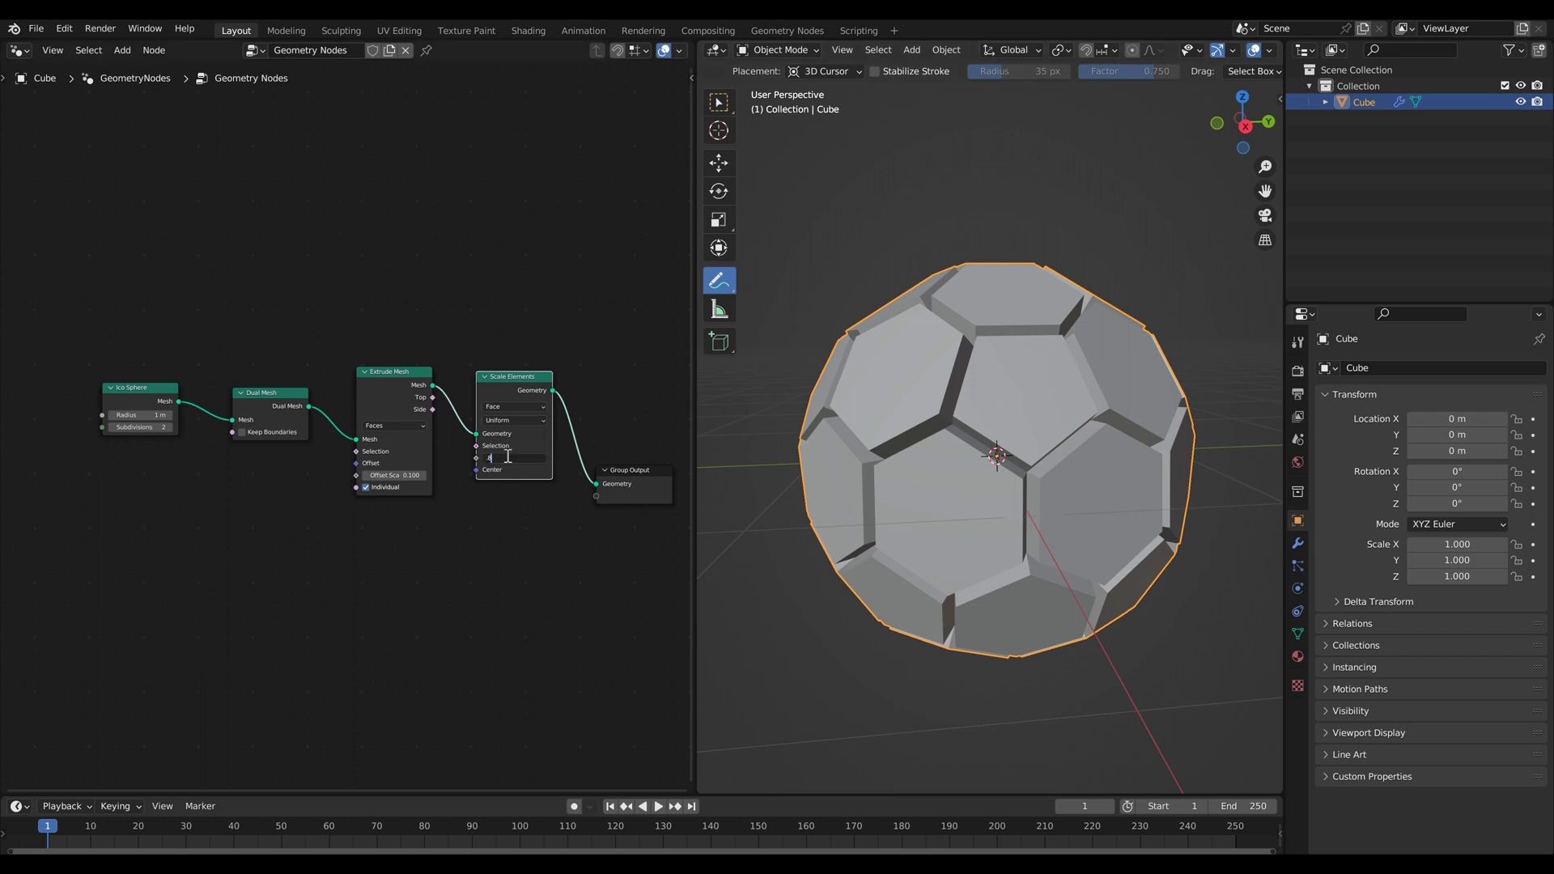
key("Return")
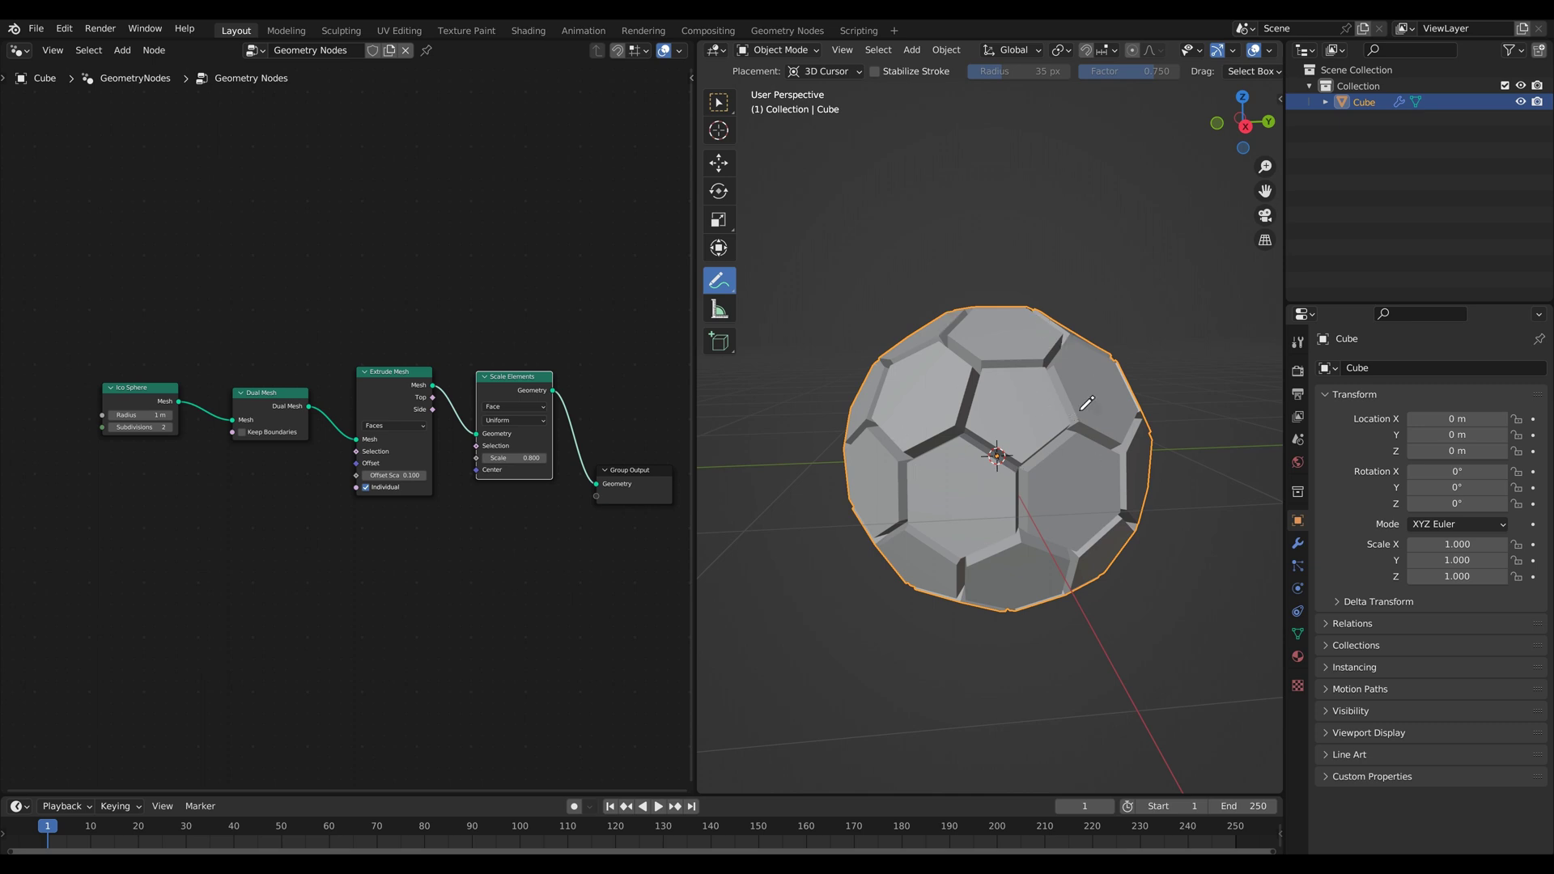
- Mute Scale Elements, link the Extrude Mesh node's Top output to its Selection input, and unmute it
key("m")
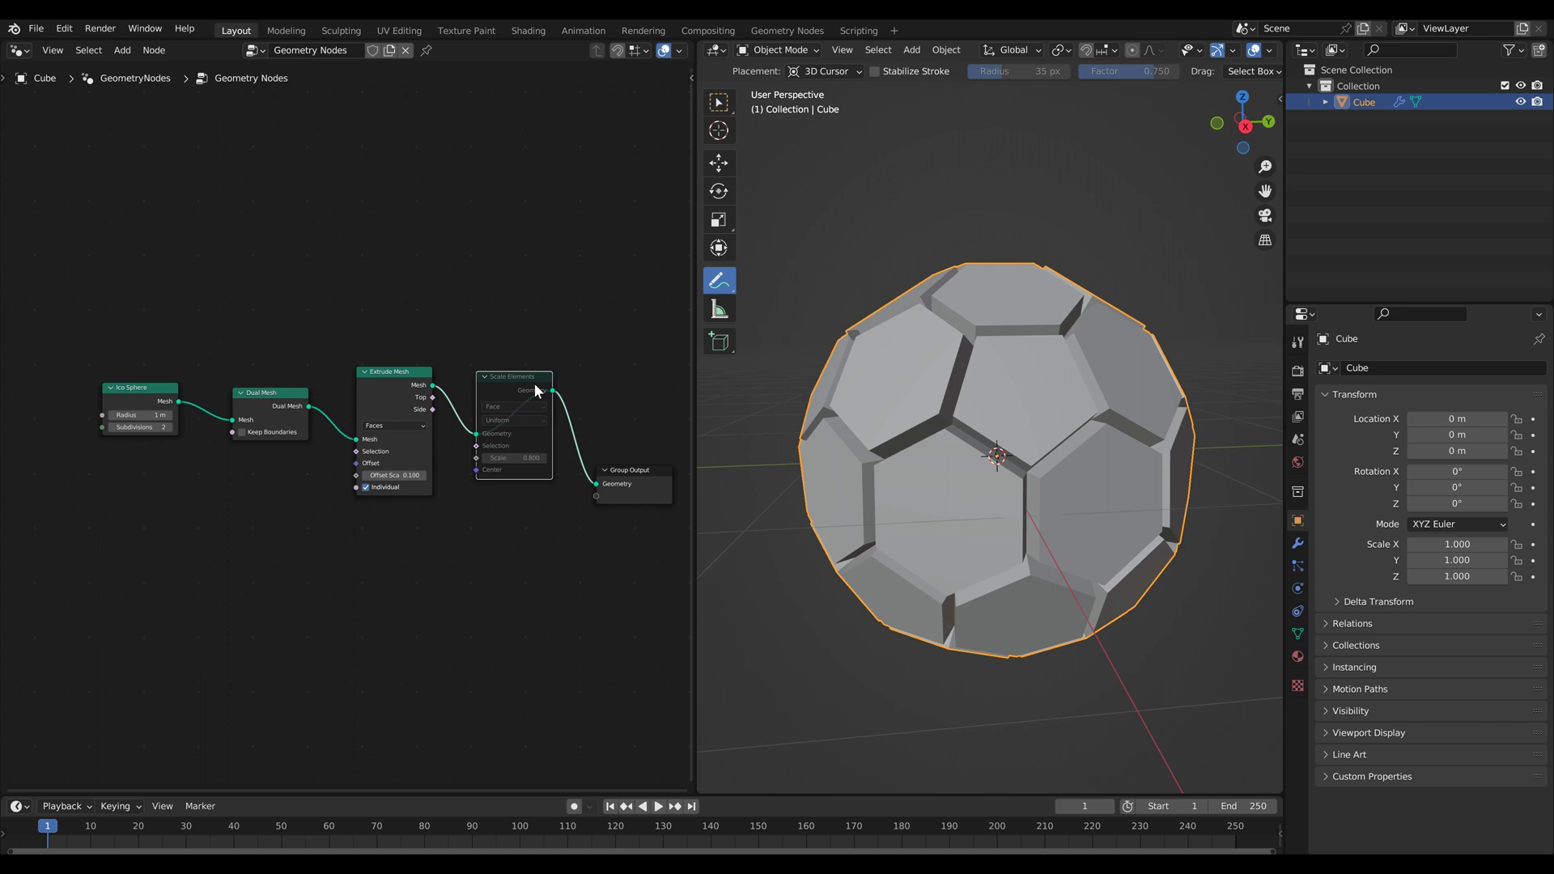
left_click_drag(414, 380, 418, 372)
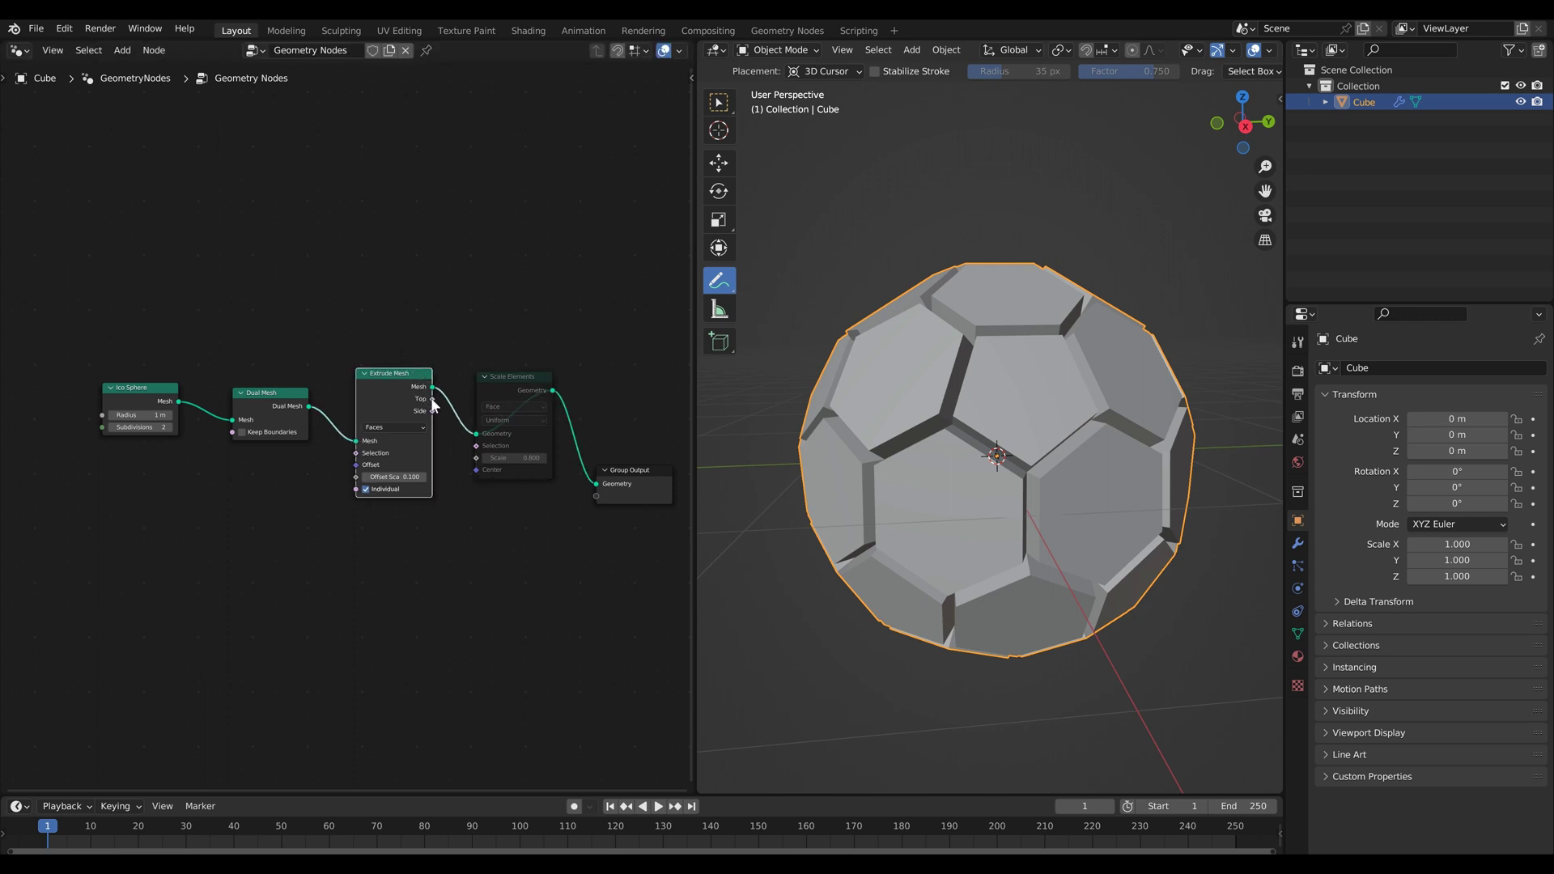
mouse_move(425, 413)
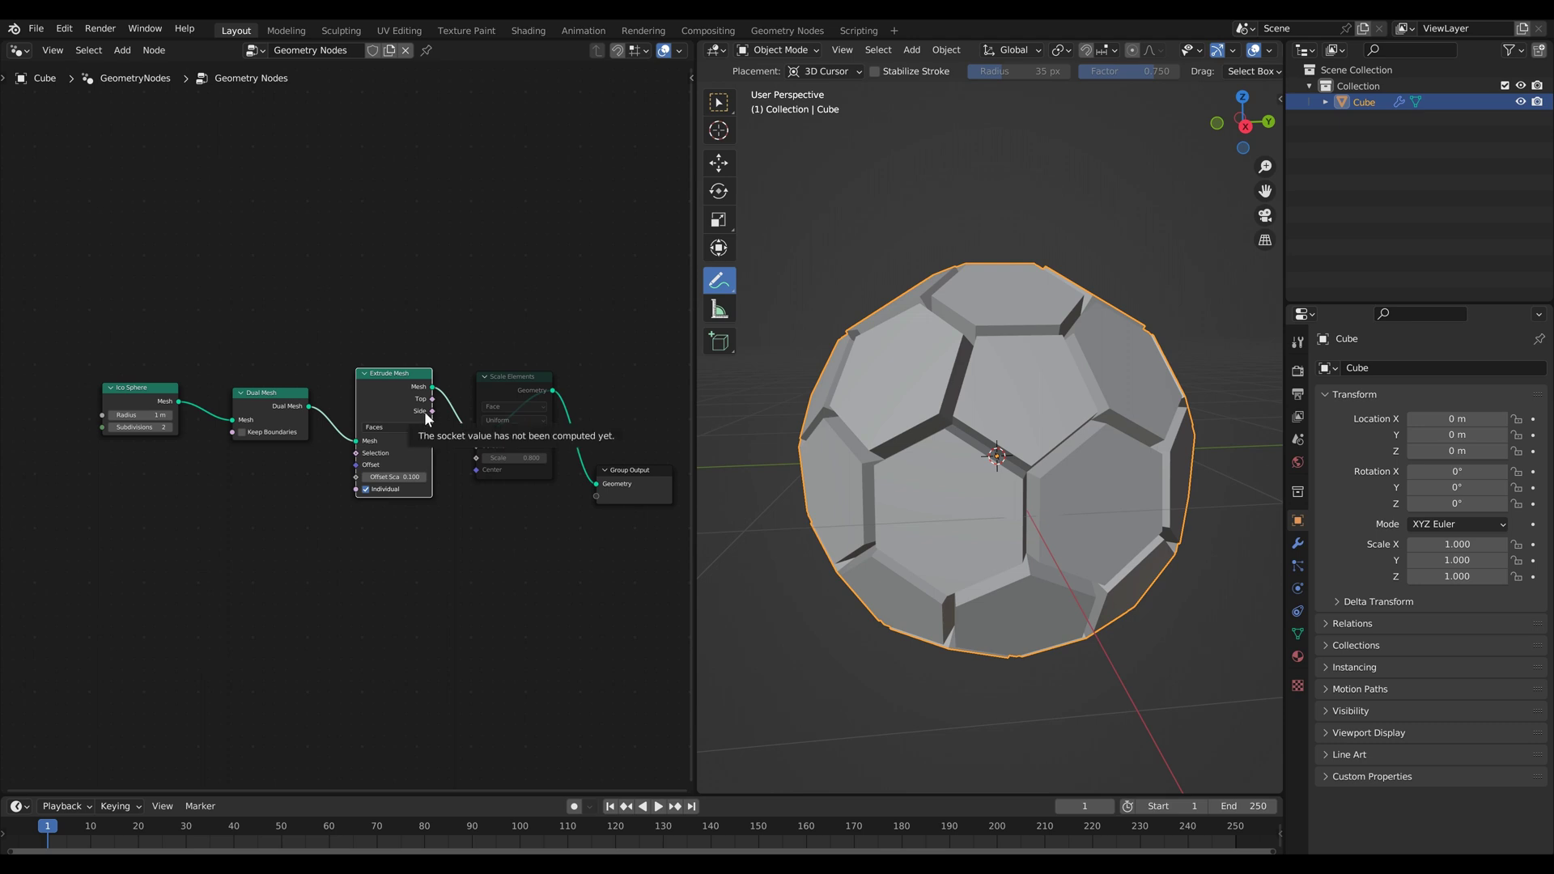
left_click(514, 381)
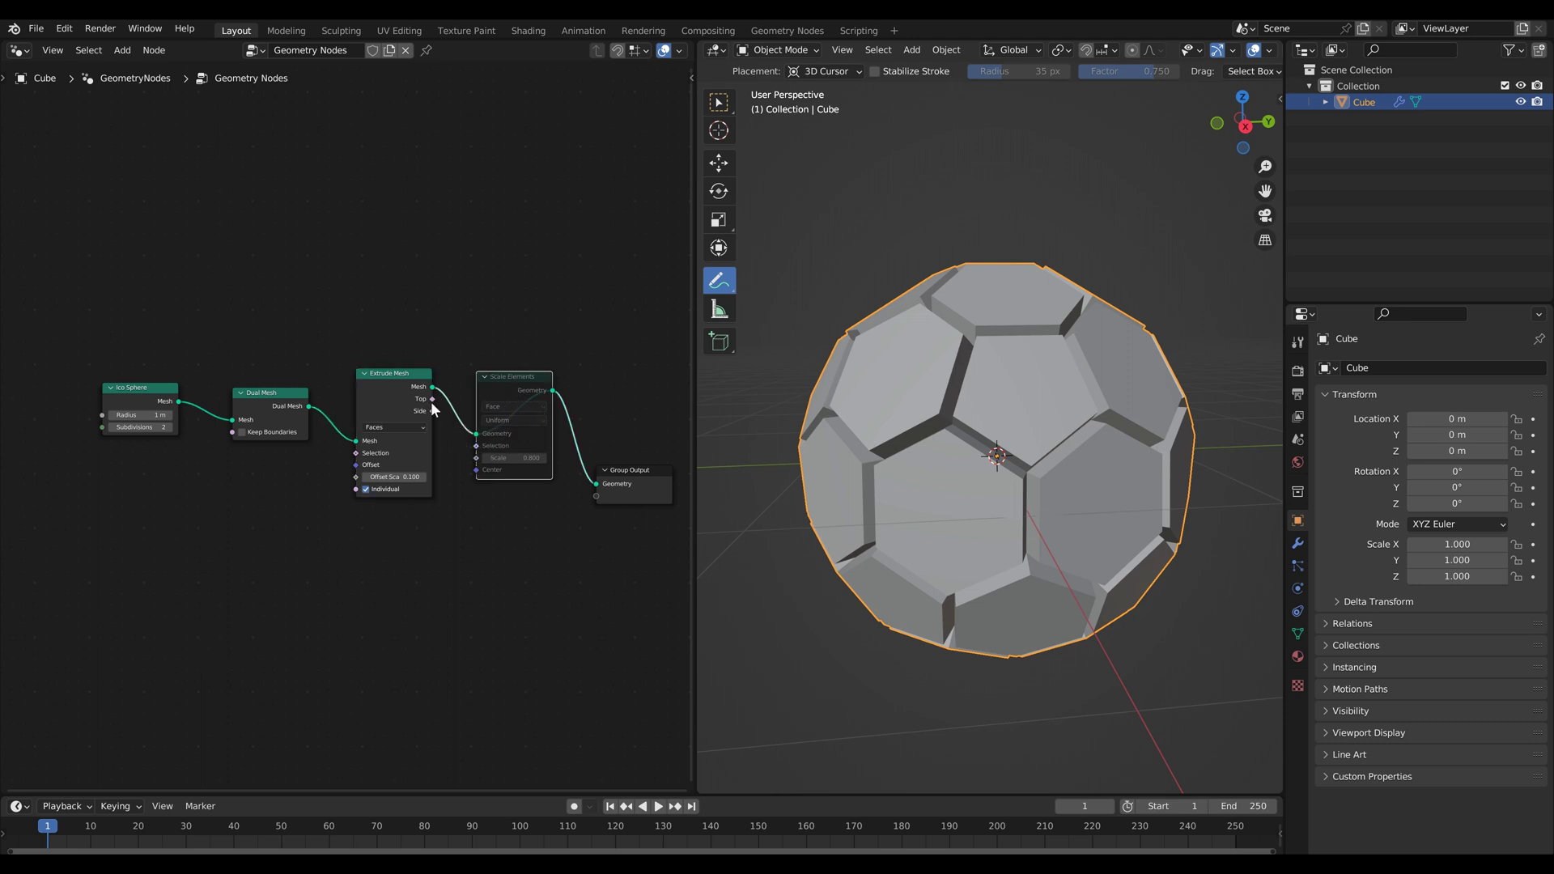
left_click_drag(432, 399, 475, 447)
left_click(500, 378)
key("m")
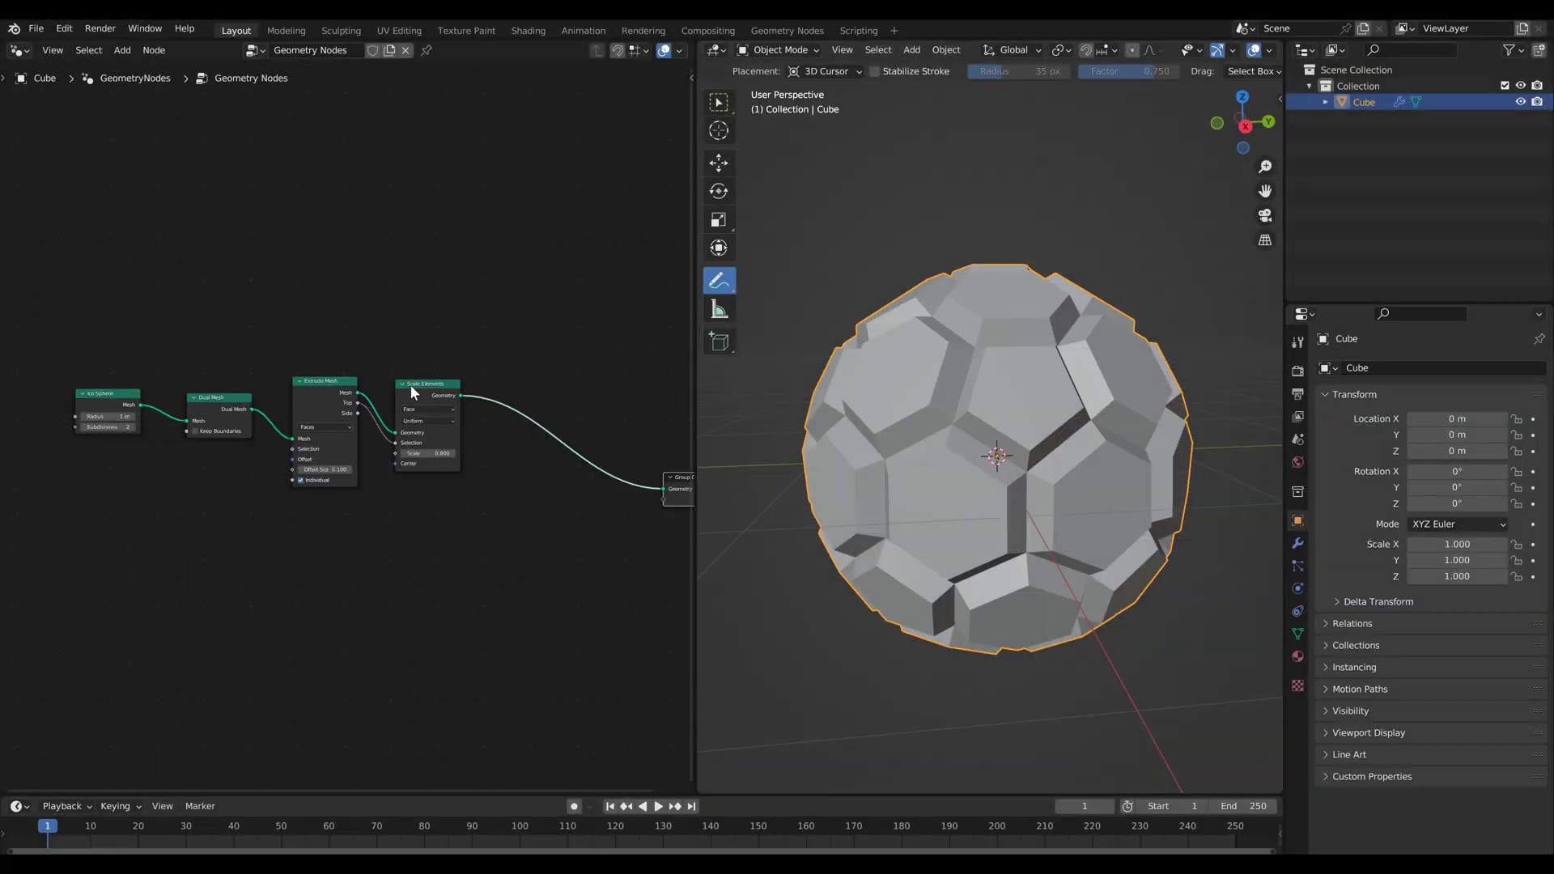
- Duplicate the Extrude Mesh node and insert the copy between Scale Elements and Group Output
middle_click_drag(450, 358, 412, 362)
scroll(299, 386, "up", 2)
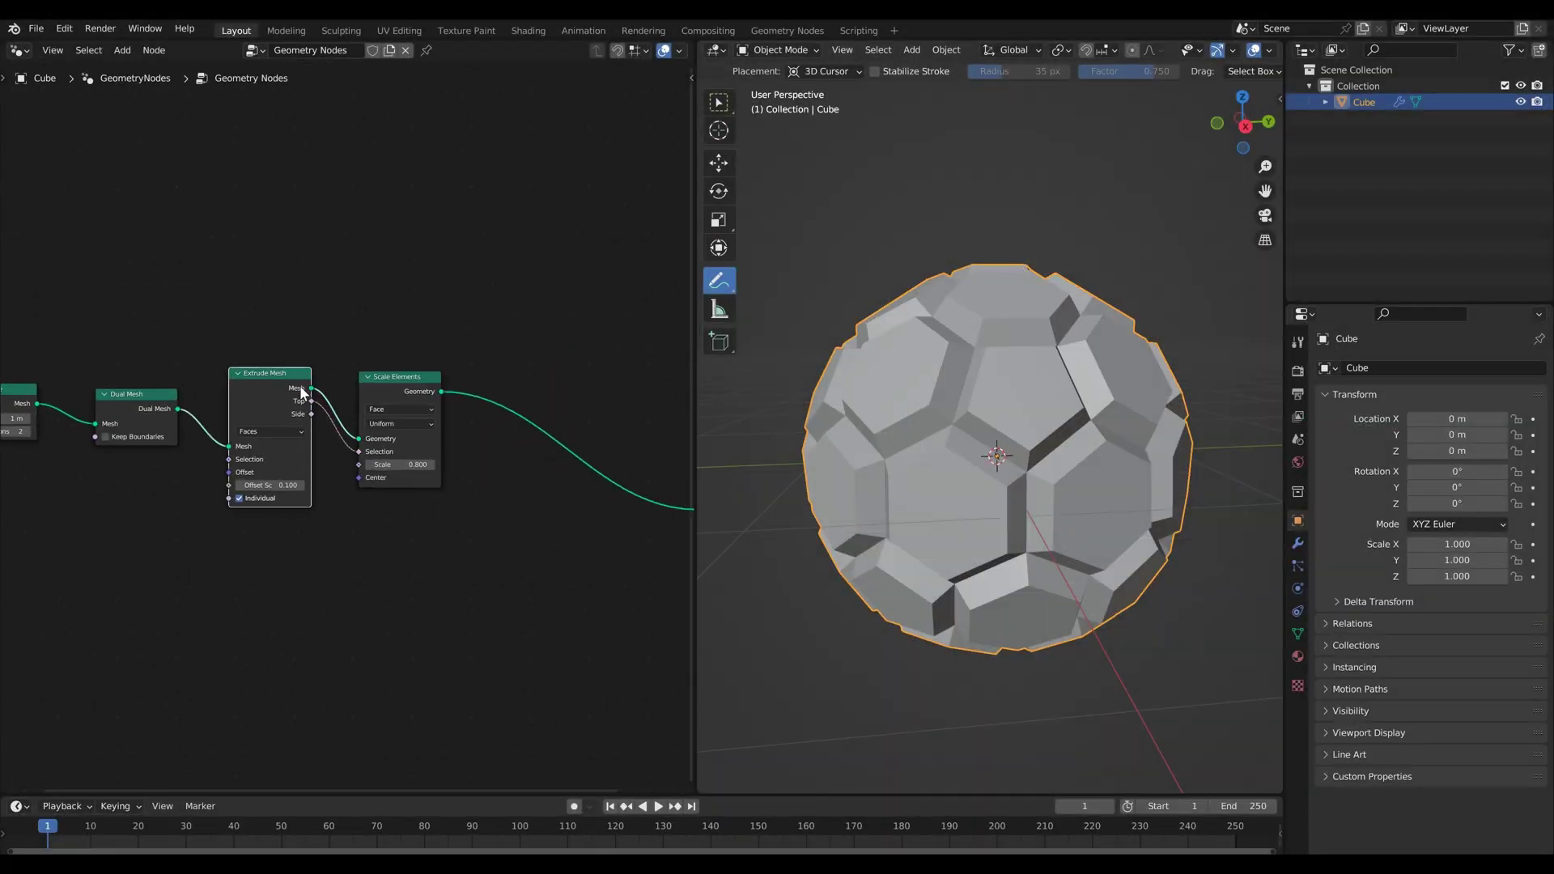
key("shift+d")
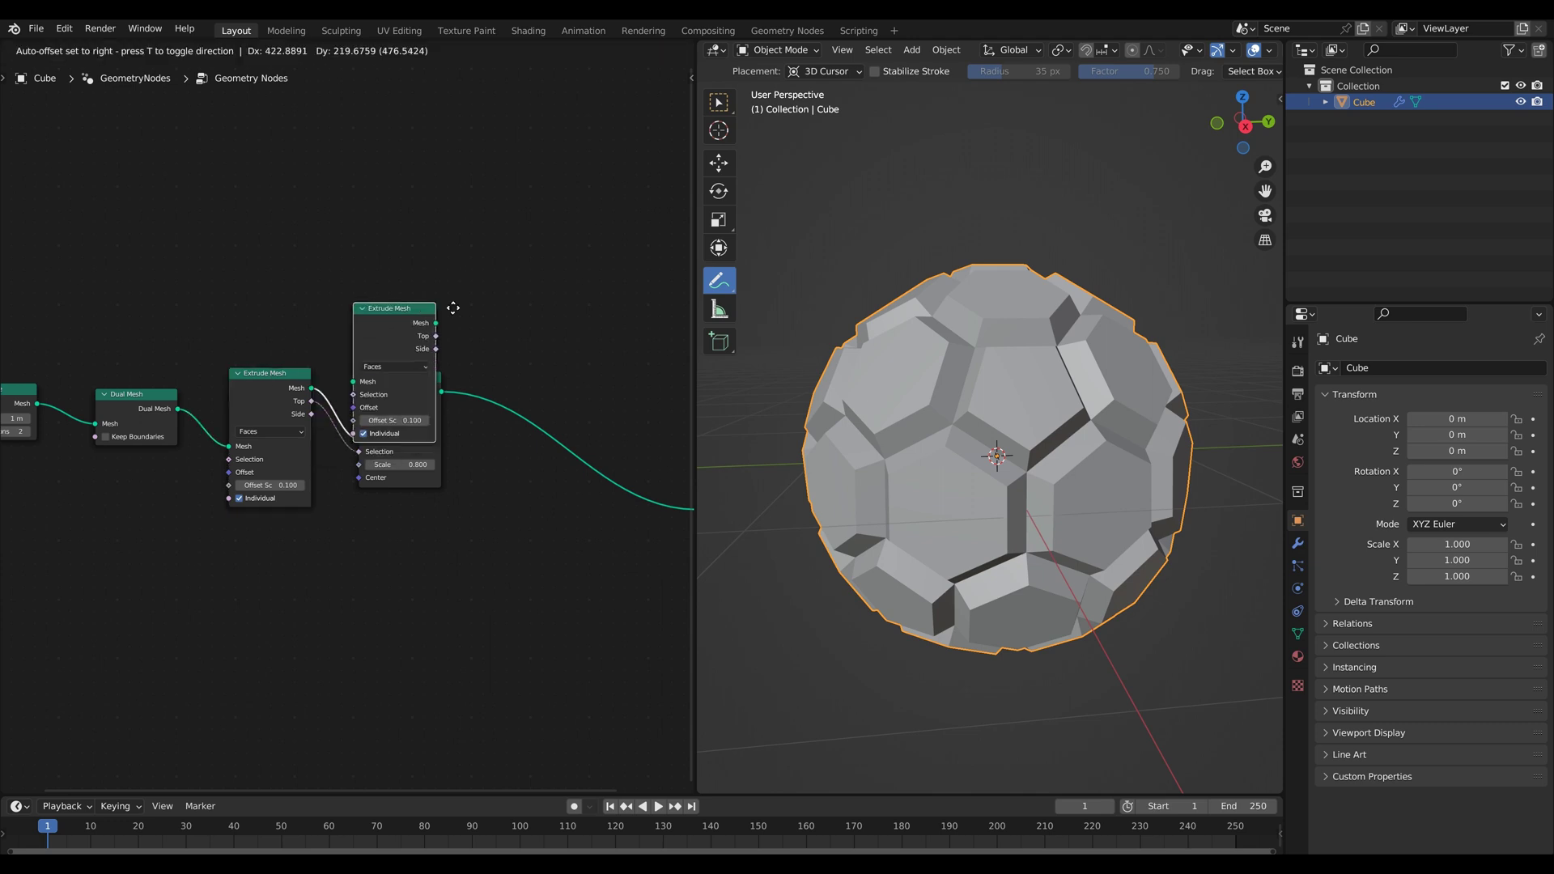
left_click(572, 379)
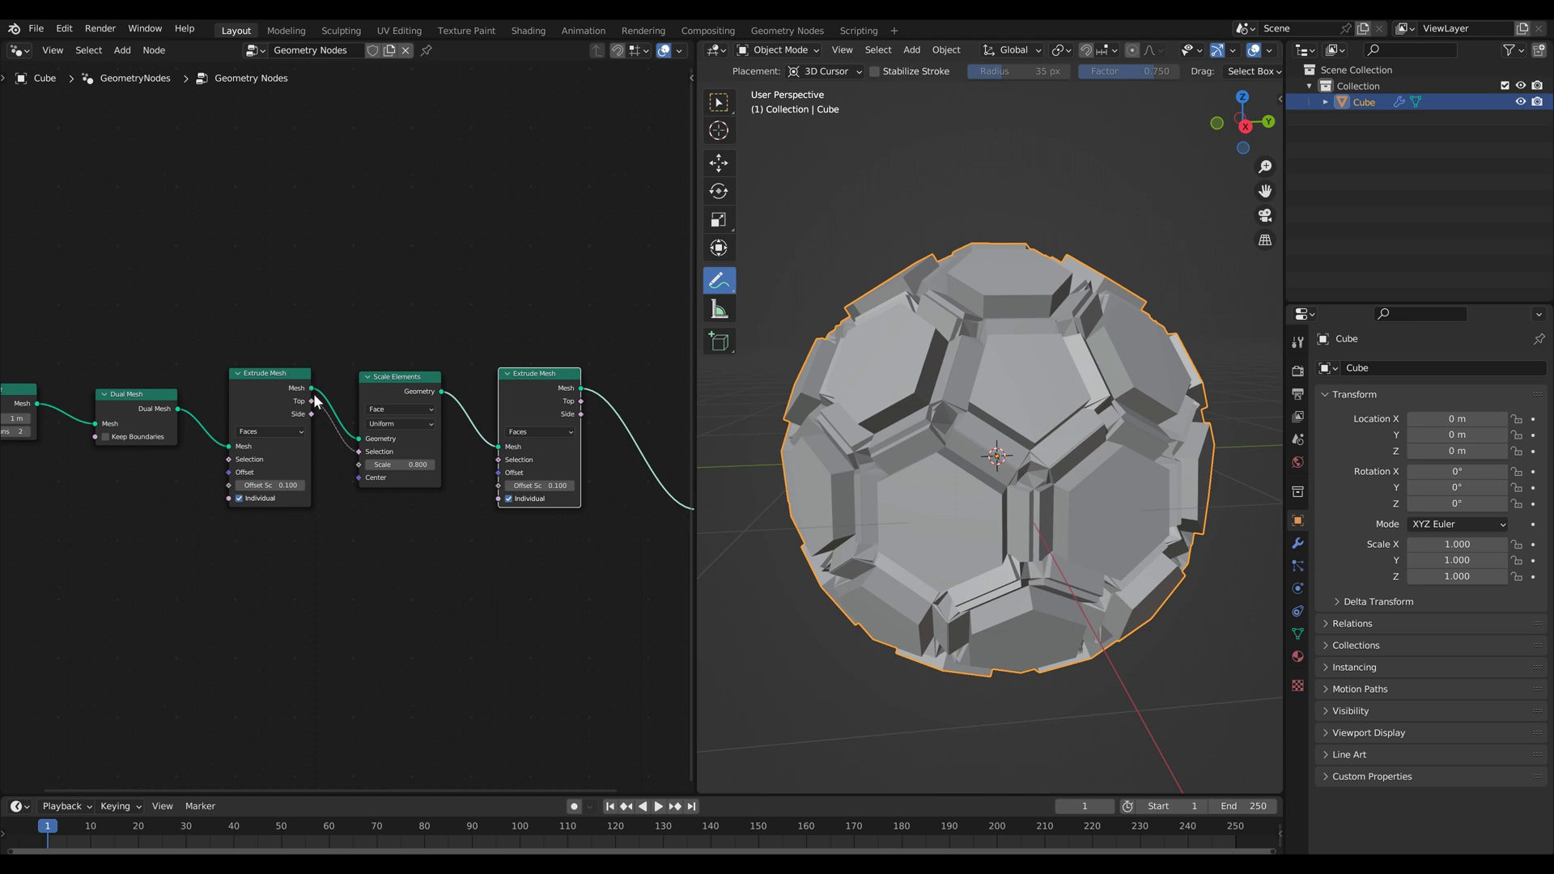
- Link the first Extrude Mesh's Top output to the second one's Selection, routing the link below Scale Elements through two reroute points
left_click_drag(312, 401, 500, 458)
mouse_move(469, 443)
right_mouse_down("shift")
mouse_move(449, 474)
mouse_move(464, 486)
right_mouse_up("shift")
key("g")
left_click(340, 529)
key("g")
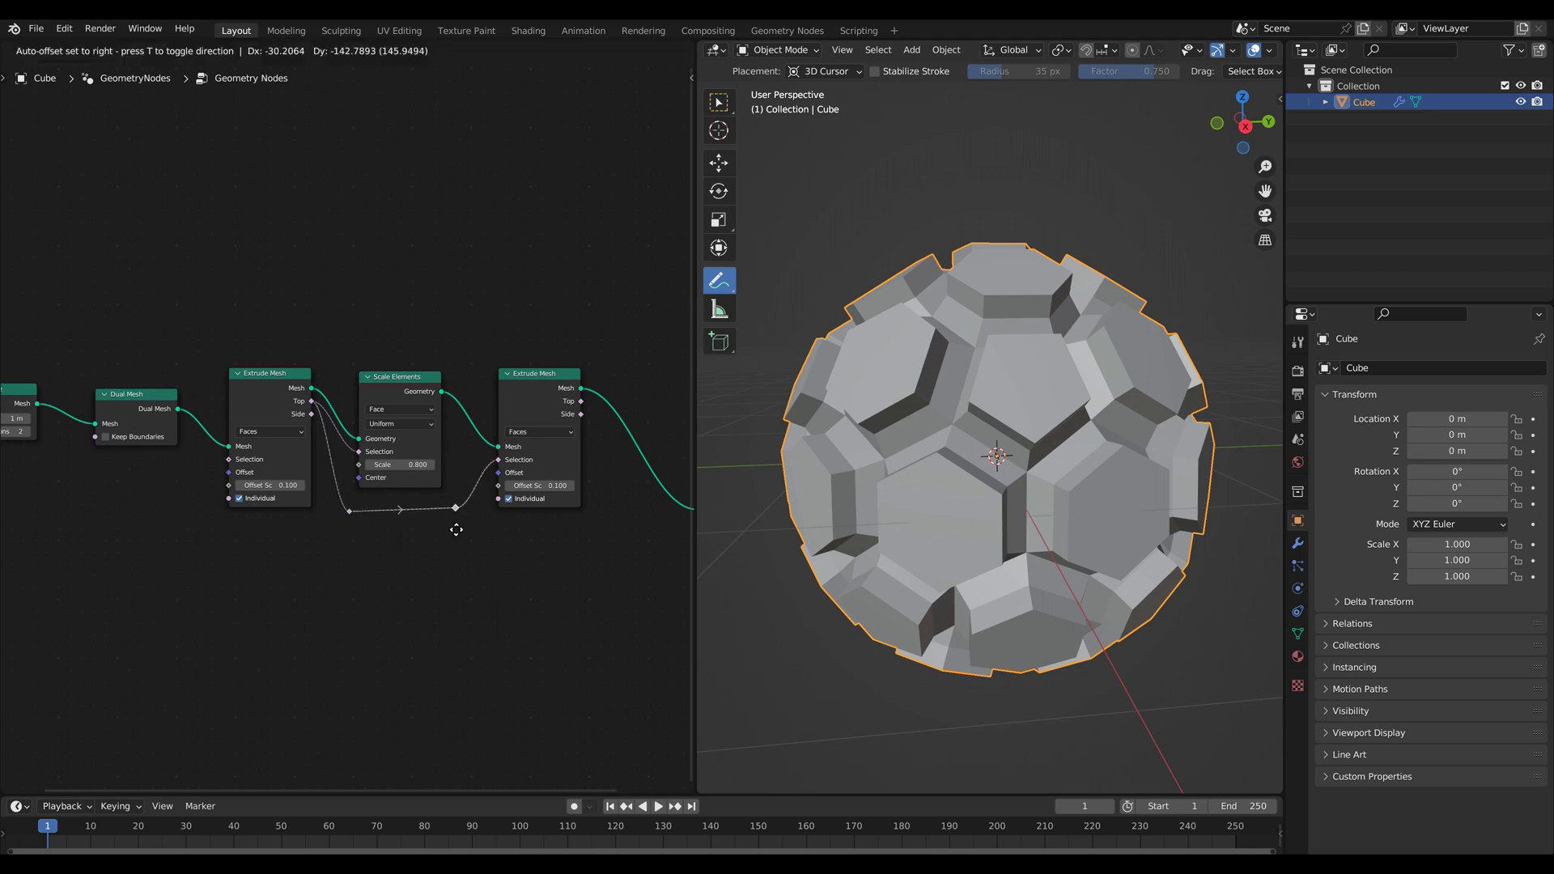
left_click(454, 534)
- Compare the mesh with the second Extrude Mesh node muted and unmuted
left_click(539, 382)
key("m")
key("m")
key("m")
key("m")
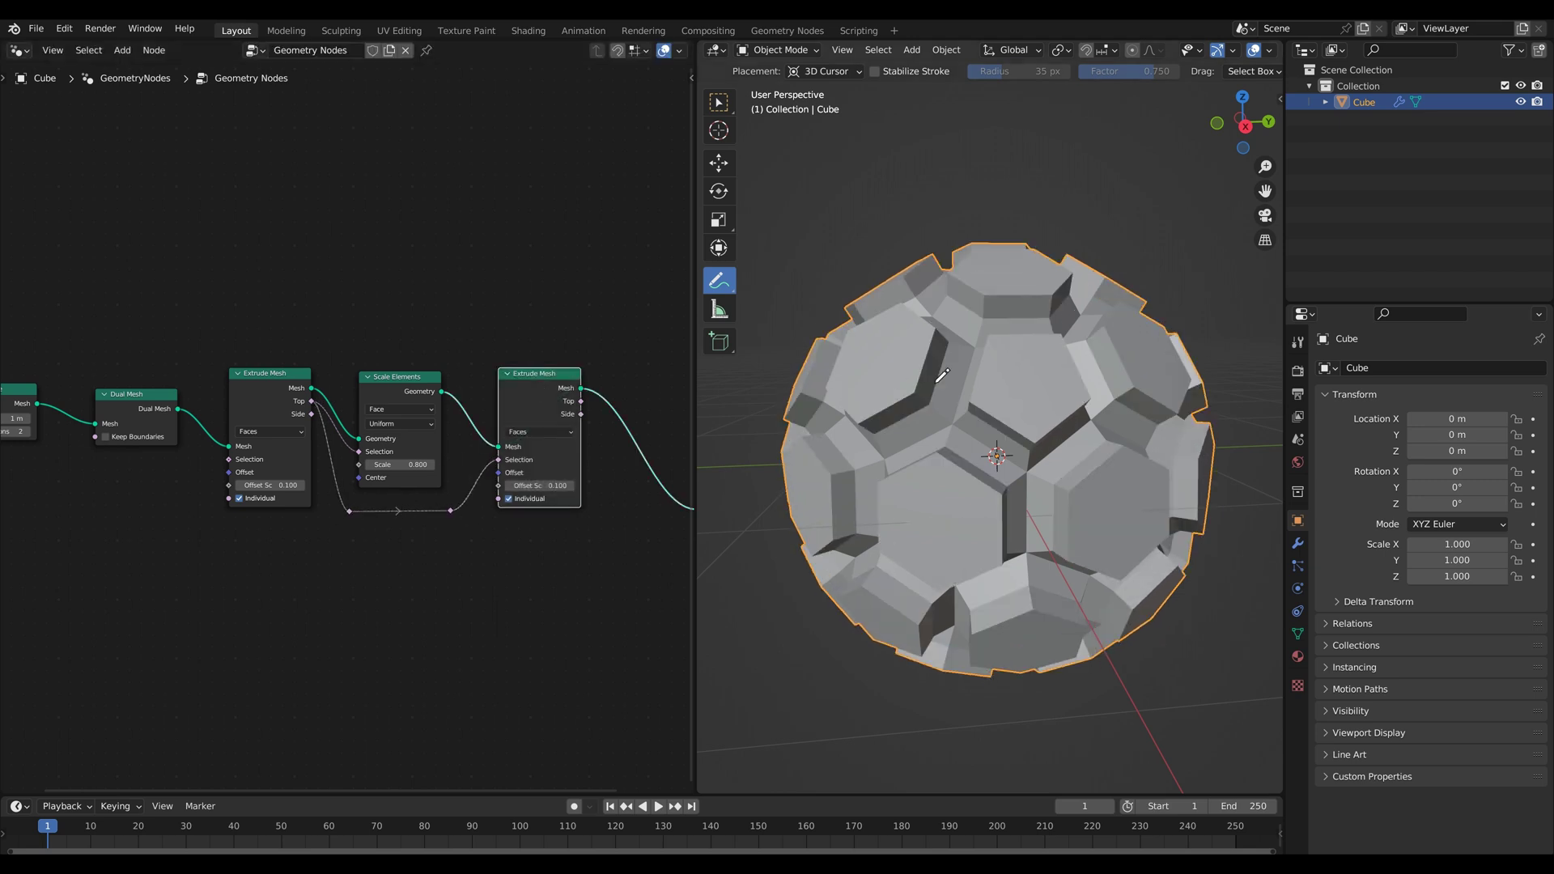
- Set the second Extrude Mesh node's offset scale to -0.1
left_click(629, 439)
middle_click_drag(628, 439, 453, 417)
scroll(453, 416, "up", 2)
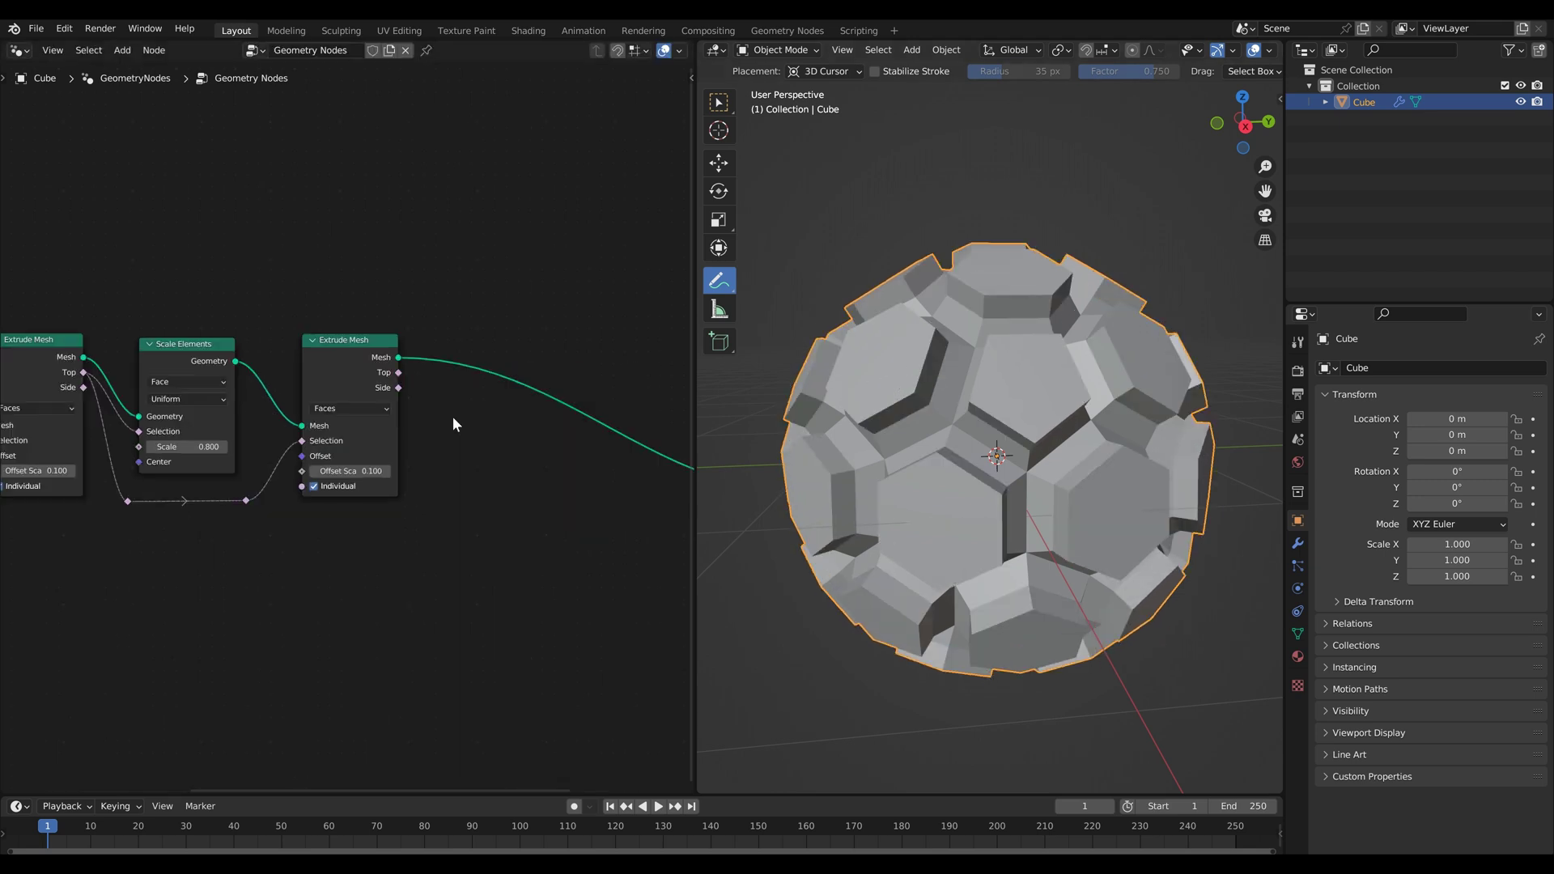
left_click(366, 472)
type("-0.1")
key("Return")
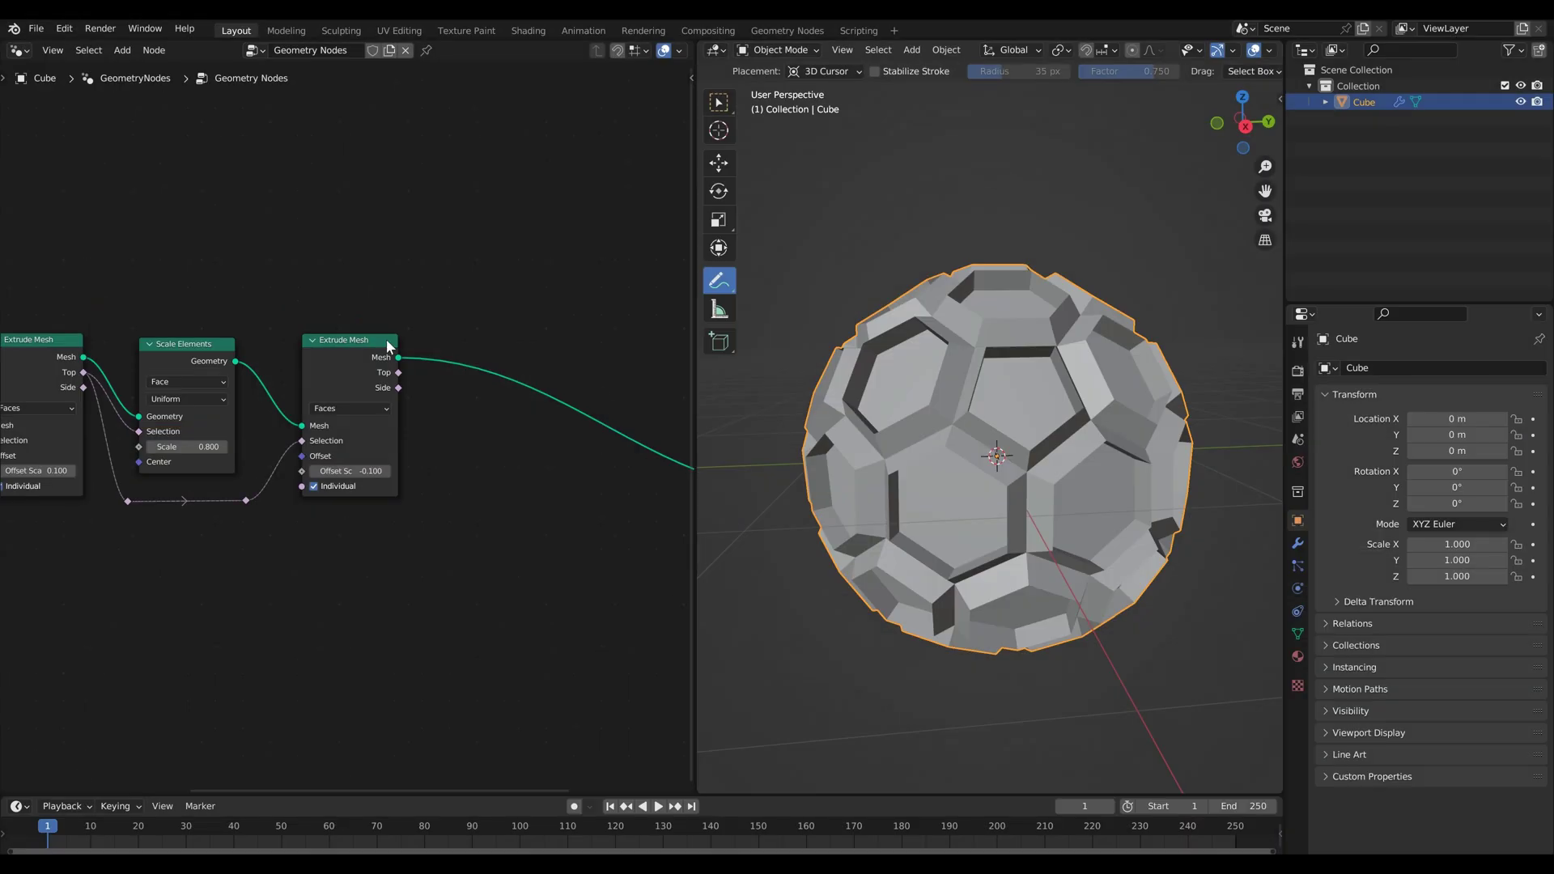
scroll(260, 272, "down", 1)
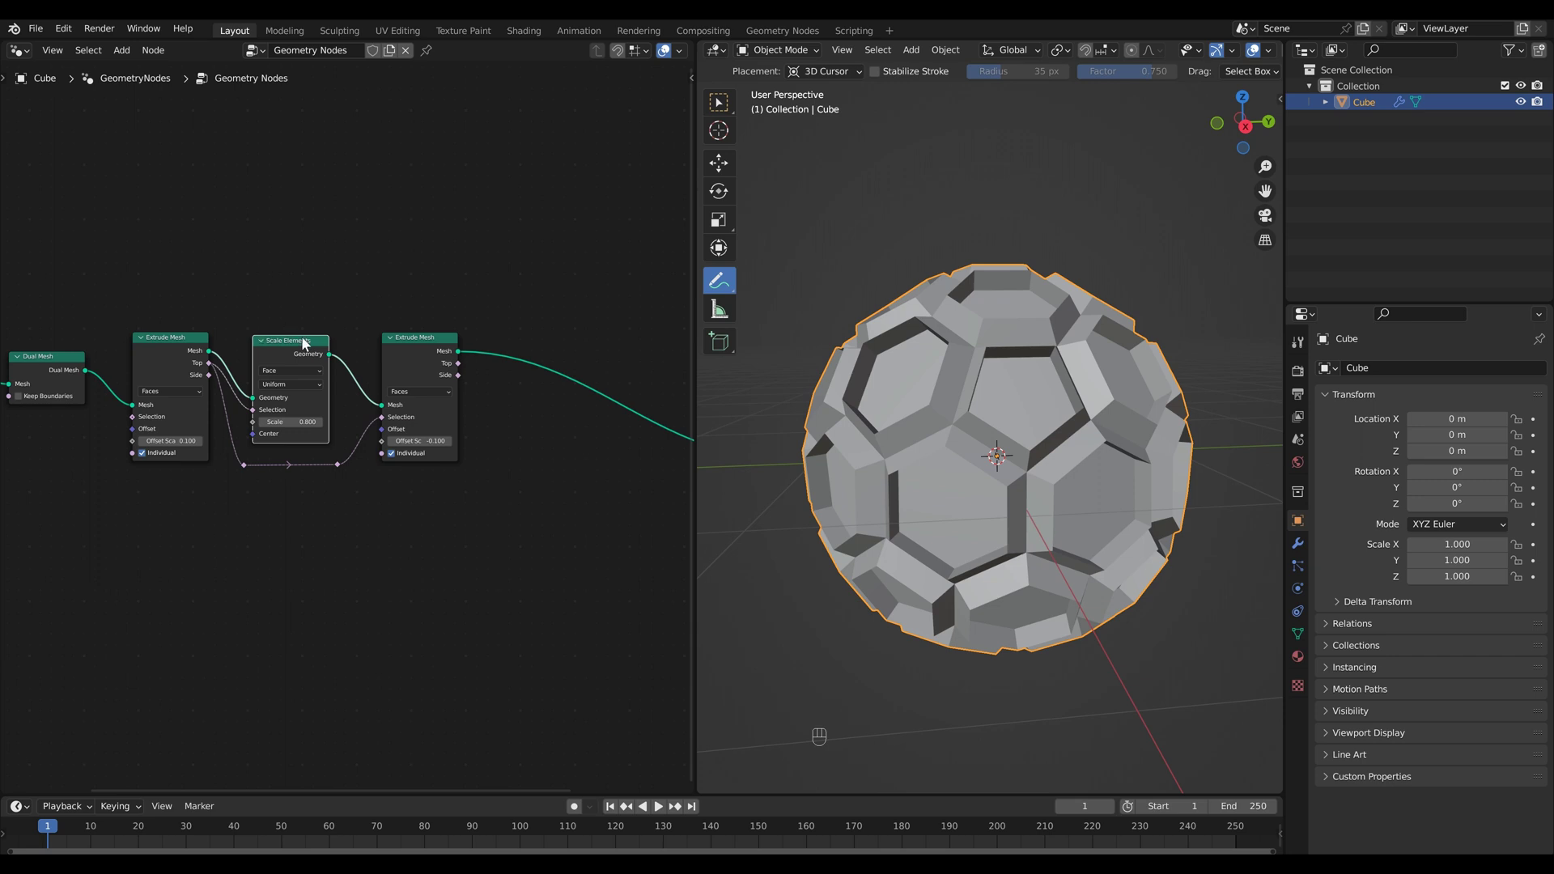
- Duplicate the Scale Elements node, insert the copy after the second Extrude Mesh, and set its scale to 0.5
key("shift+d")
left_click(559, 327)
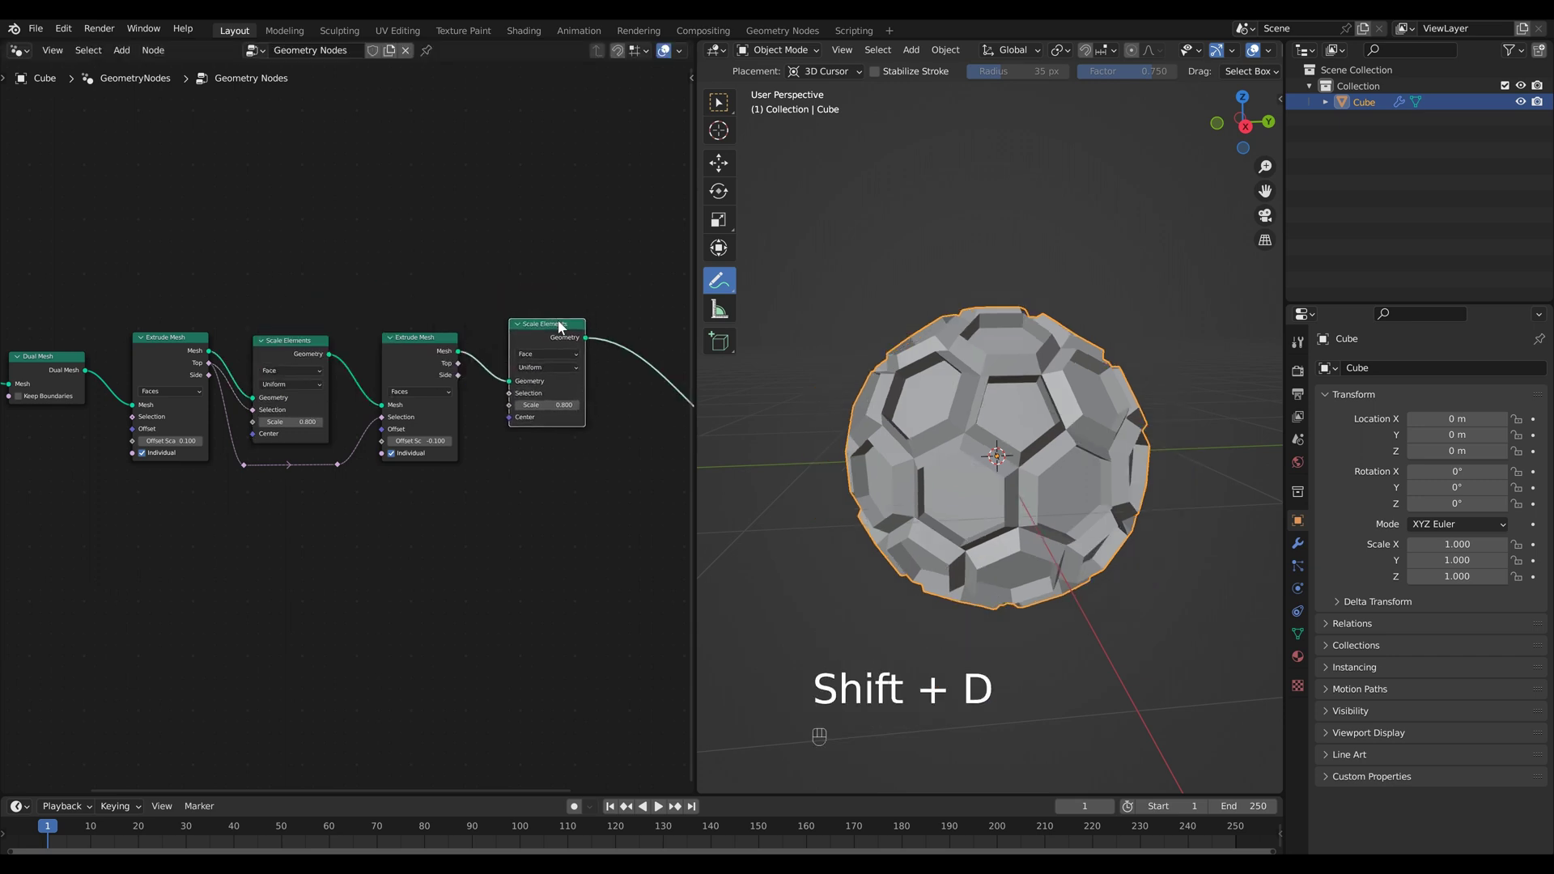
left_click(575, 428)
type(".5")
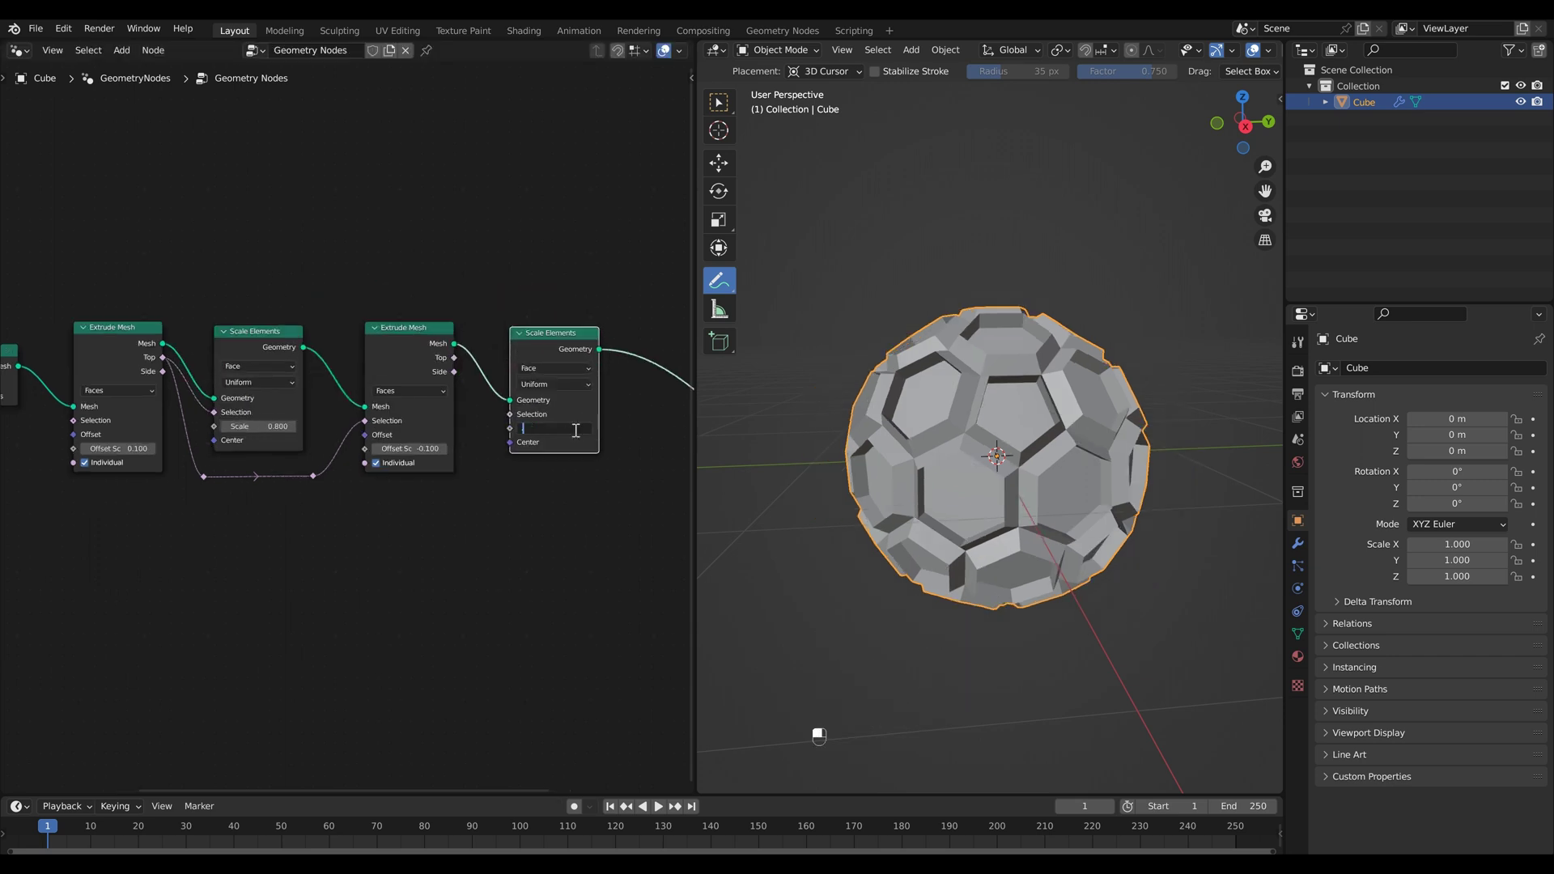
key("Return")
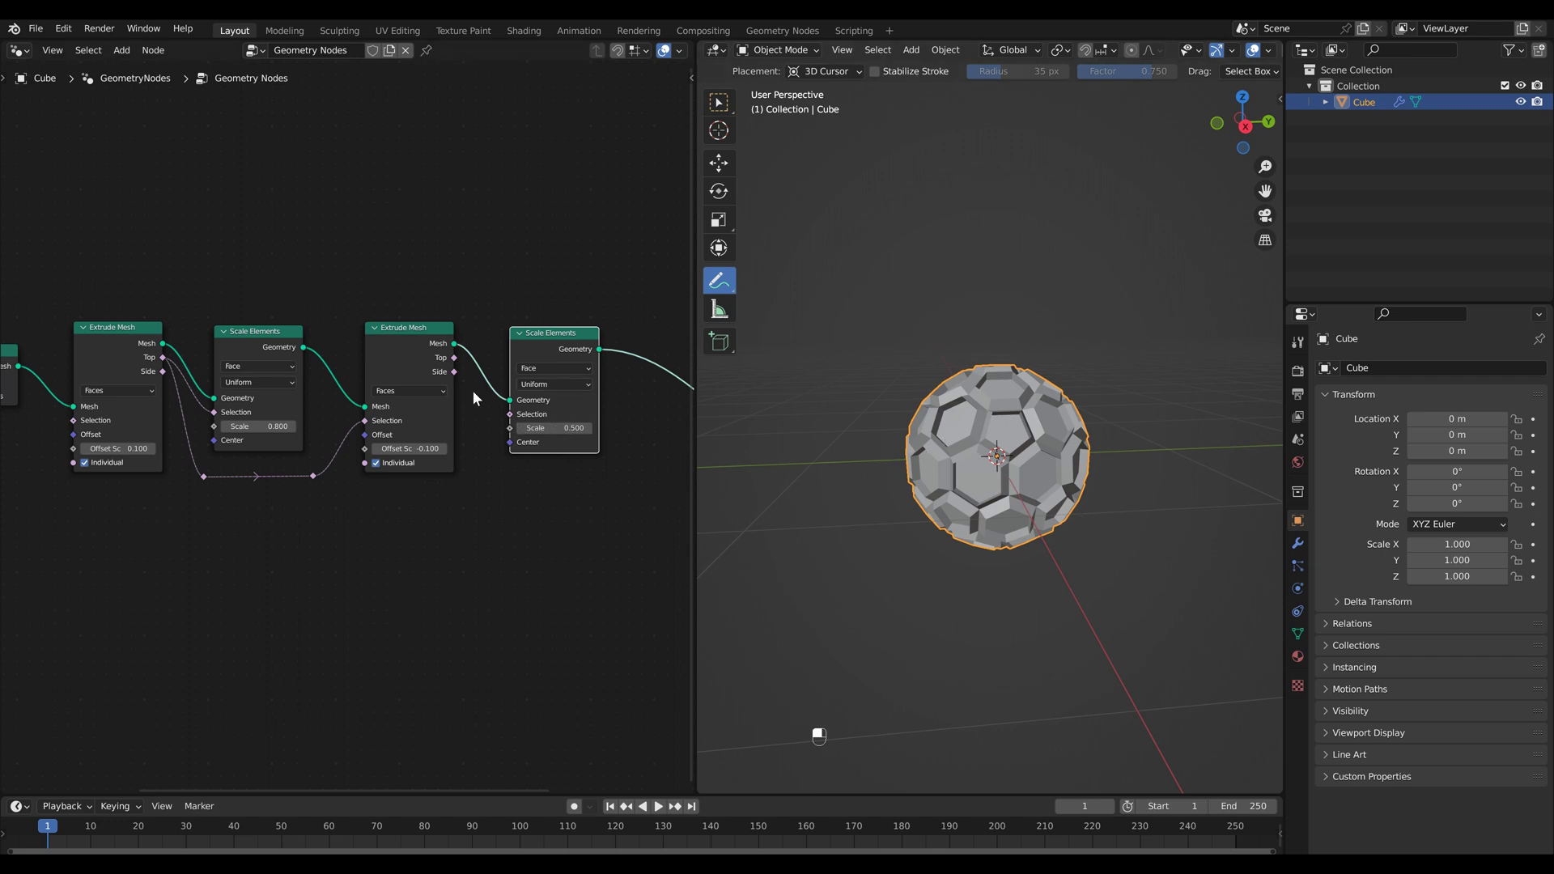
- Link the second Extrude Mesh's Top output to the second Scale Elements' Selection and compare the mesh with that Scale Elements node muted and unmuted
left_click_drag(454, 357, 511, 415)
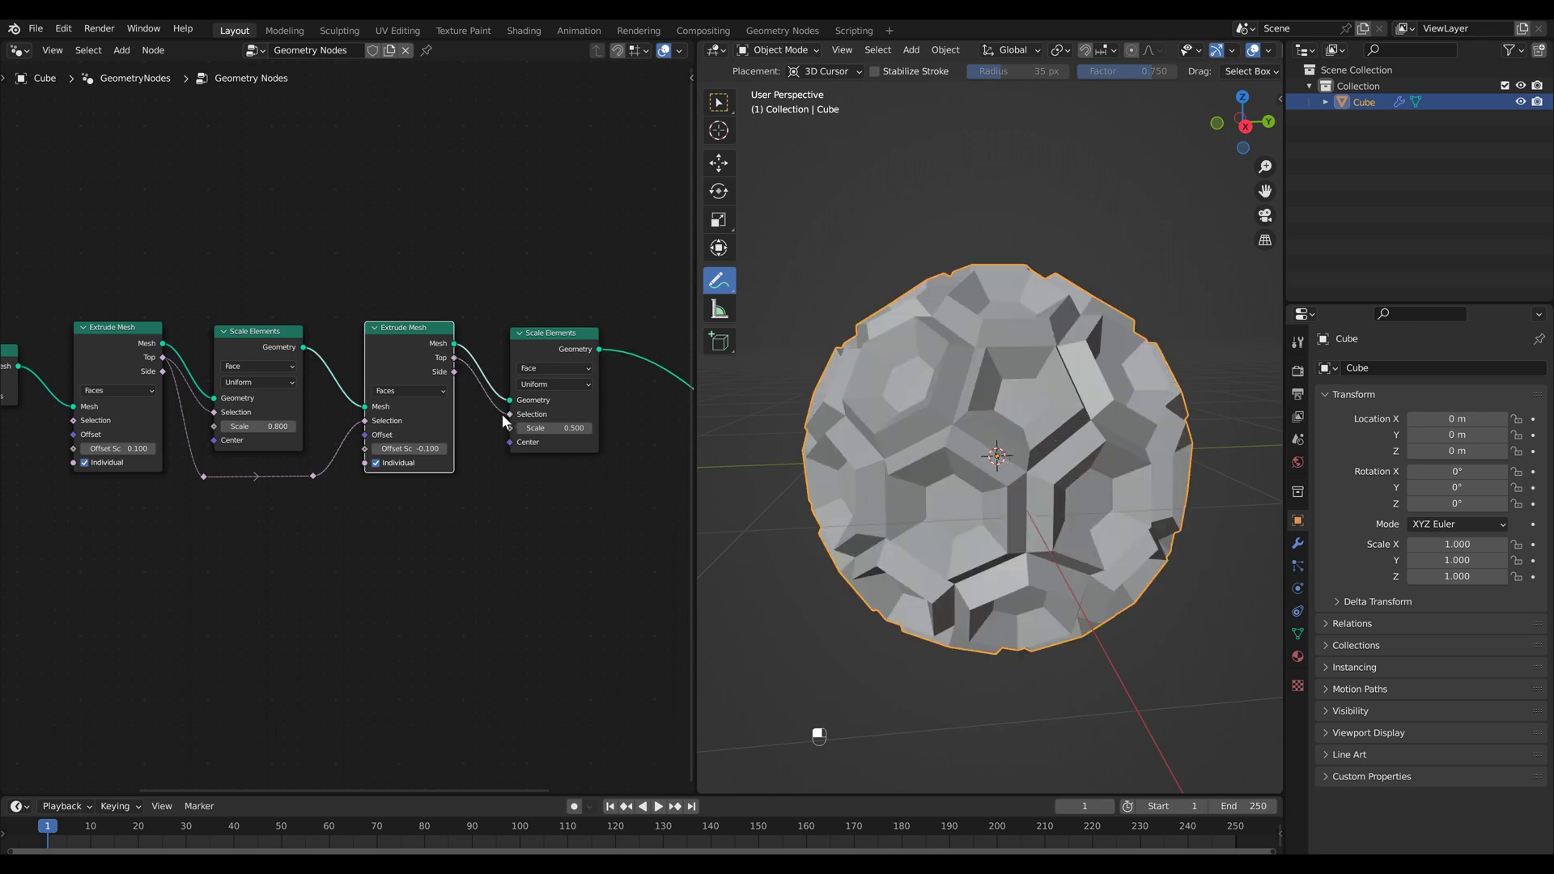
left_click(537, 328)
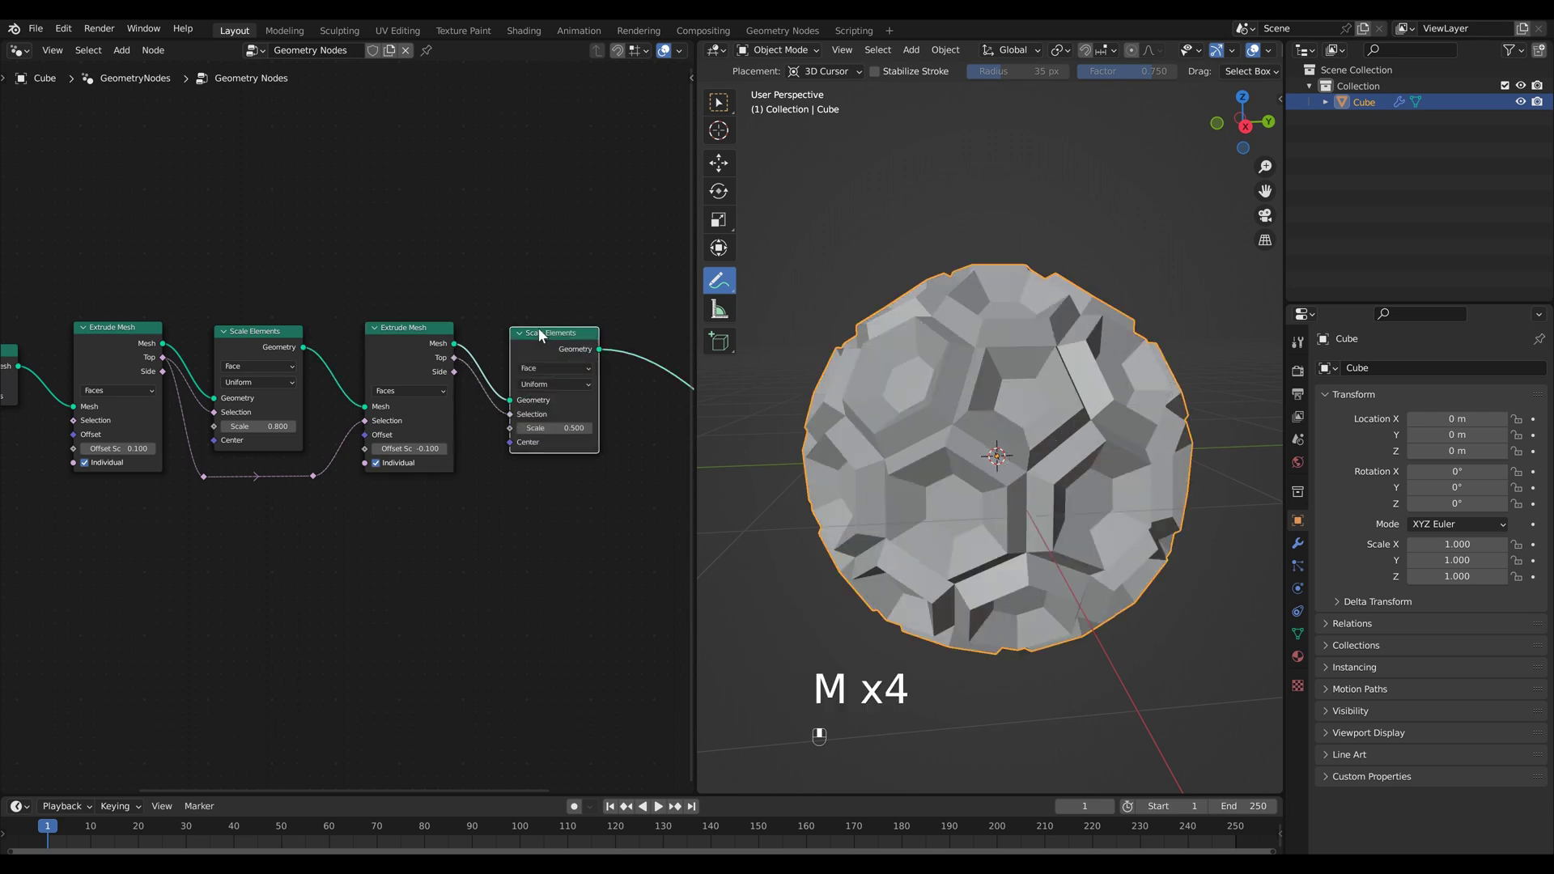
key("m")
key("m")
key("m")
key("m")
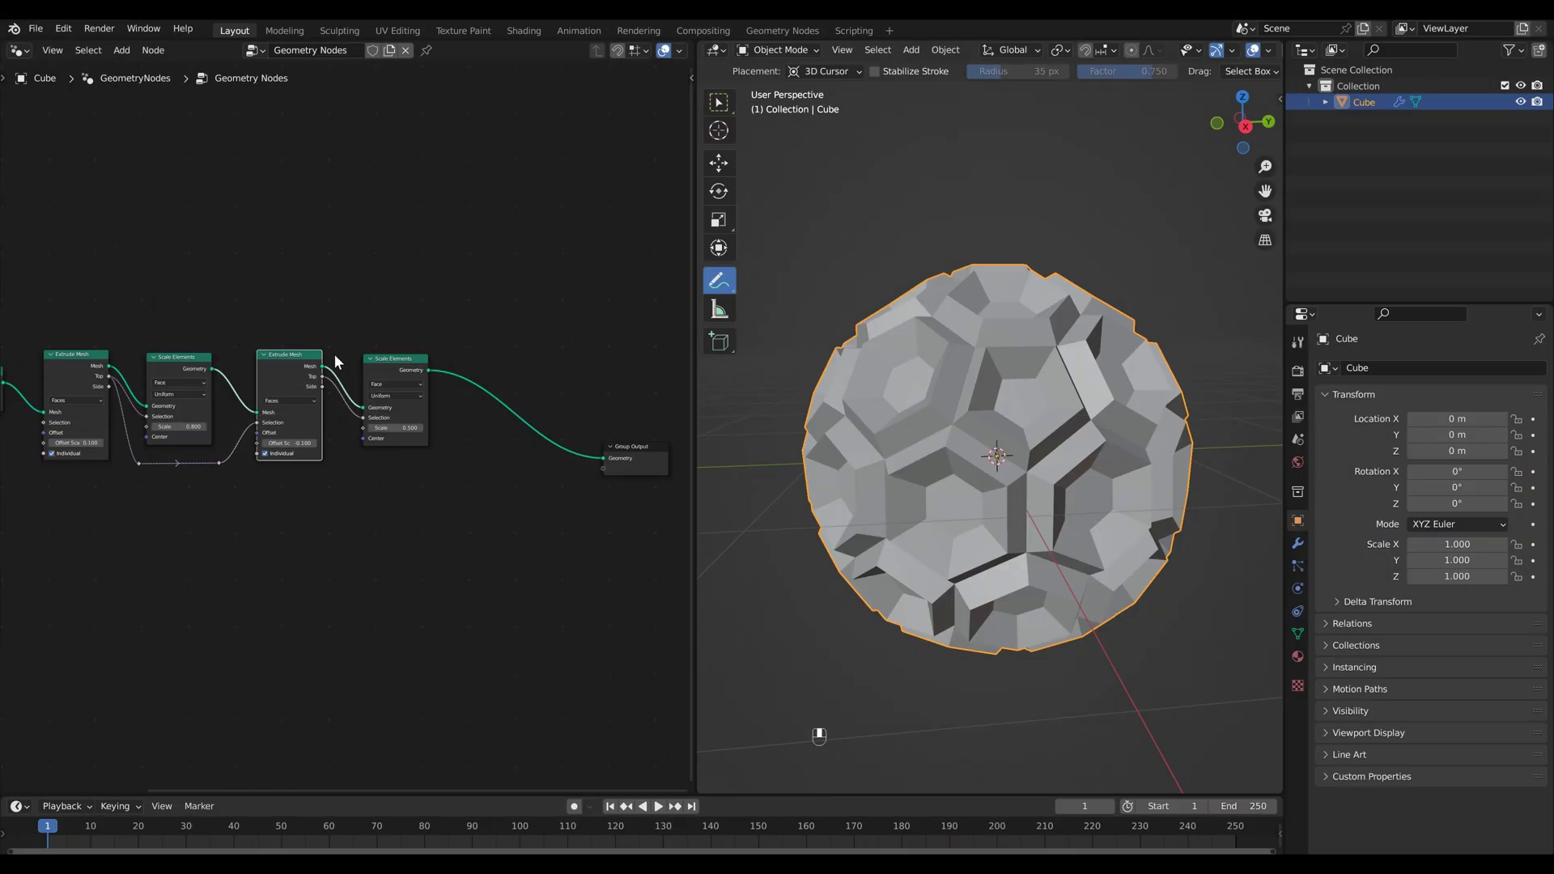
- Duplicate the second Extrude Mesh node and insert the copy between the second Scale Elements and Group Output
left_click(300, 357)
key("shift+d")
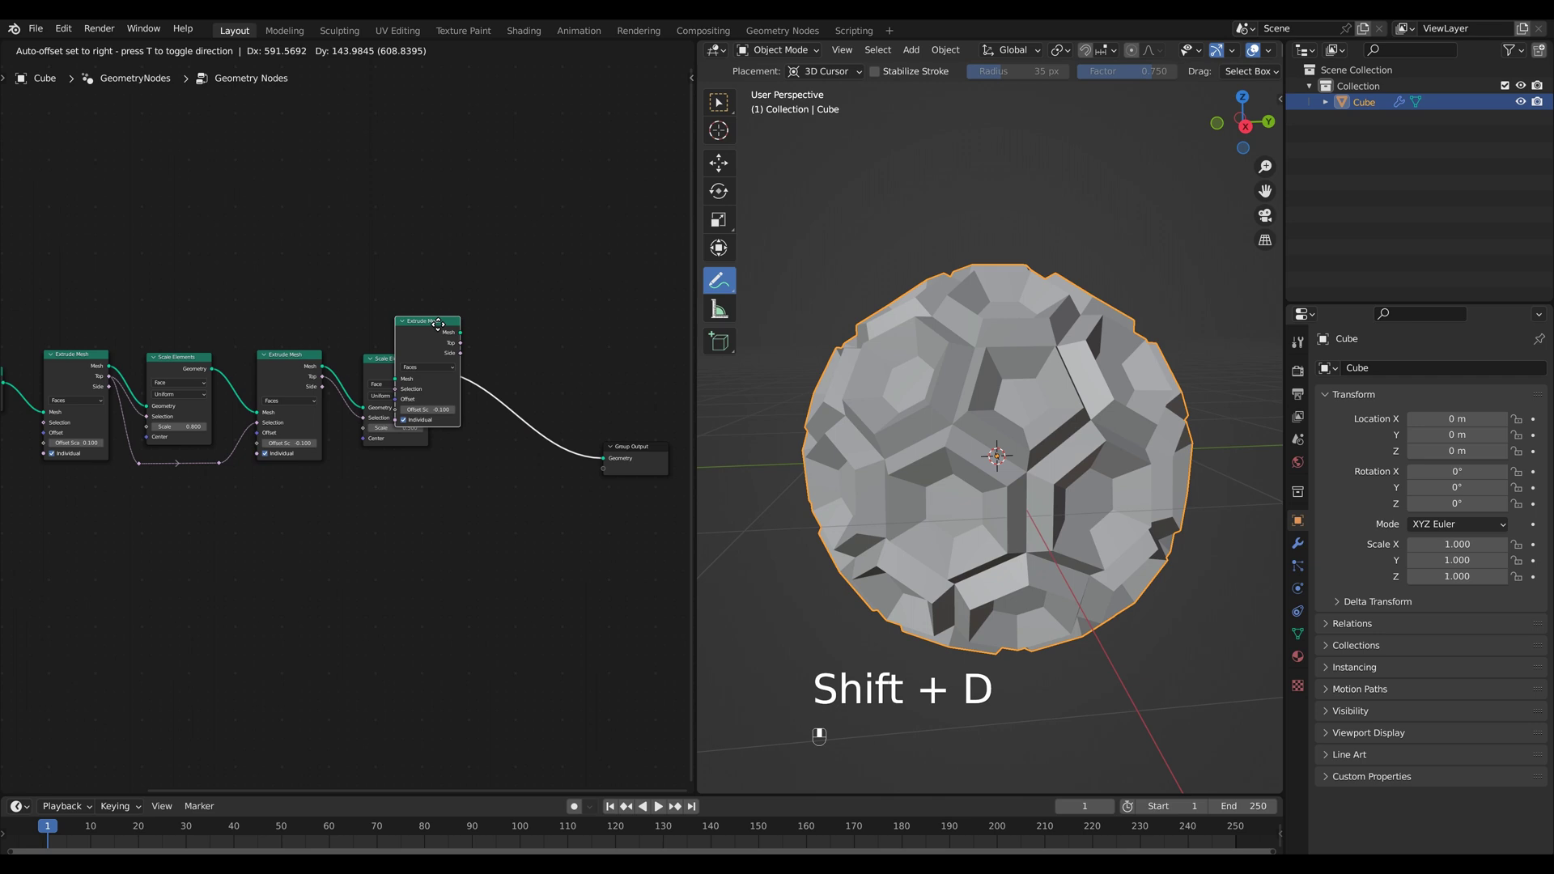
left_click(508, 345)
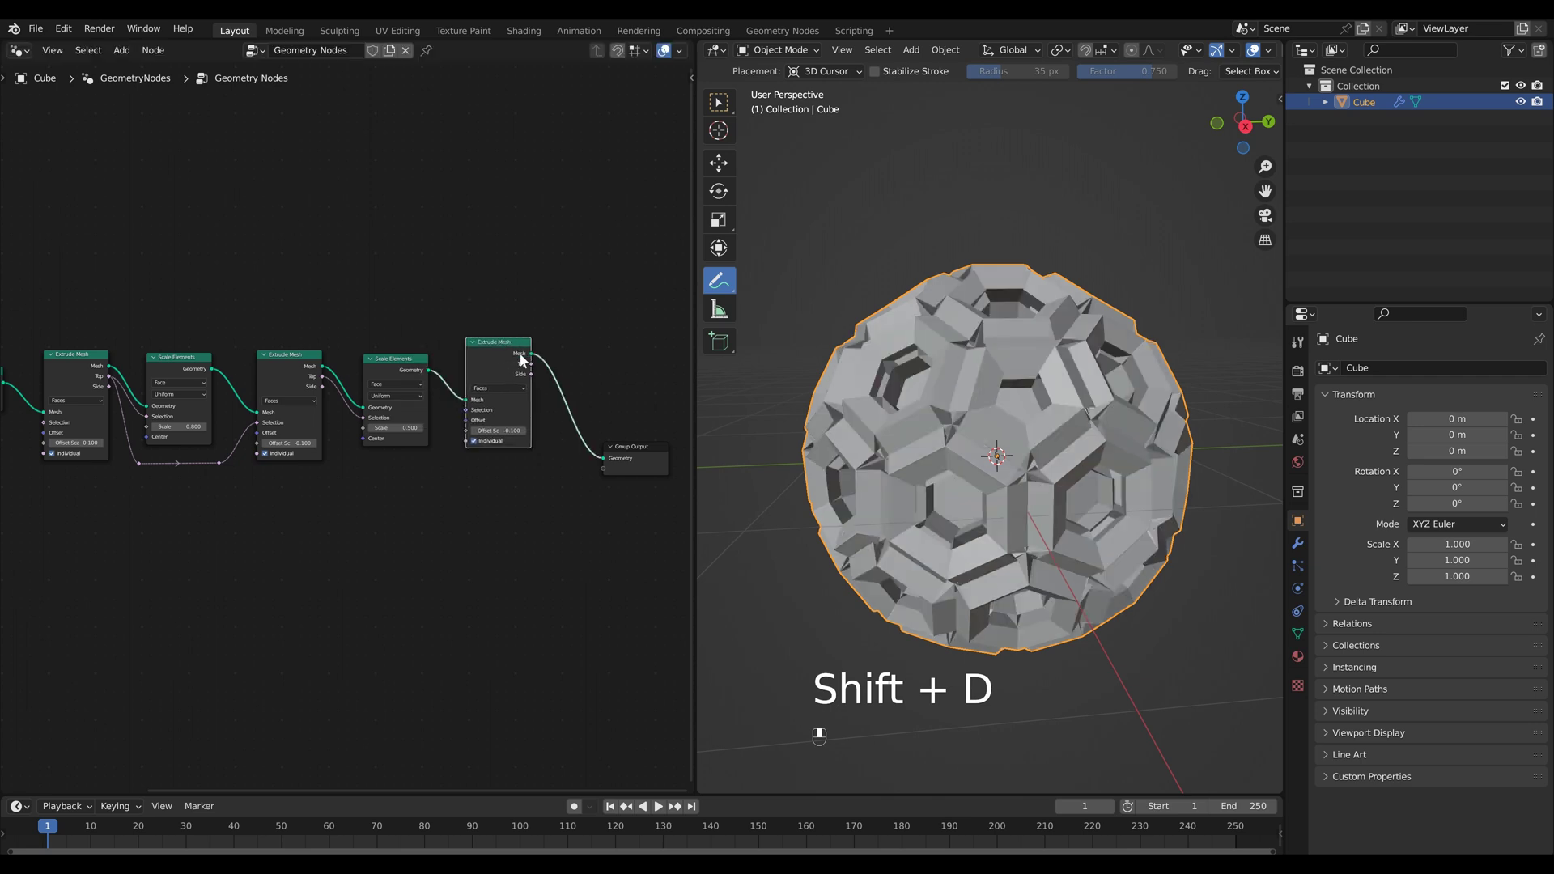
left_click_drag(508, 342, 507, 361)
scroll(421, 364, "up", 2)
- Link the second Extrude Mesh's Top output to the third one's Selection, routing the link below Scale Elements through two reroute points
left_click_drag(318, 368, 487, 432)
left_click_drag(527, 354, 532, 341)
right_click_drag(456, 404, 453, 438, "shift")
key("g")
left_click(352, 488)
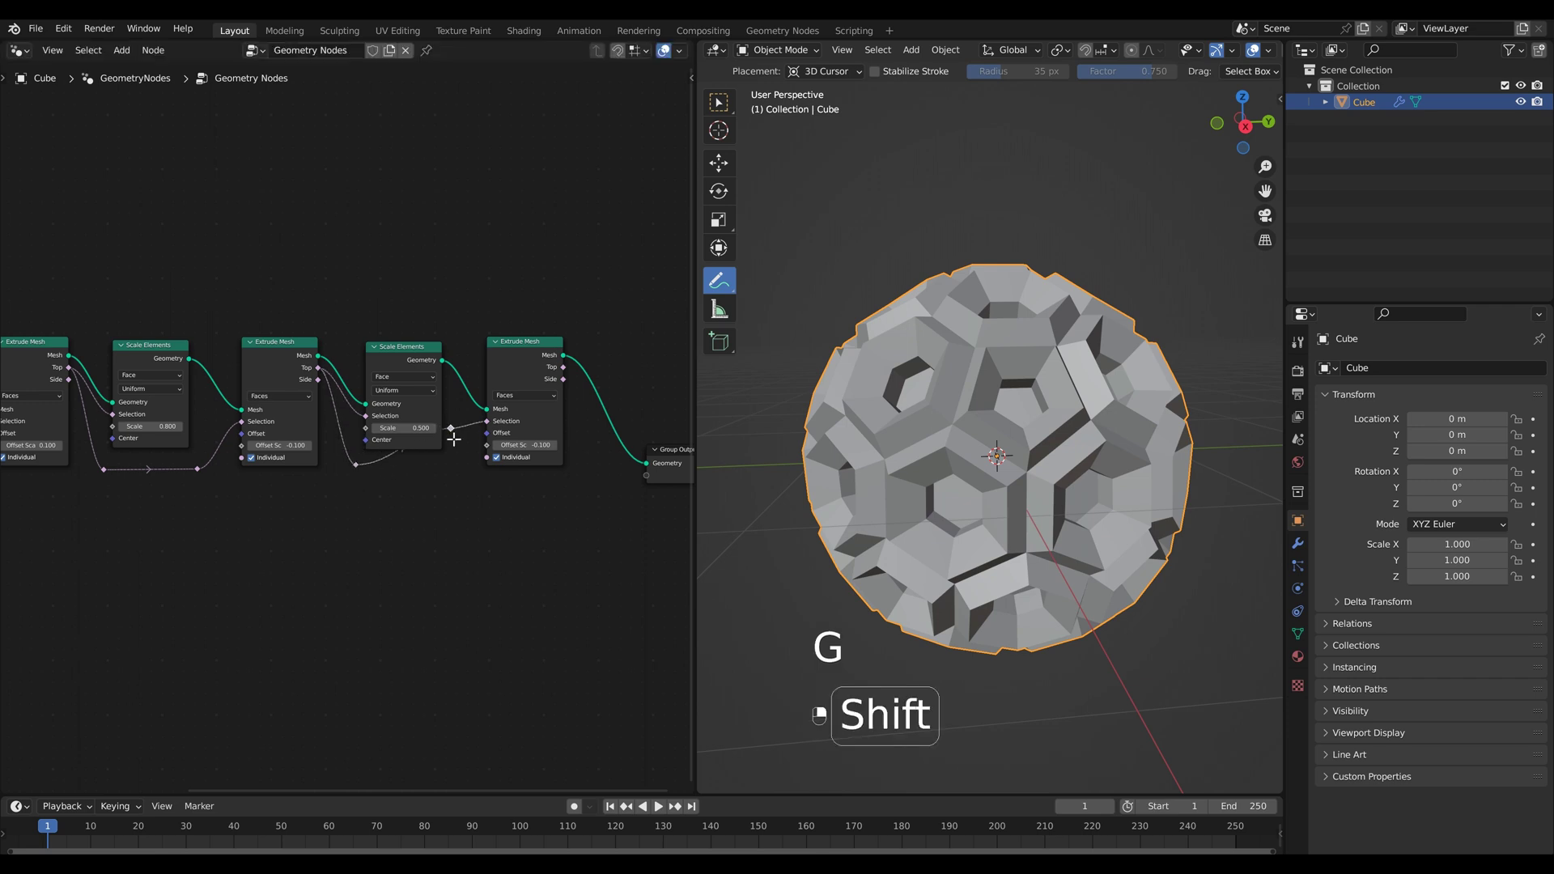
key("g")
left_click(451, 477)
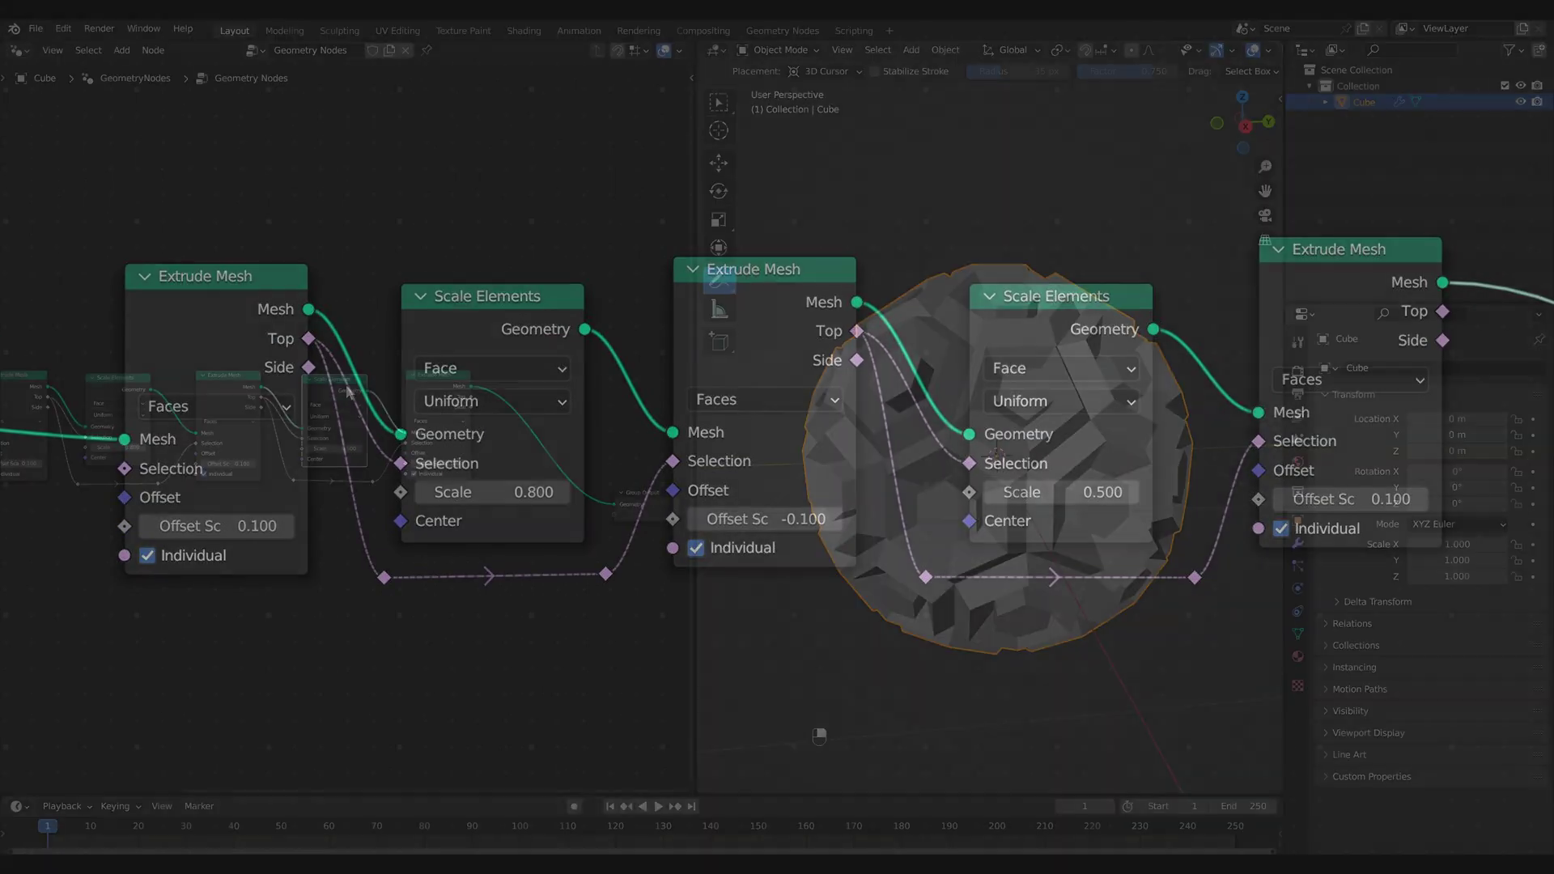
- Duplicate the 0.5 Scale Elements node after the third Extrude Mesh and link that Extrude Mesh's Top output to the copy's Selection
key("shift+d")
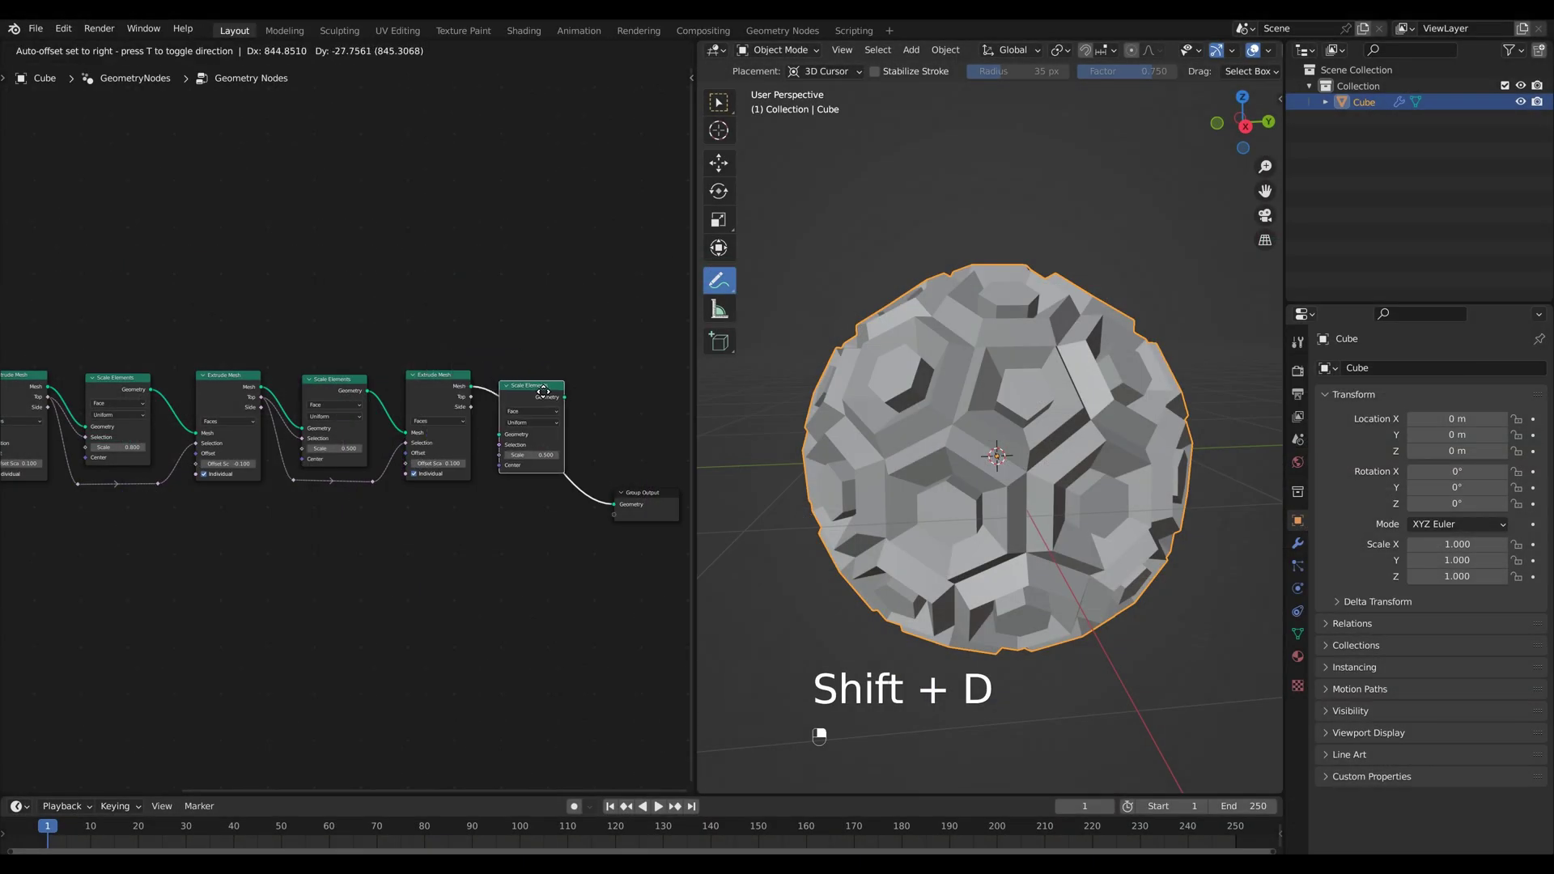
left_click(556, 400)
scroll(566, 414, "up", 3)
middle_click_drag(582, 419, 514, 415)
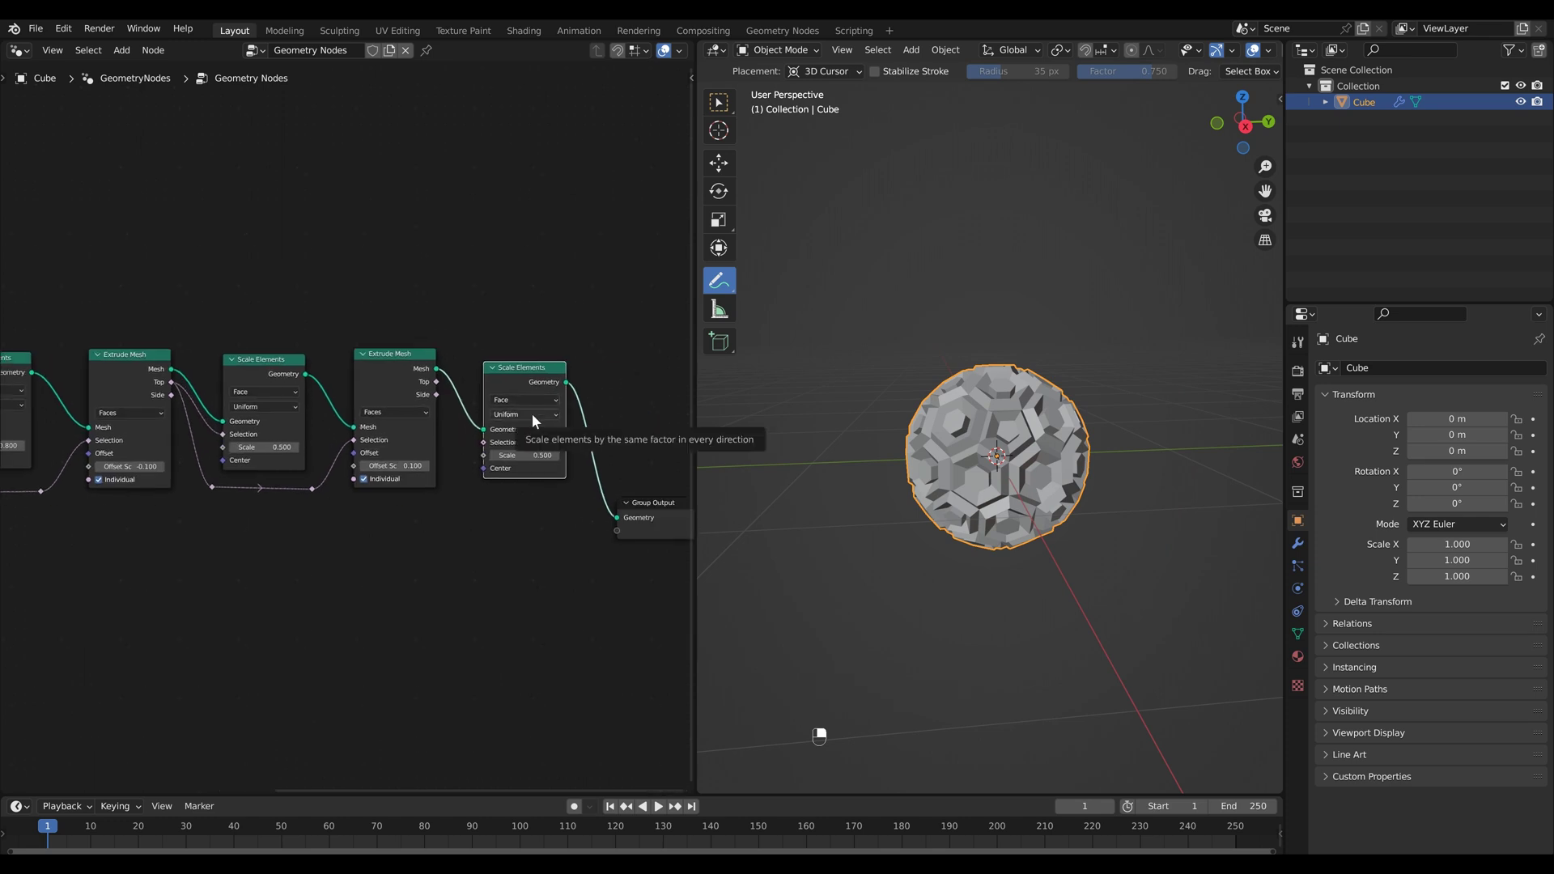
left_click_drag(436, 381, 484, 443)
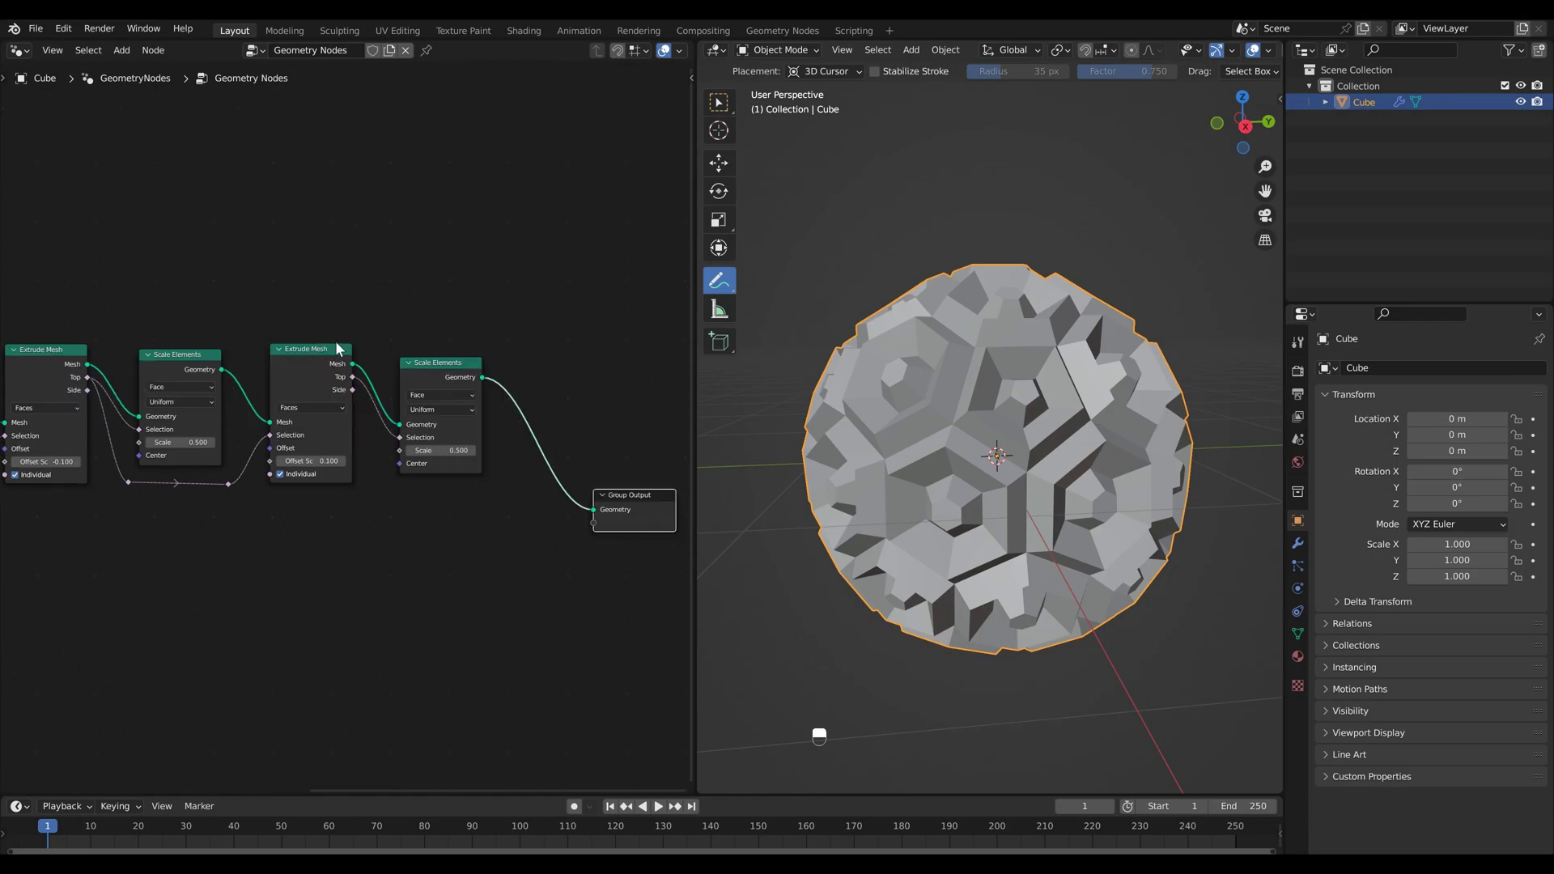
- Duplicate the third Extrude Mesh node and insert the copy between the third Scale Elements and Group Output
left_click(335, 350)
key("shift+d")
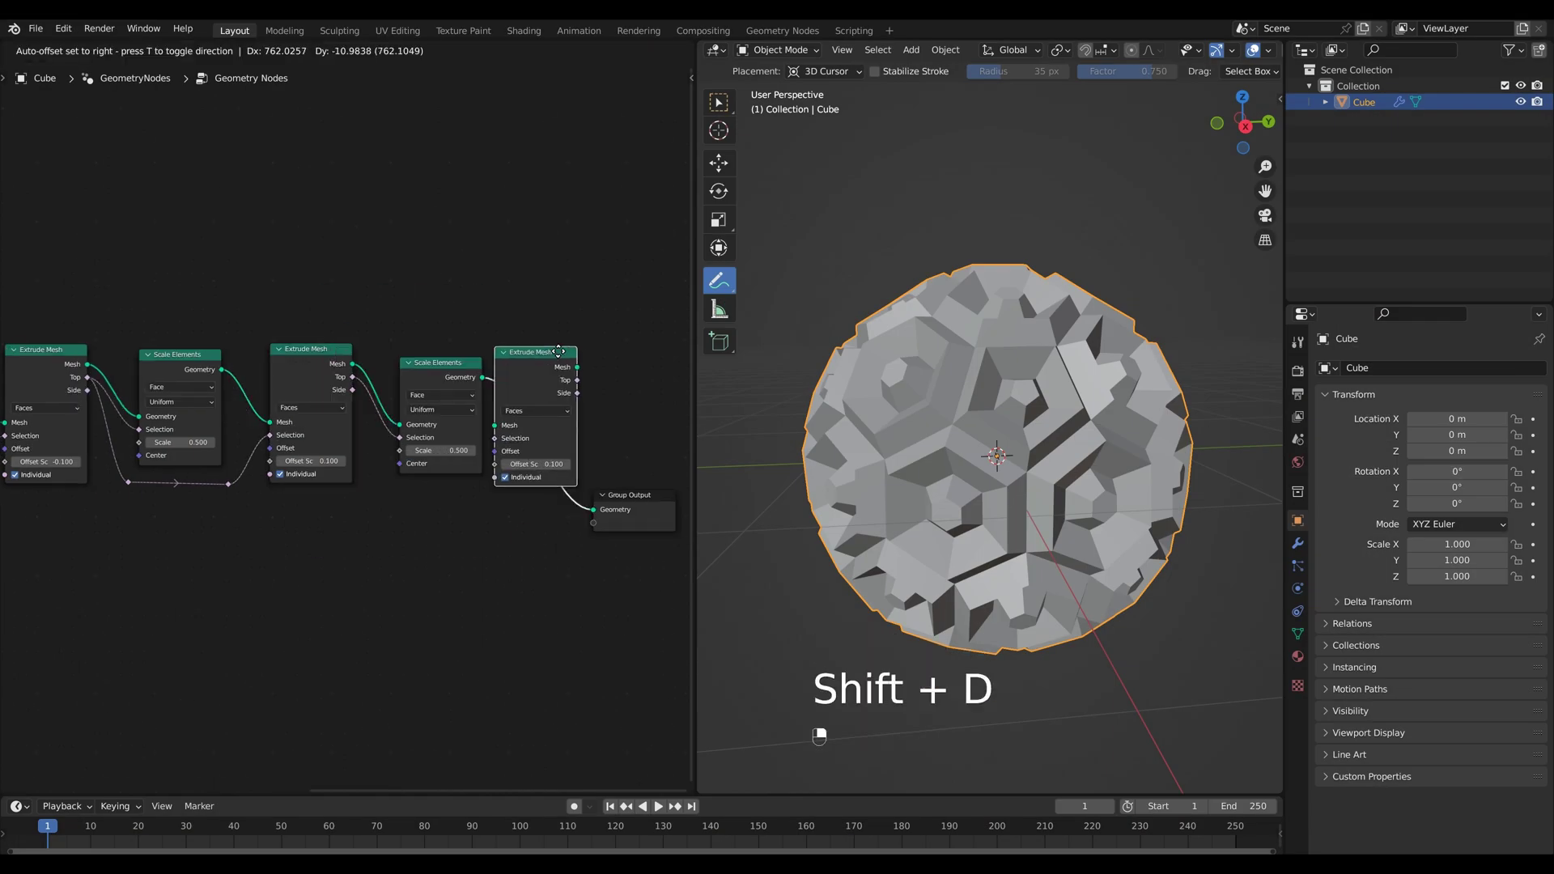
left_click(595, 362)
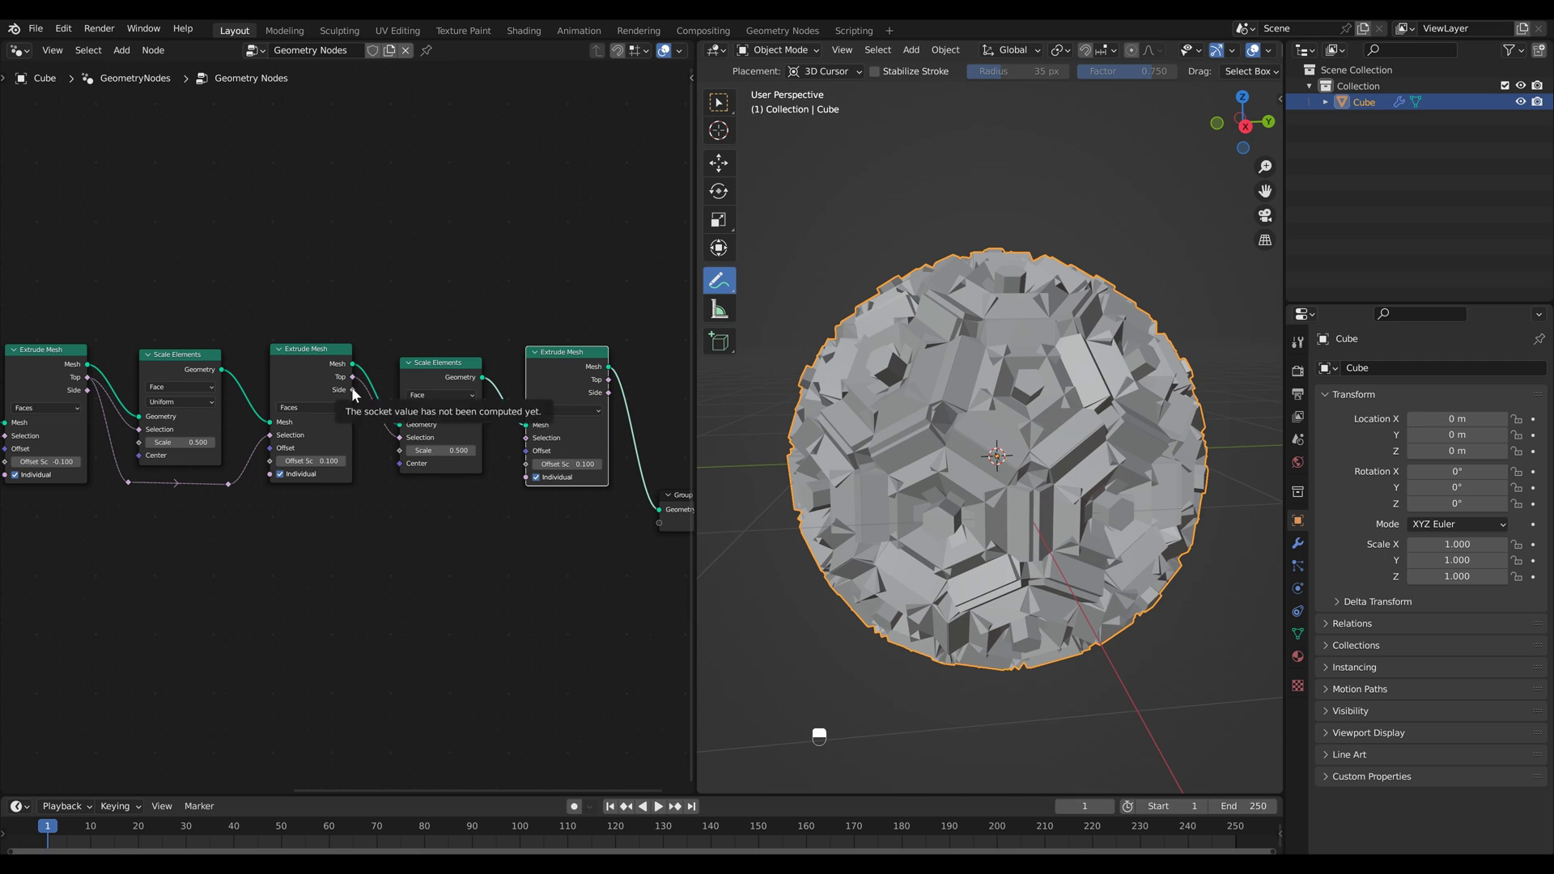
- Link the third Extrude Mesh's Side output to the fourth one's Selection, routing the link below Scale Elements through two reroute points
left_click_drag(352, 389, 524, 437)
key("g")
mouse_move(495, 424)
right_mouse_down("shift")
mouse_move(477, 441)
mouse_move(499, 466)
right_mouse_up("shift")
left_click(383, 492)
key("g")
left_click(489, 514)
left_click(382, 495)
key("g")
left_click(382, 492)
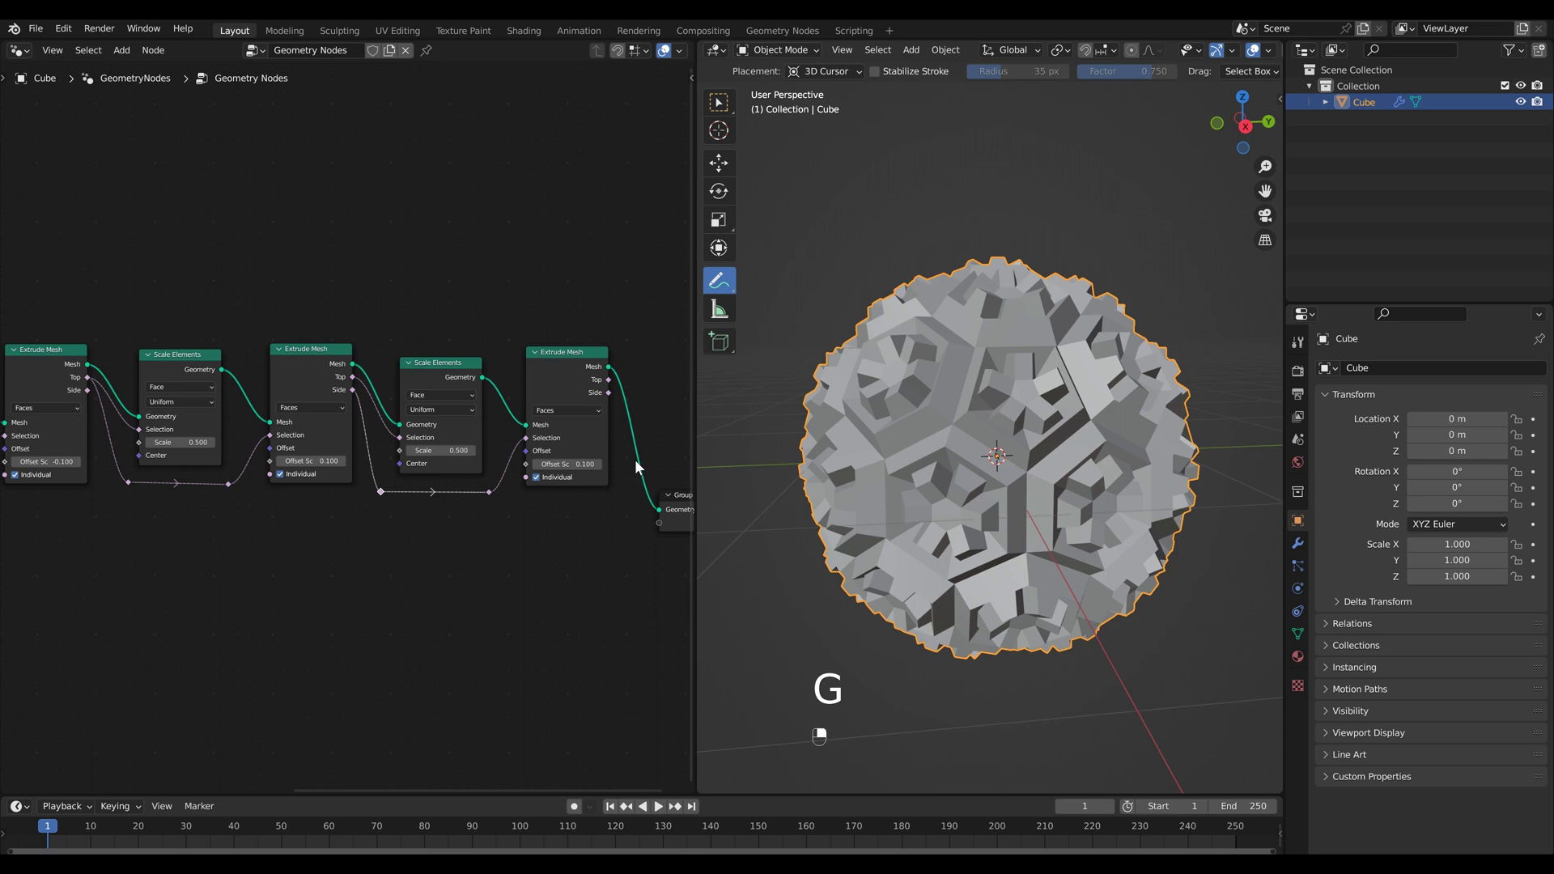
- Set the fourth Extrude Mesh's offset scale to 0.05 and compare the mesh with the node muted and unmuted
left_click(582, 464)
type(".05")
key("Return")
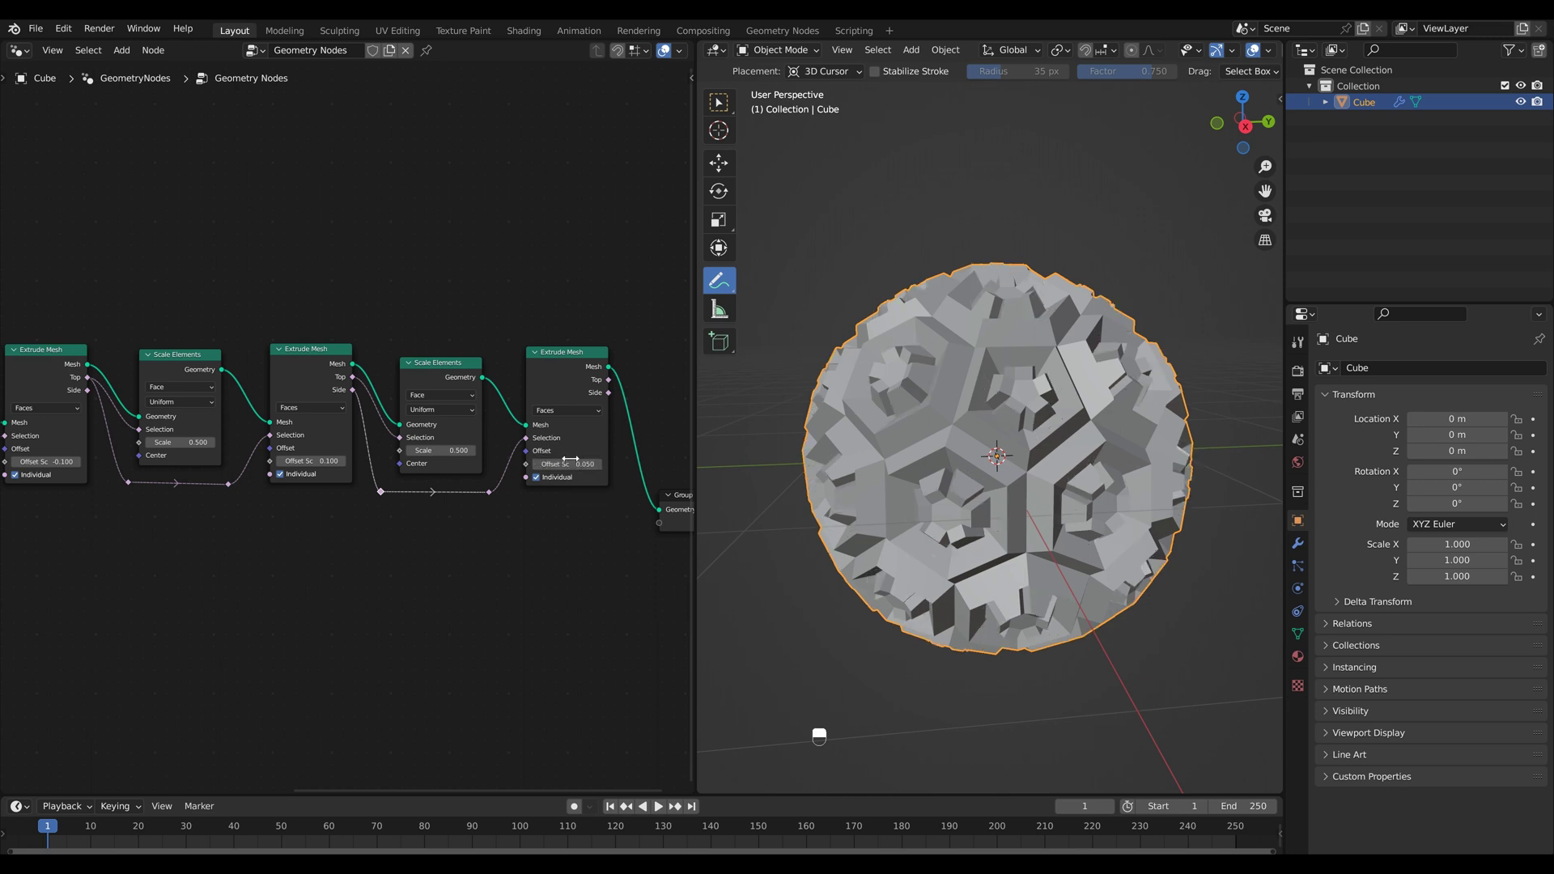
left_click(558, 380)
key("m")
scroll(486, 317, "up", 1)
key("m")
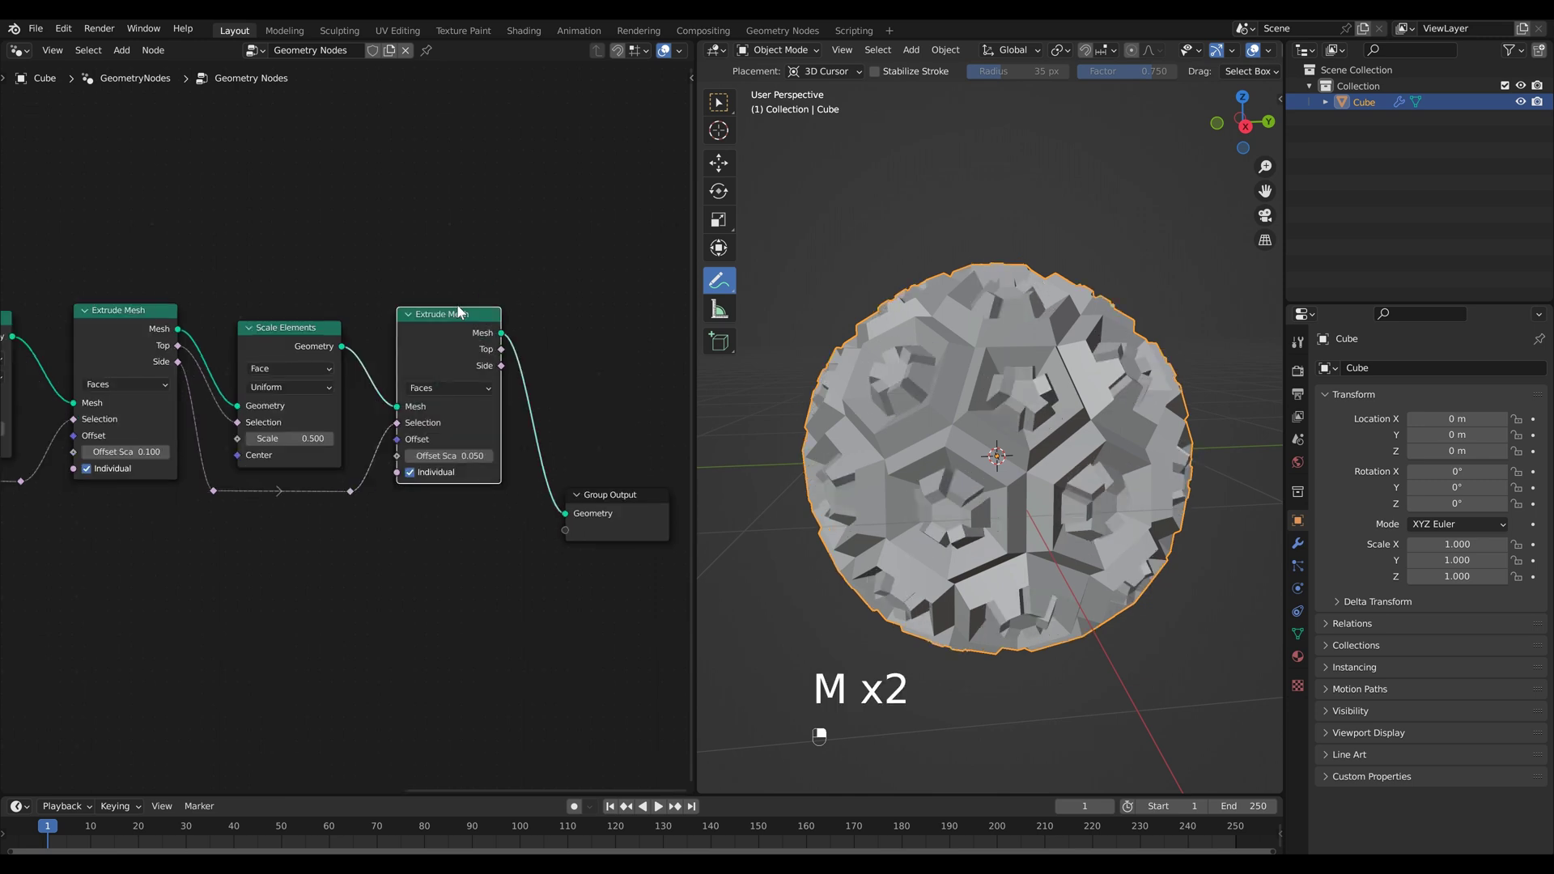
key("m")
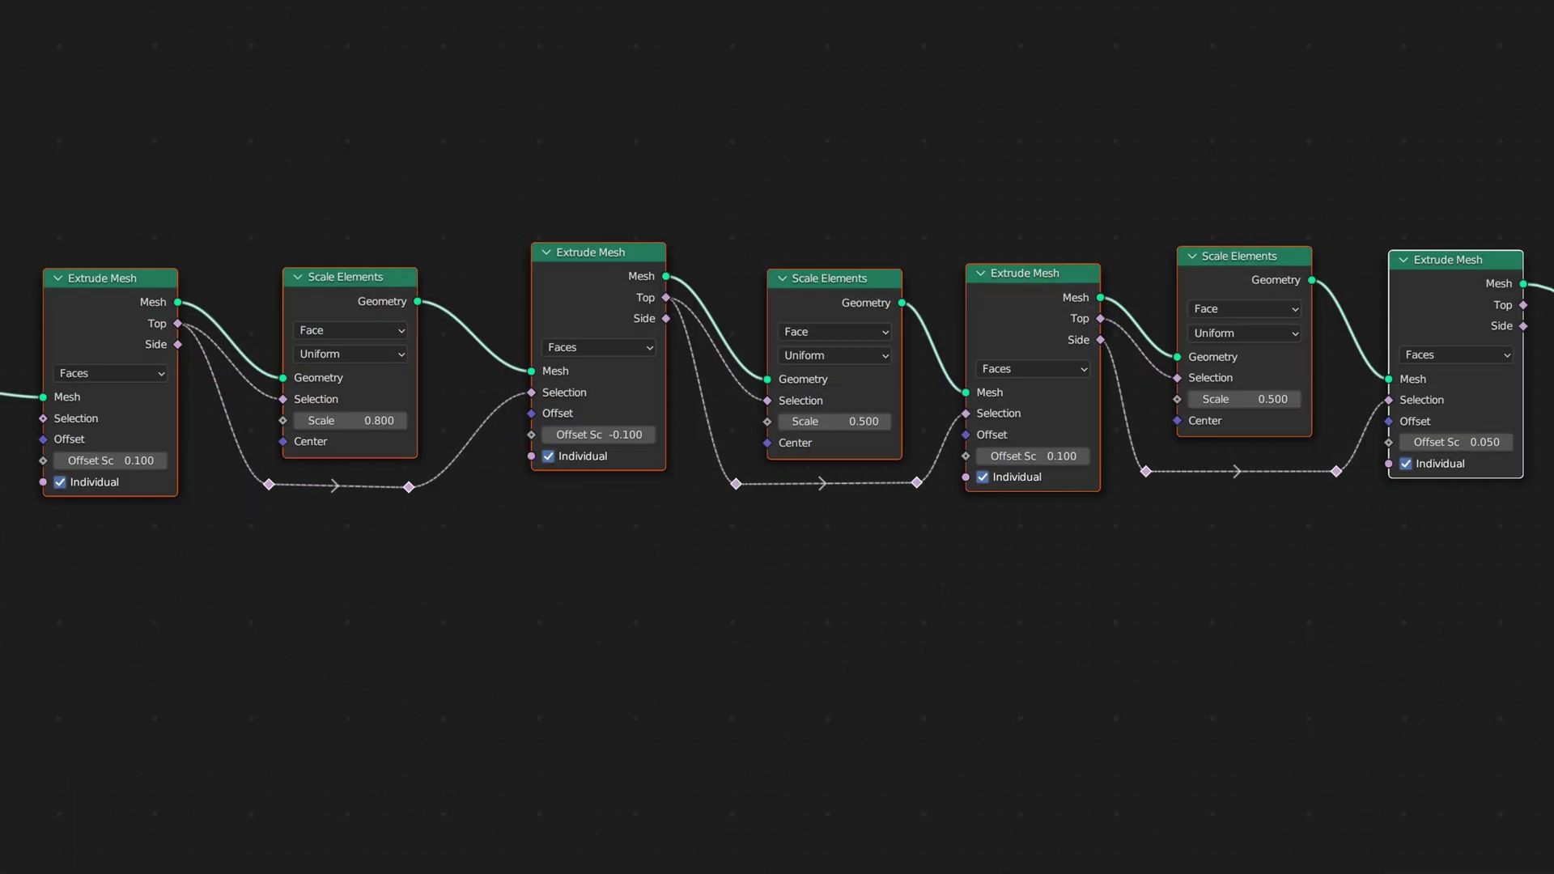
- Add a Subdivide Mesh node between the fourth Extrude Mesh and Group Output
key("shift+a")
type("su")
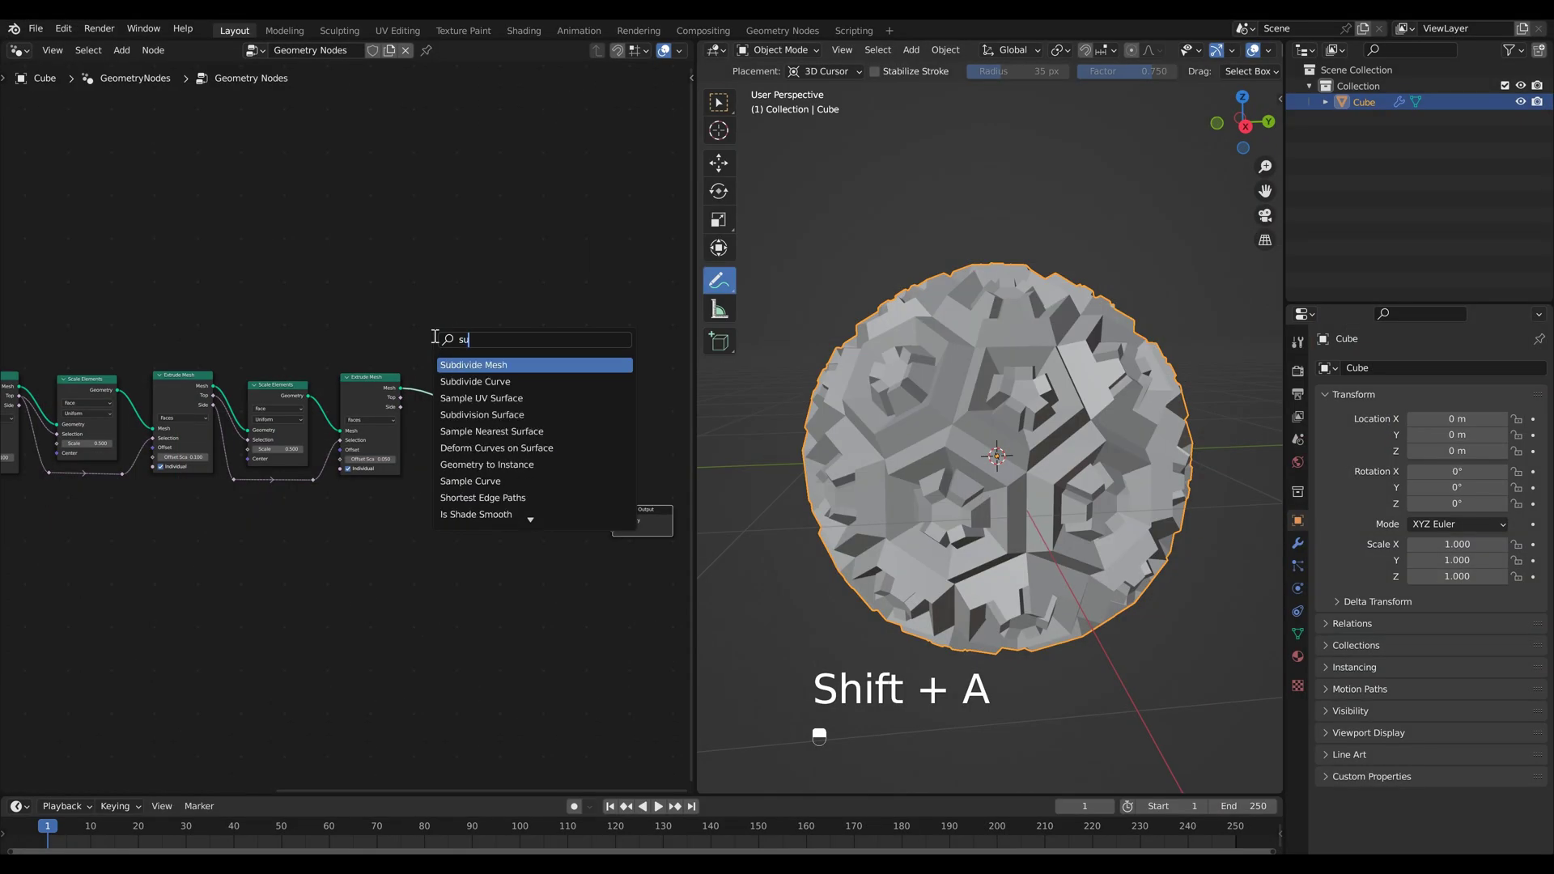
key("Return")
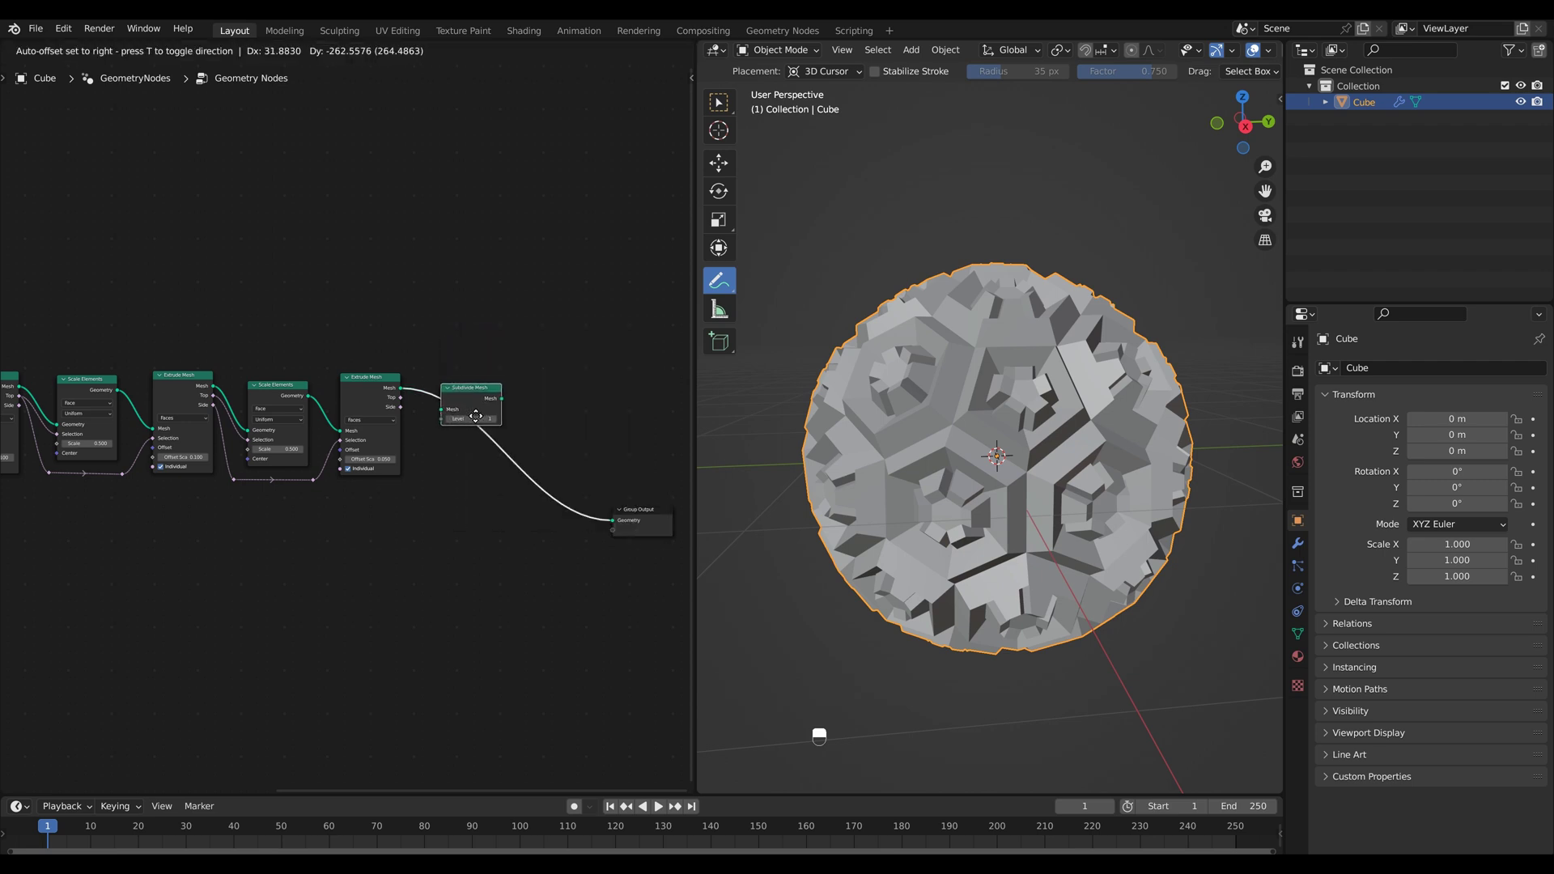
left_click(475, 416)
scroll(648, 425, "up", 3)
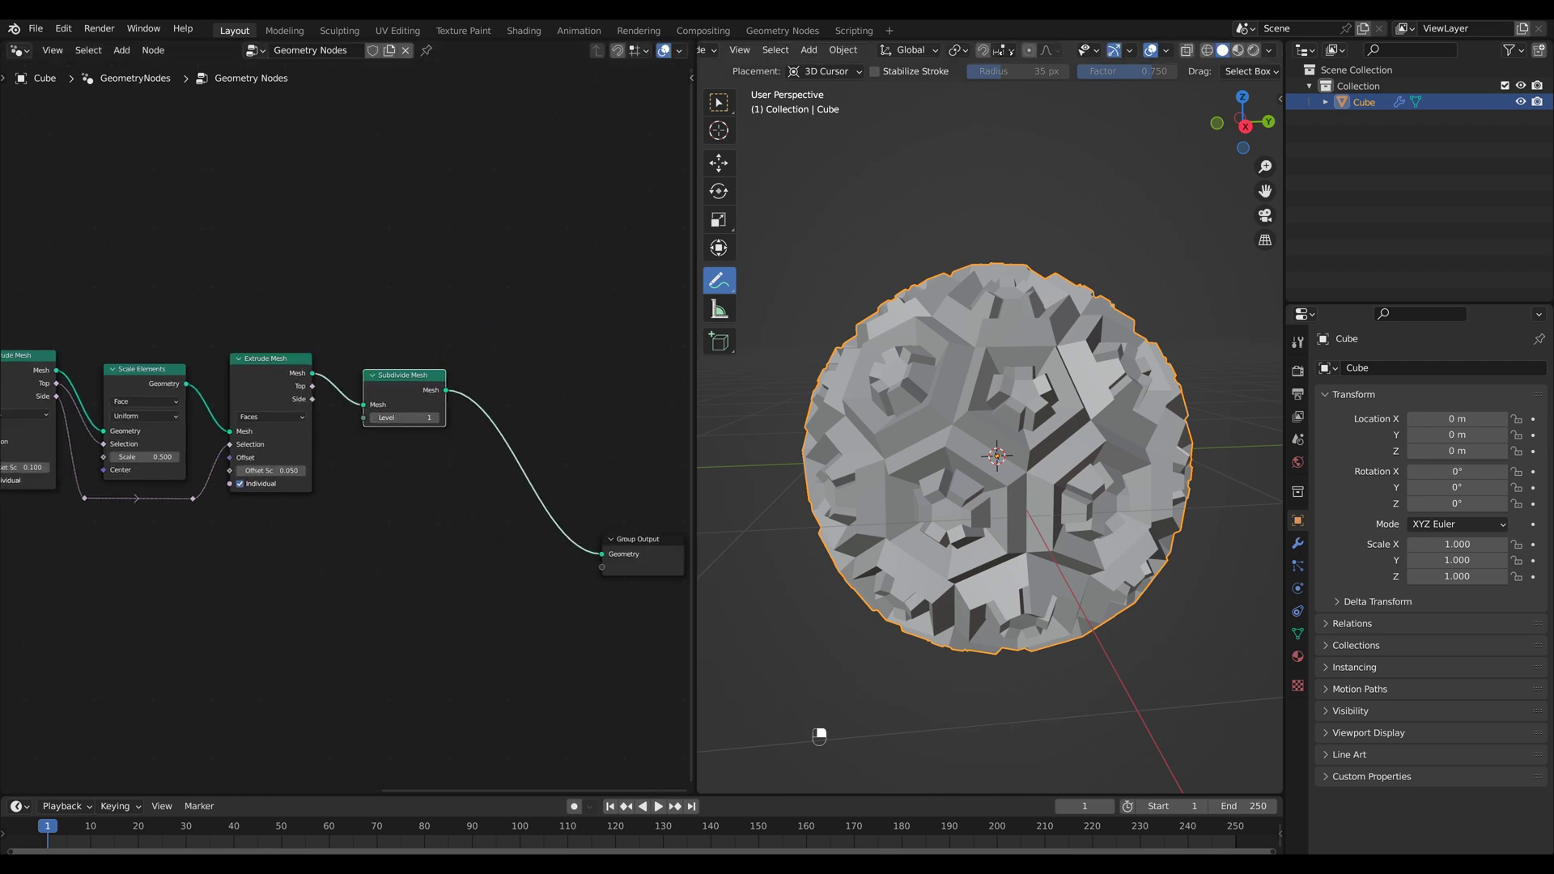
- Compare the mesh in wireframe shading with the Subdivide Mesh node muted and unmuted, then return to solid shading
left_click(1203, 50)
key("m")
key("m")
key("m")
key("m")
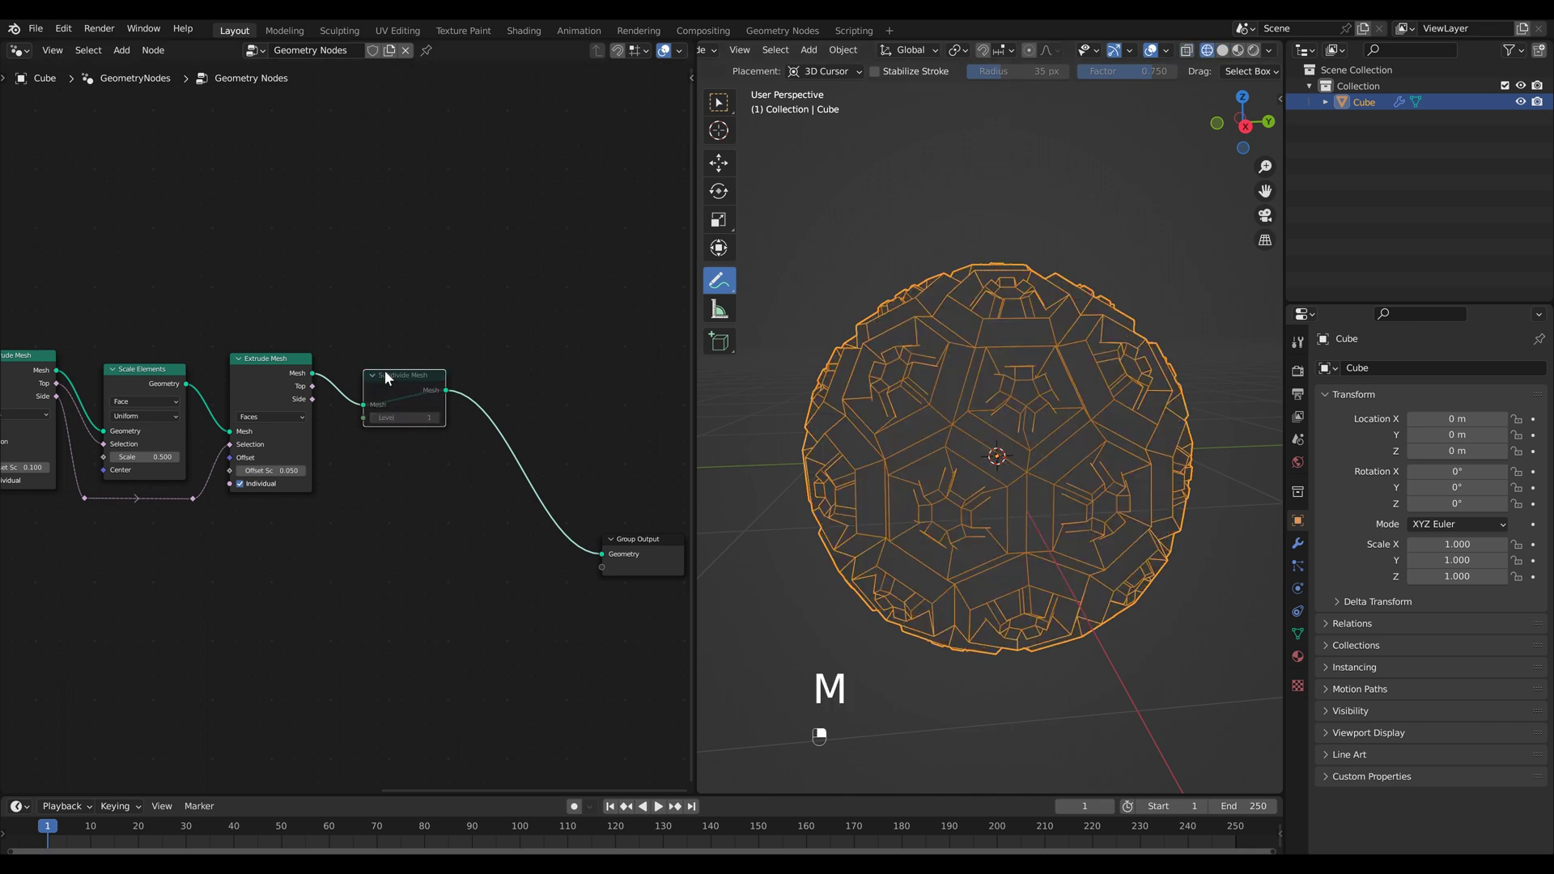
key("m")
key("m")
key("m")
left_click(1222, 50)
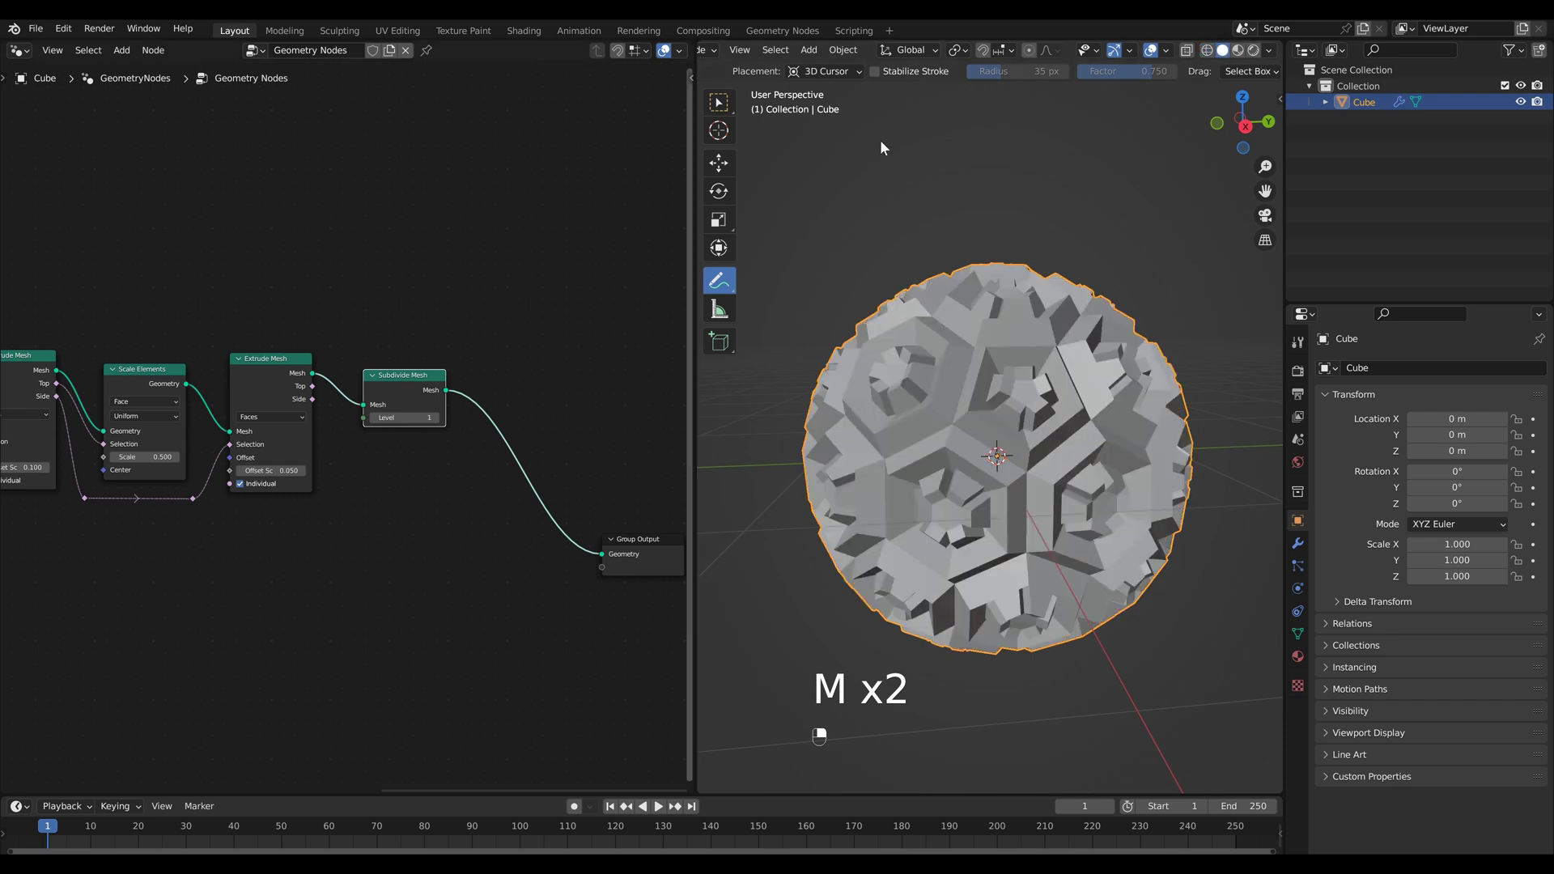
- Add a Subdivision Surface node between Subdivide Mesh and Group Output
key("shift+a")
left_click(532, 319)
left_click(502, 447)
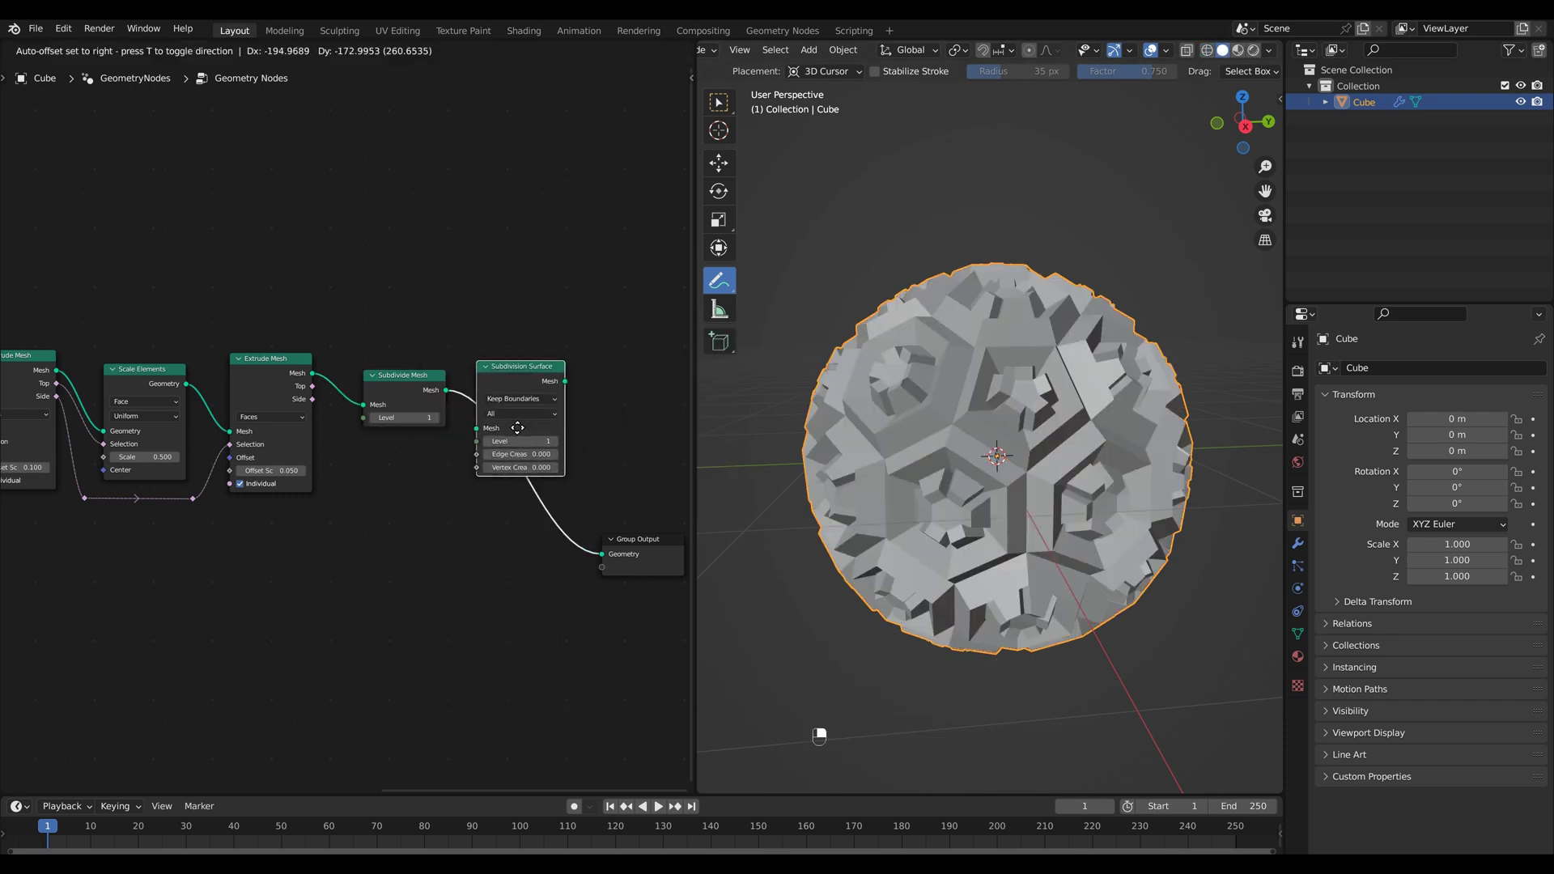
left_click(571, 441)
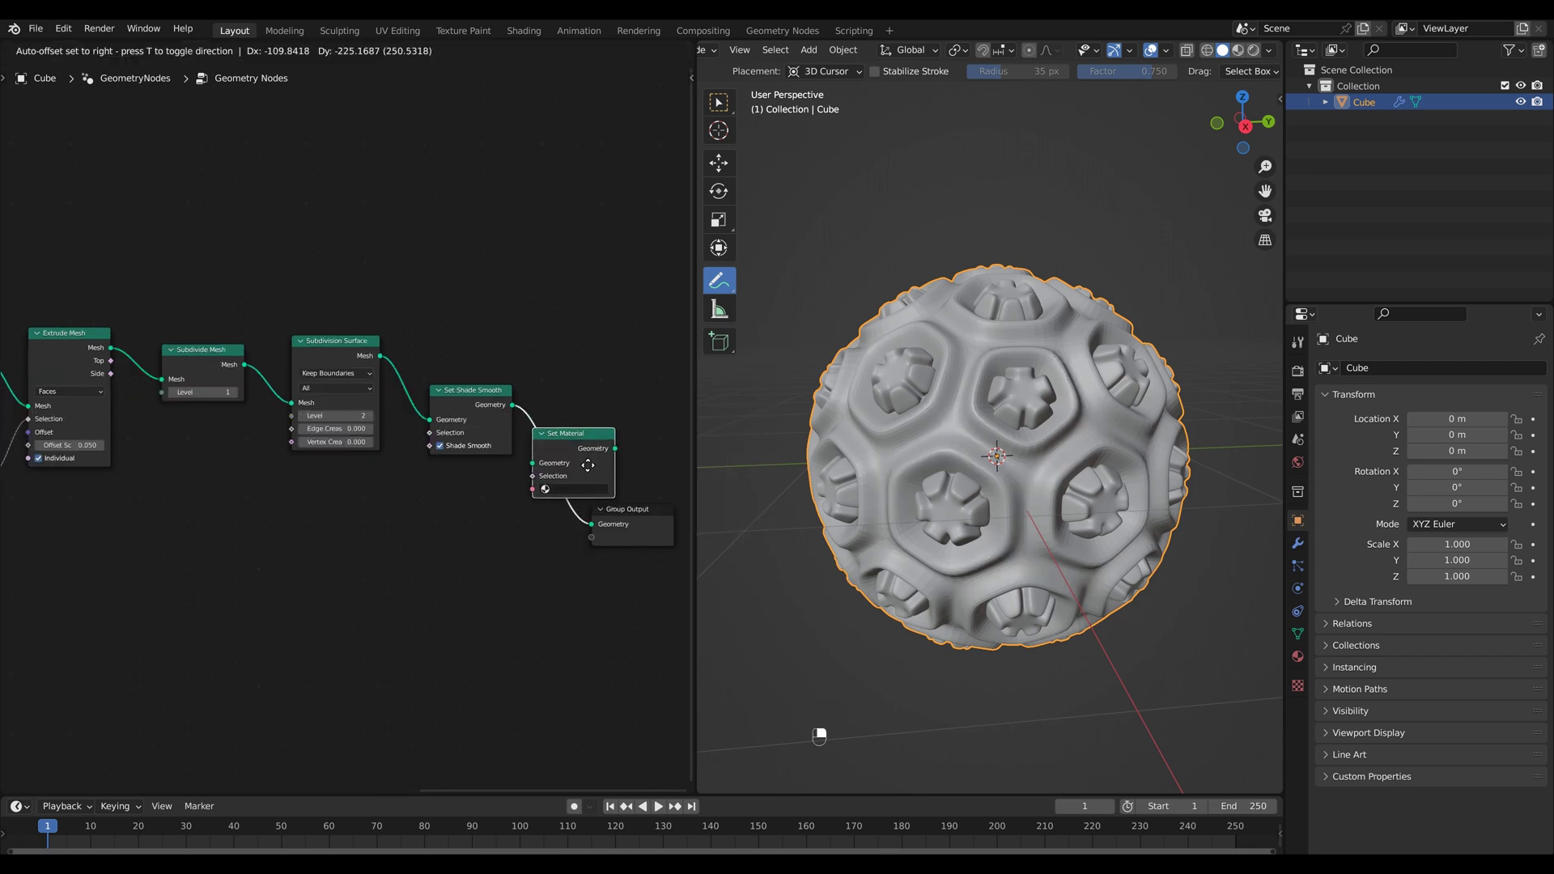
- Insert a Set Material node after Set Shade Smooth and a Join Geometry node between Set Material and Group Output
left_click(595, 460)
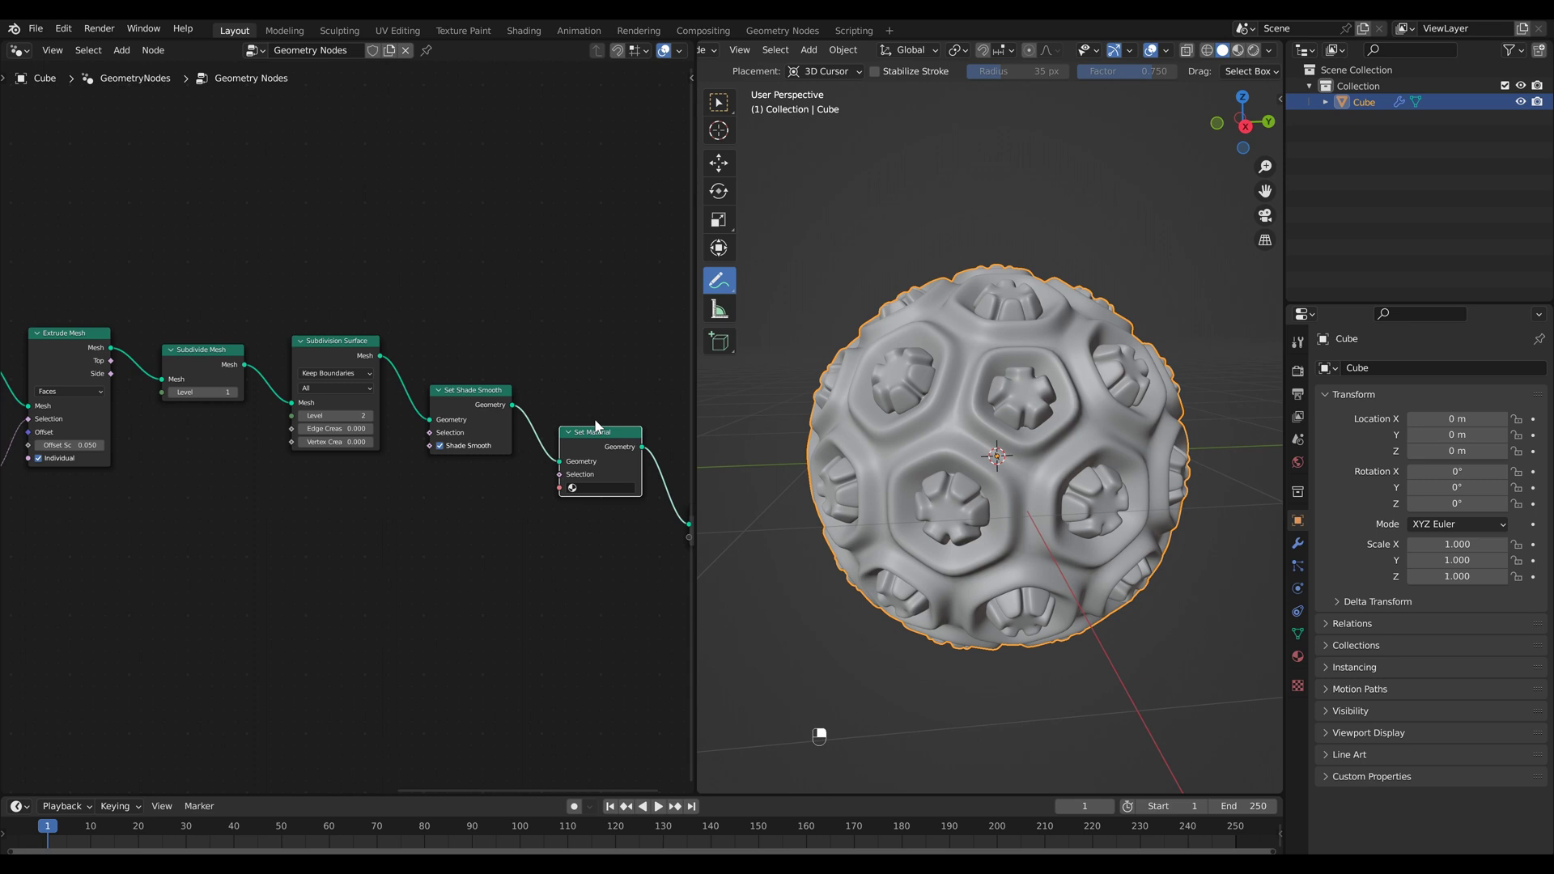
scroll(591, 502, "down", 5)
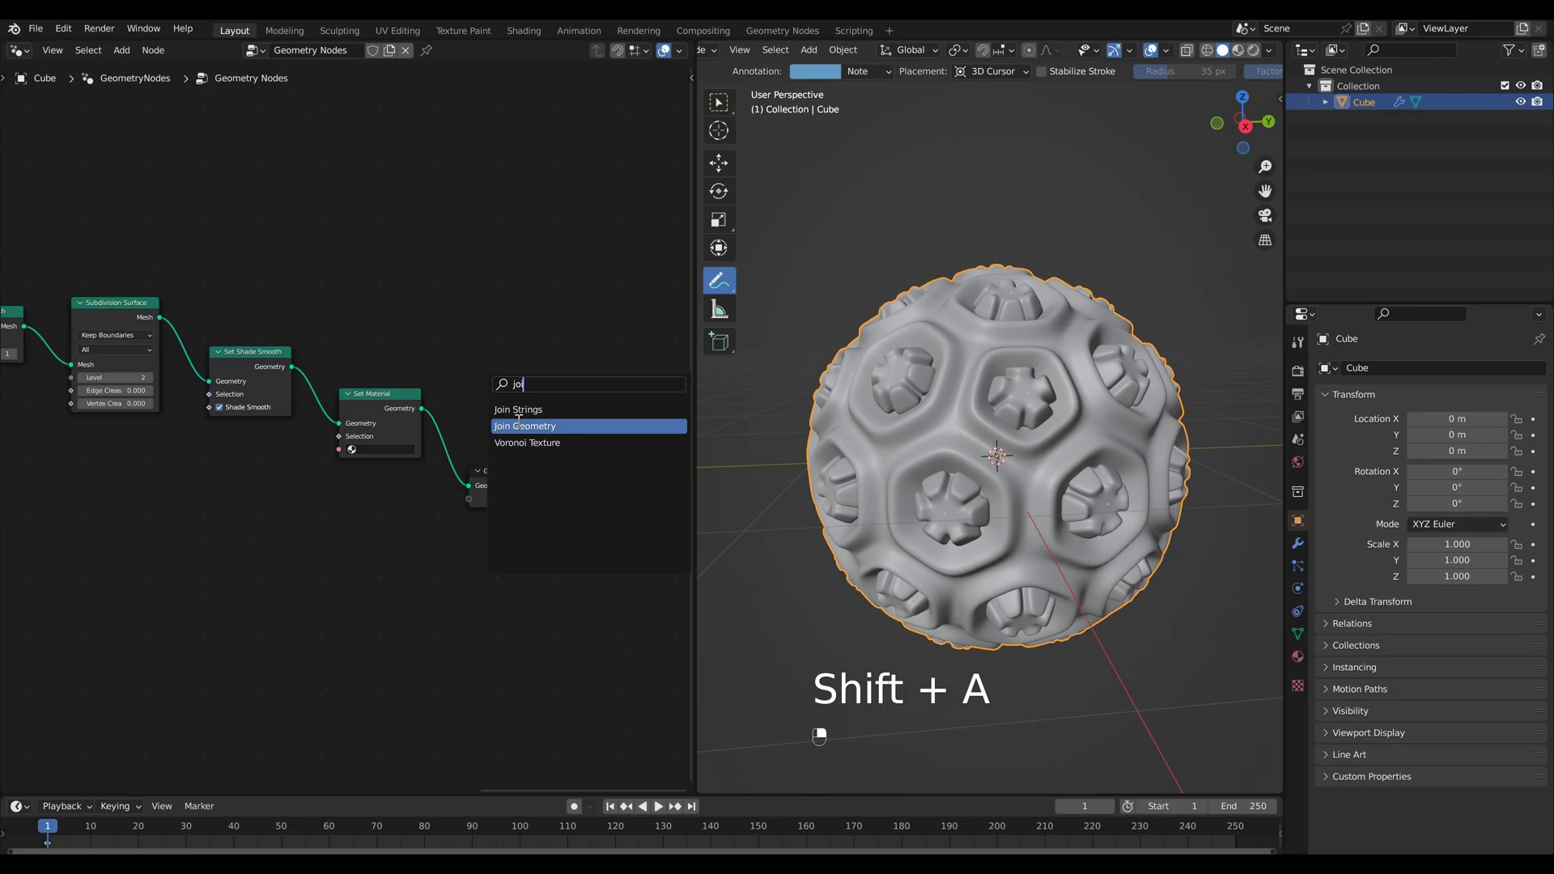
left_click(526, 426)
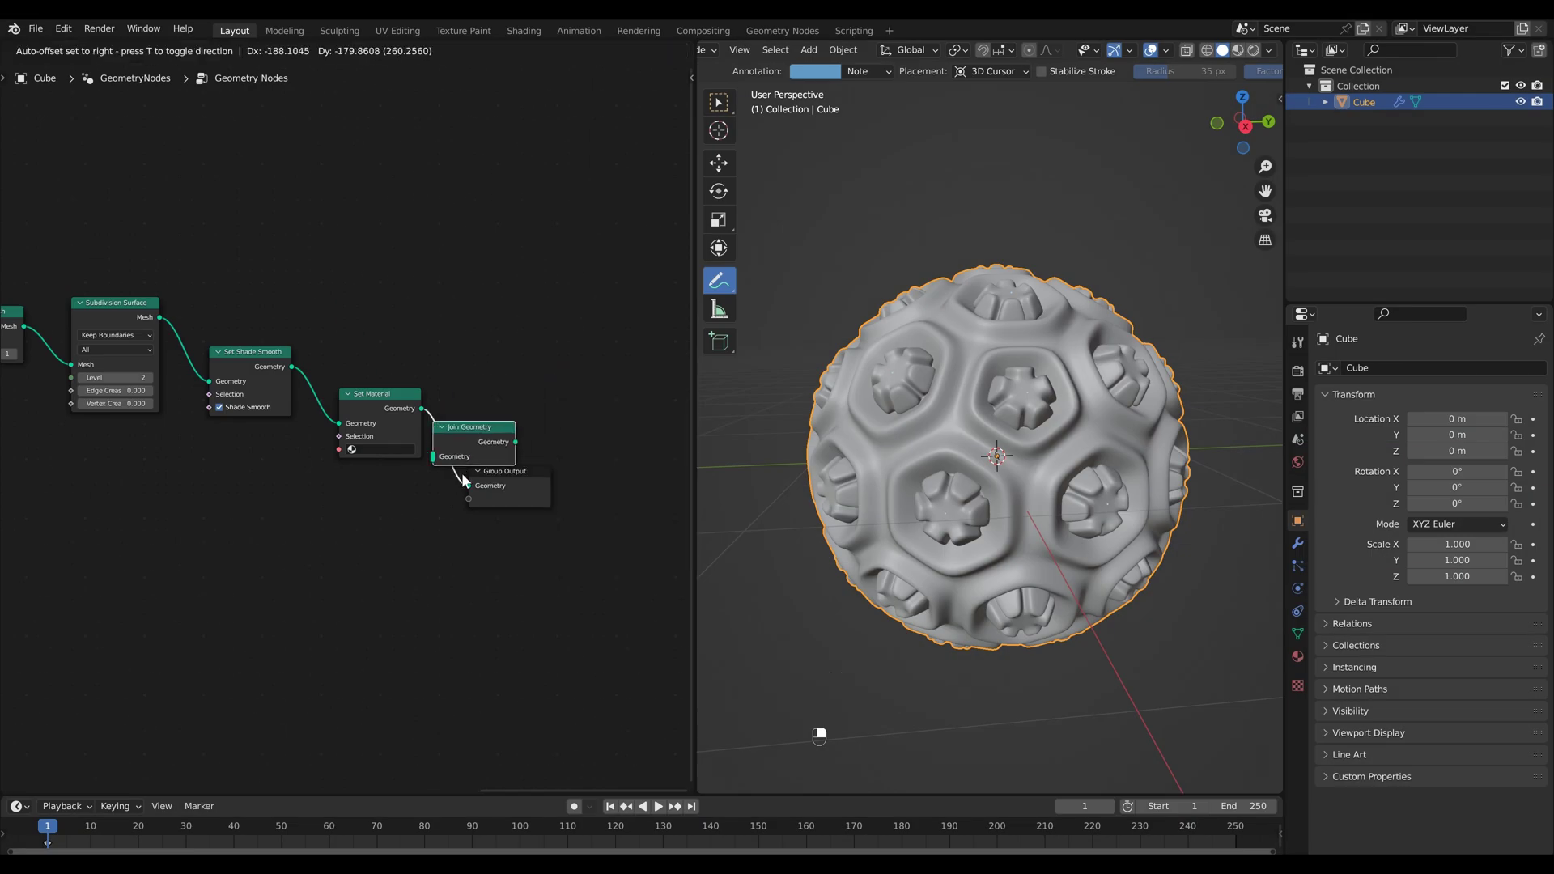
left_click(463, 473)
left_click_drag(517, 439, 525, 472)
scroll(260, 533, "down", 5)
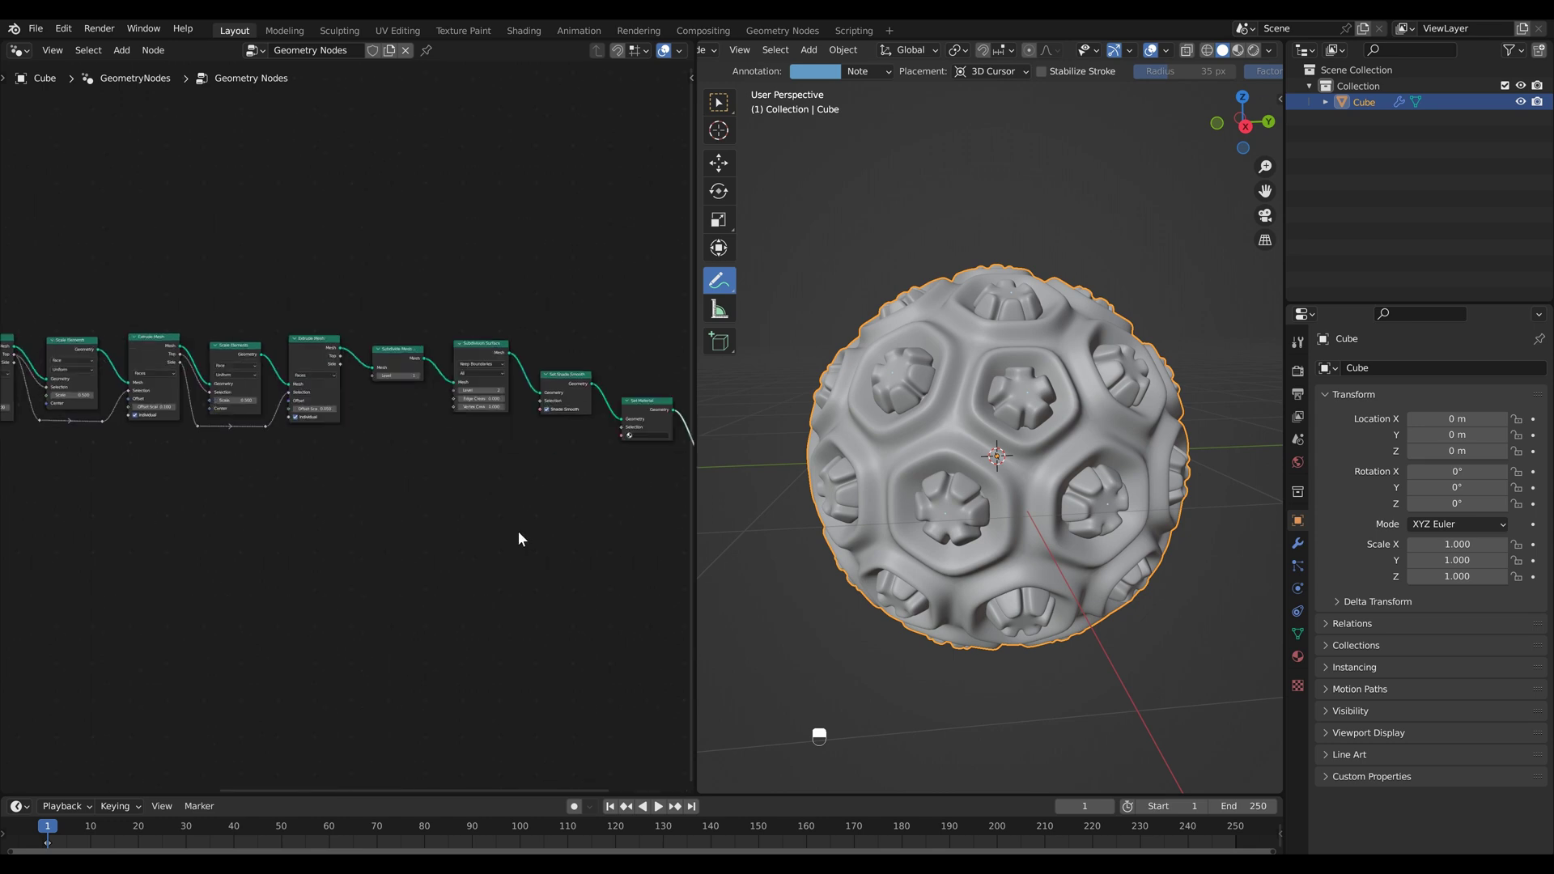
- Add an Instance on Points node in the empty area below the node chain
key("shift+a")
type("instan")
key("Down")
key("Down")
key("Down")
key("Down")
key("Down")
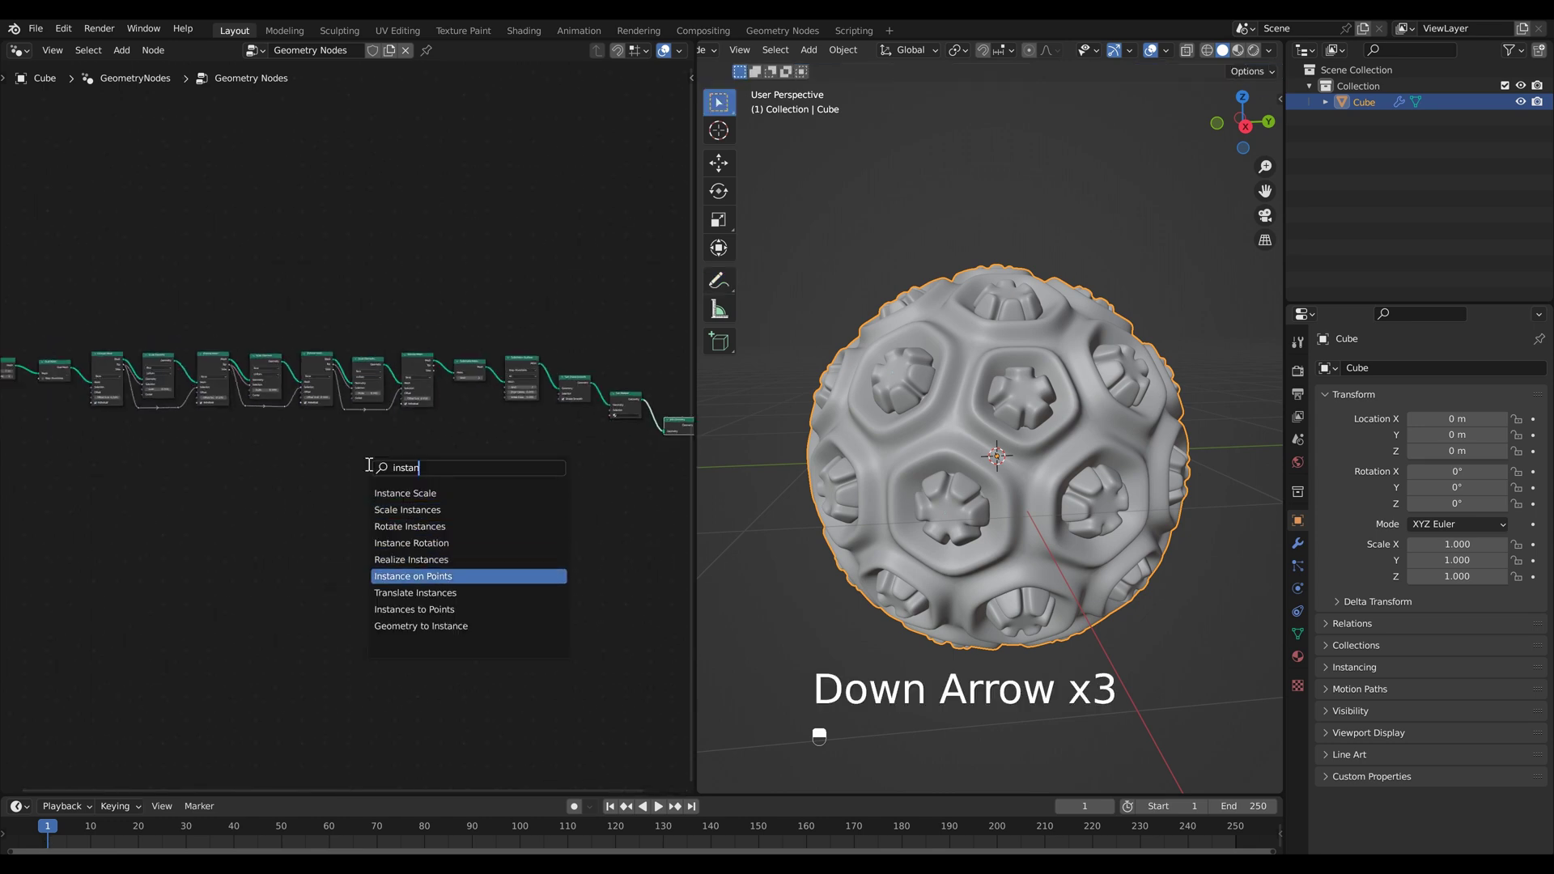
key("Return")
left_click(229, 483)
scroll(123, 504, "up", 4)
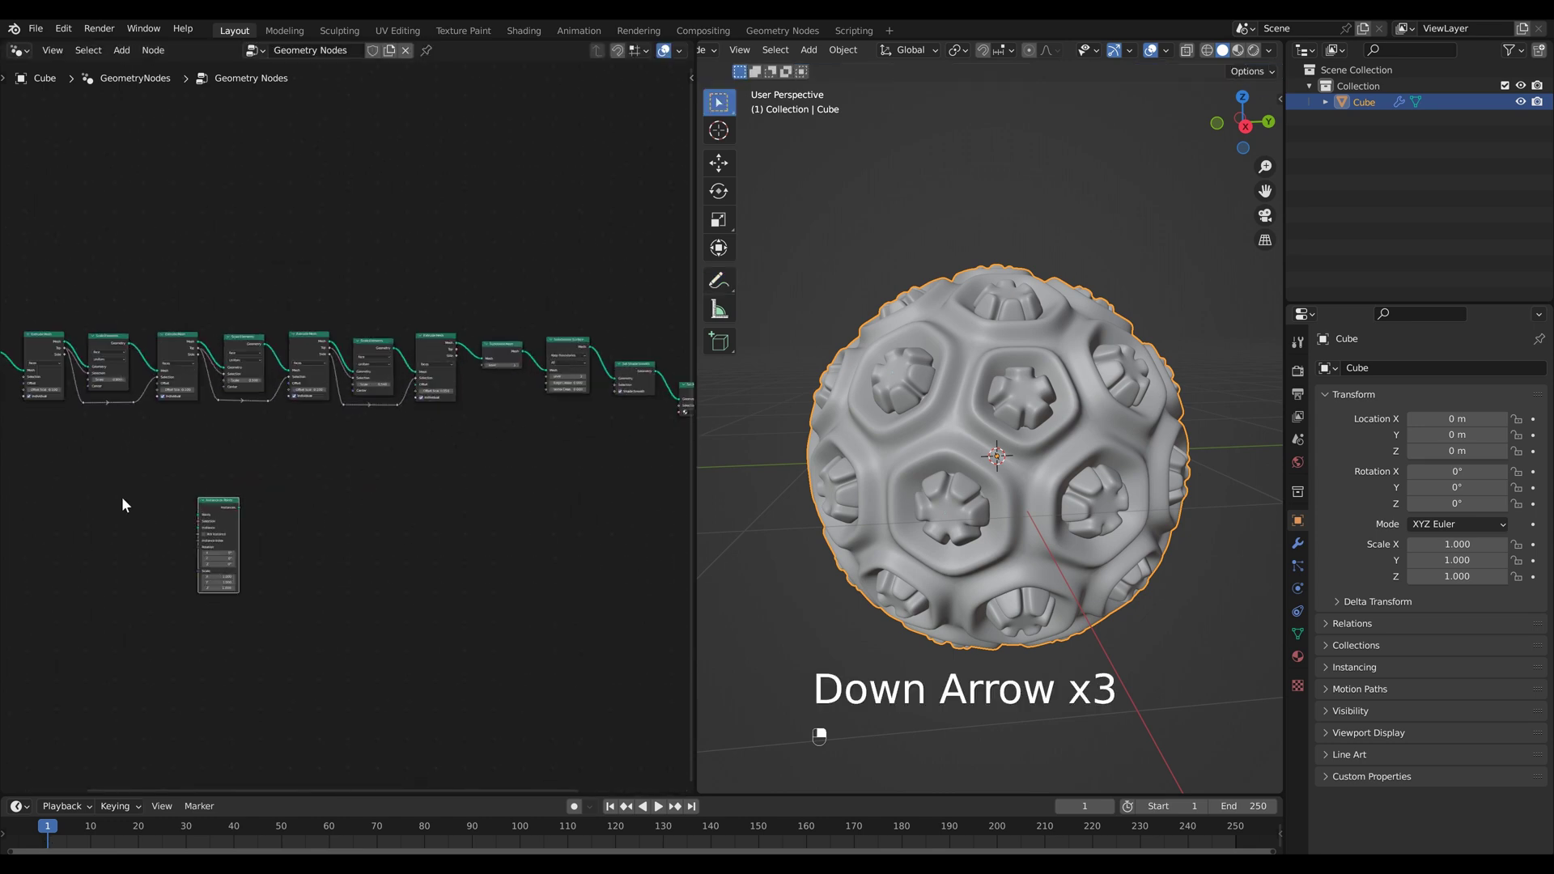
- Link the Dual Mesh output to Instance on Points' Points input and its Instances output to the Join Geometry node
middle_click_drag(168, 490, 354, 490)
left_click(153, 356)
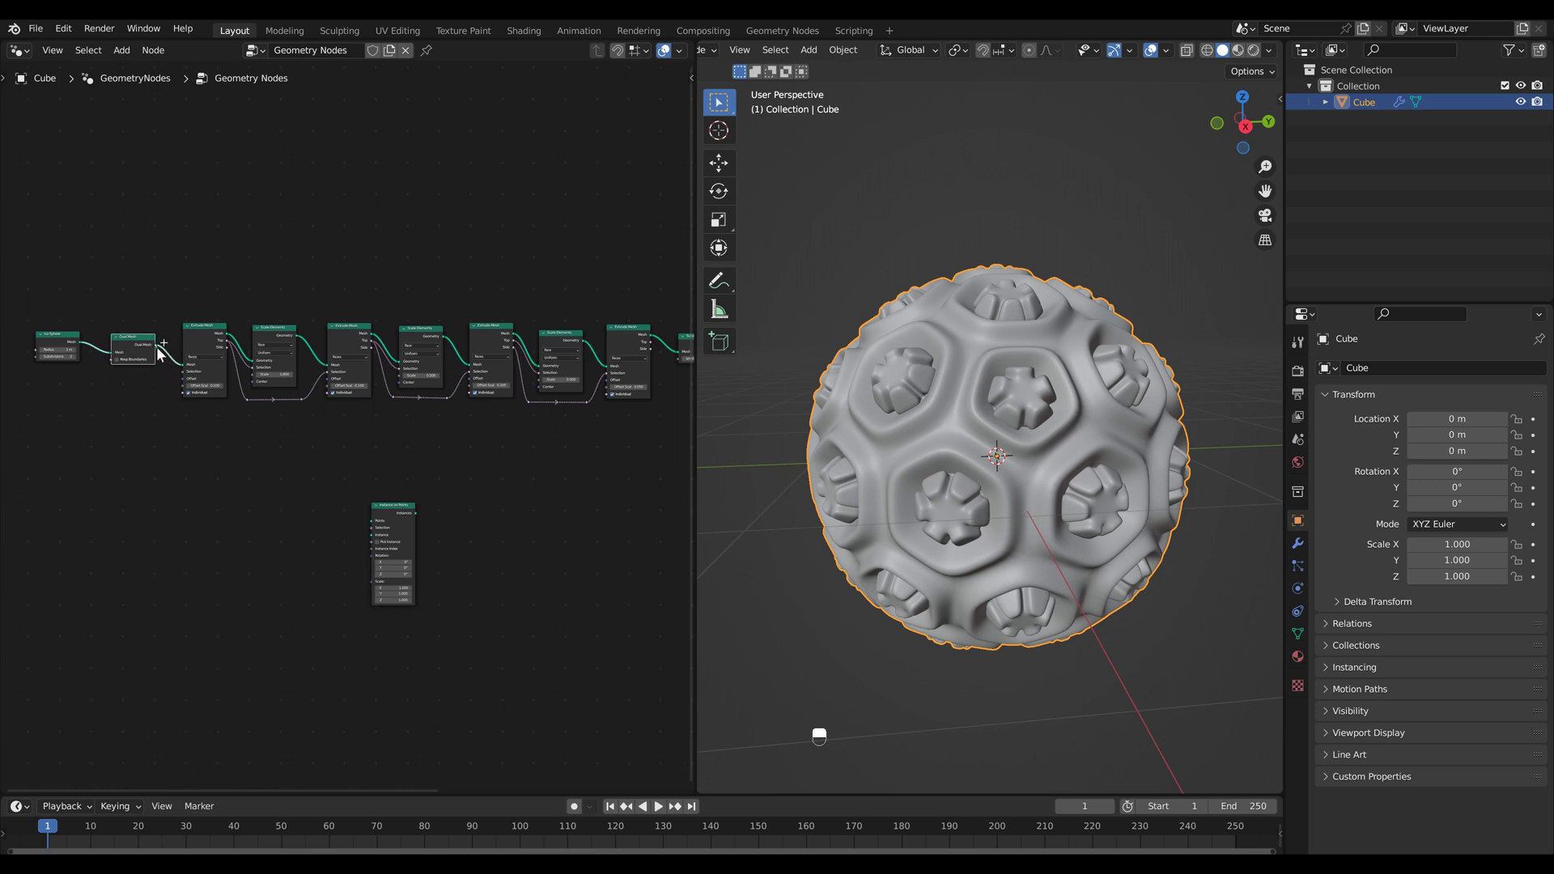
left_click_drag(181, 395, 193, 552)
scroll(362, 518, "up", 2)
scroll(192, 552, "down", 4)
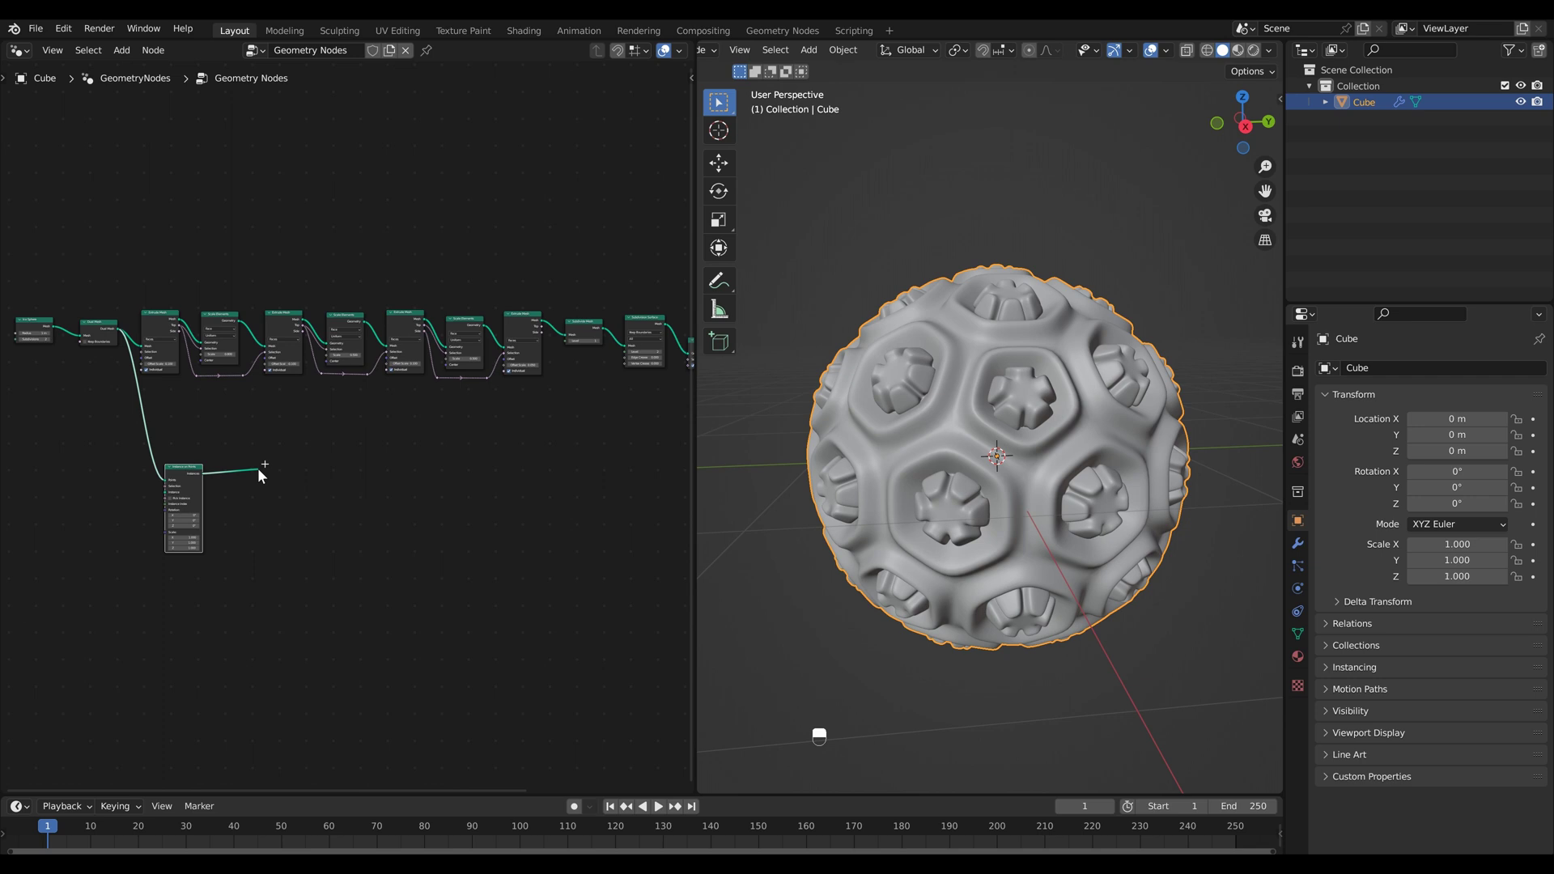
left_click_drag(258, 468, 610, 404)
middle_click_drag(610, 485, 245, 502)
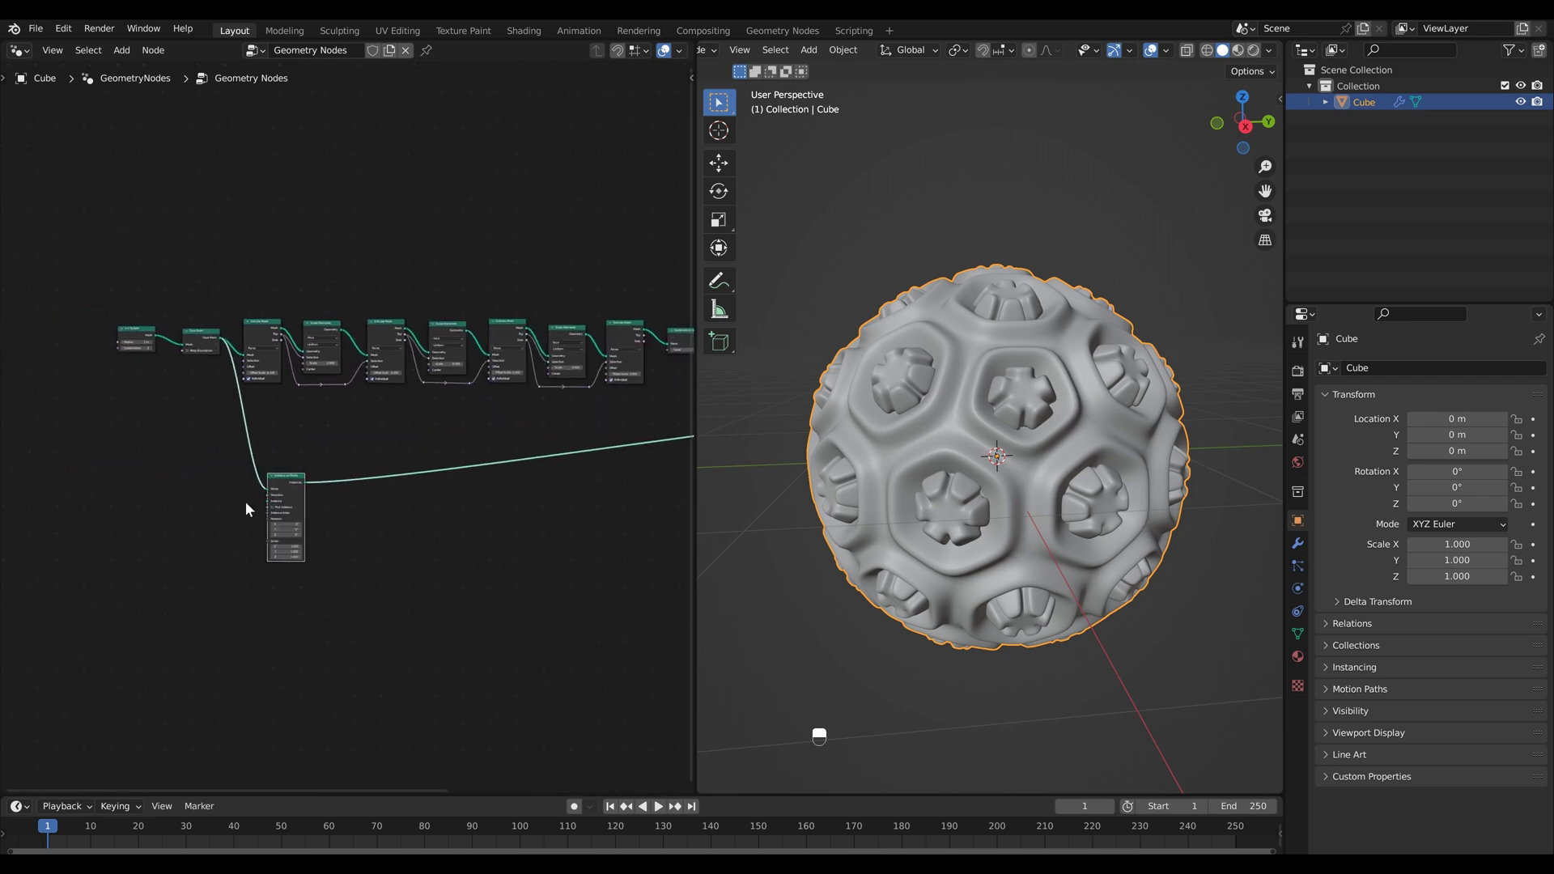
- Add an Ico Sphere node beside Instance on Points and link its Mesh output to the Instance input
scroll(245, 508, "up", 3)
key("shift+a")
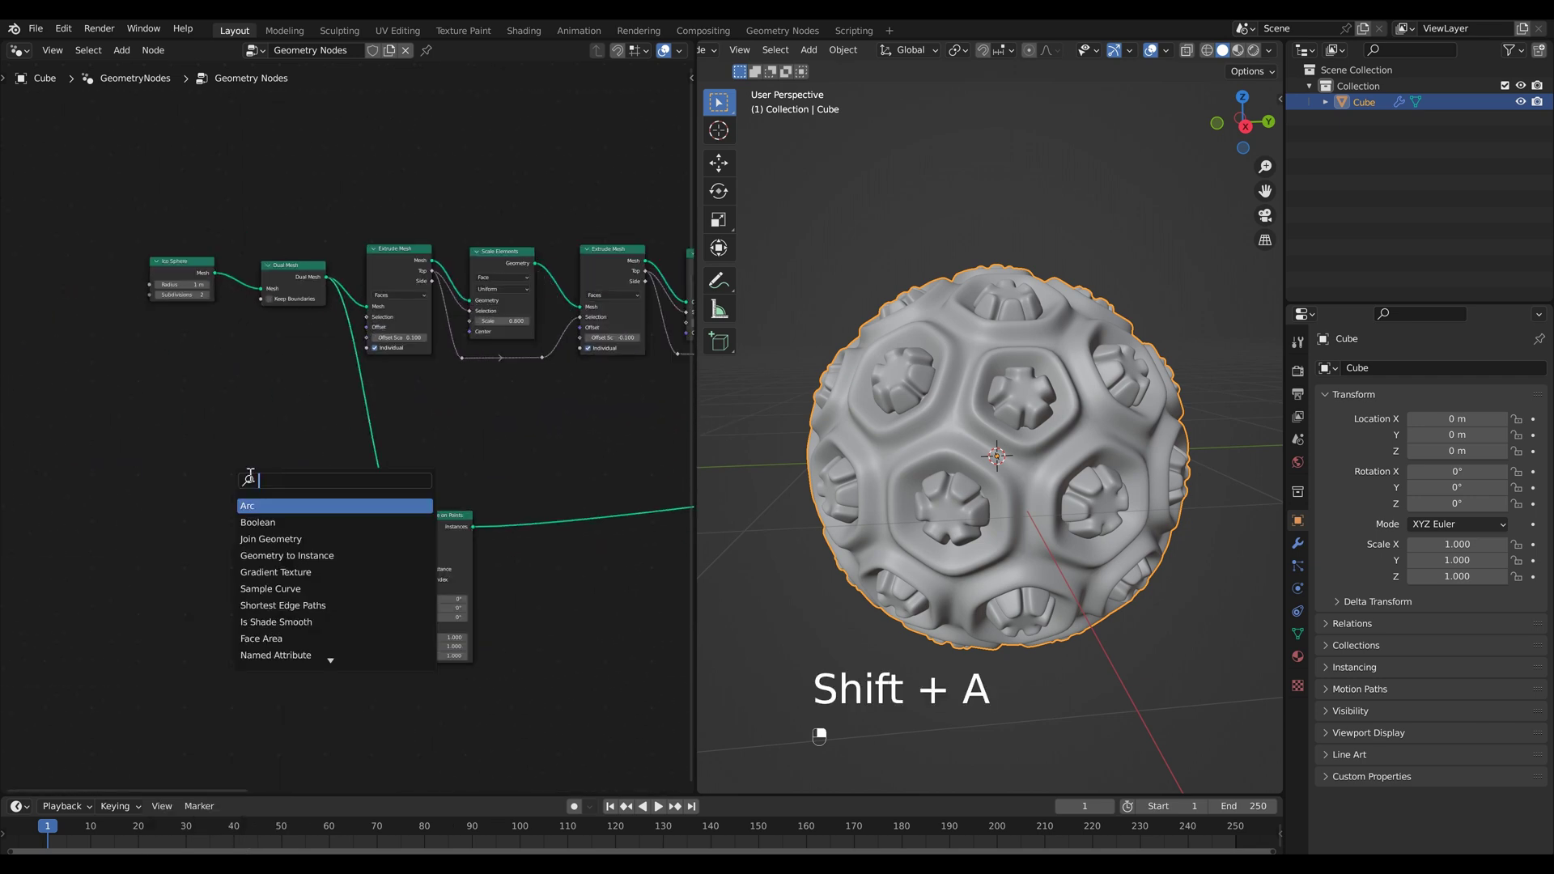
type("ico")
key("Return")
left_click(308, 595)
scroll(364, 619, "up", 3)
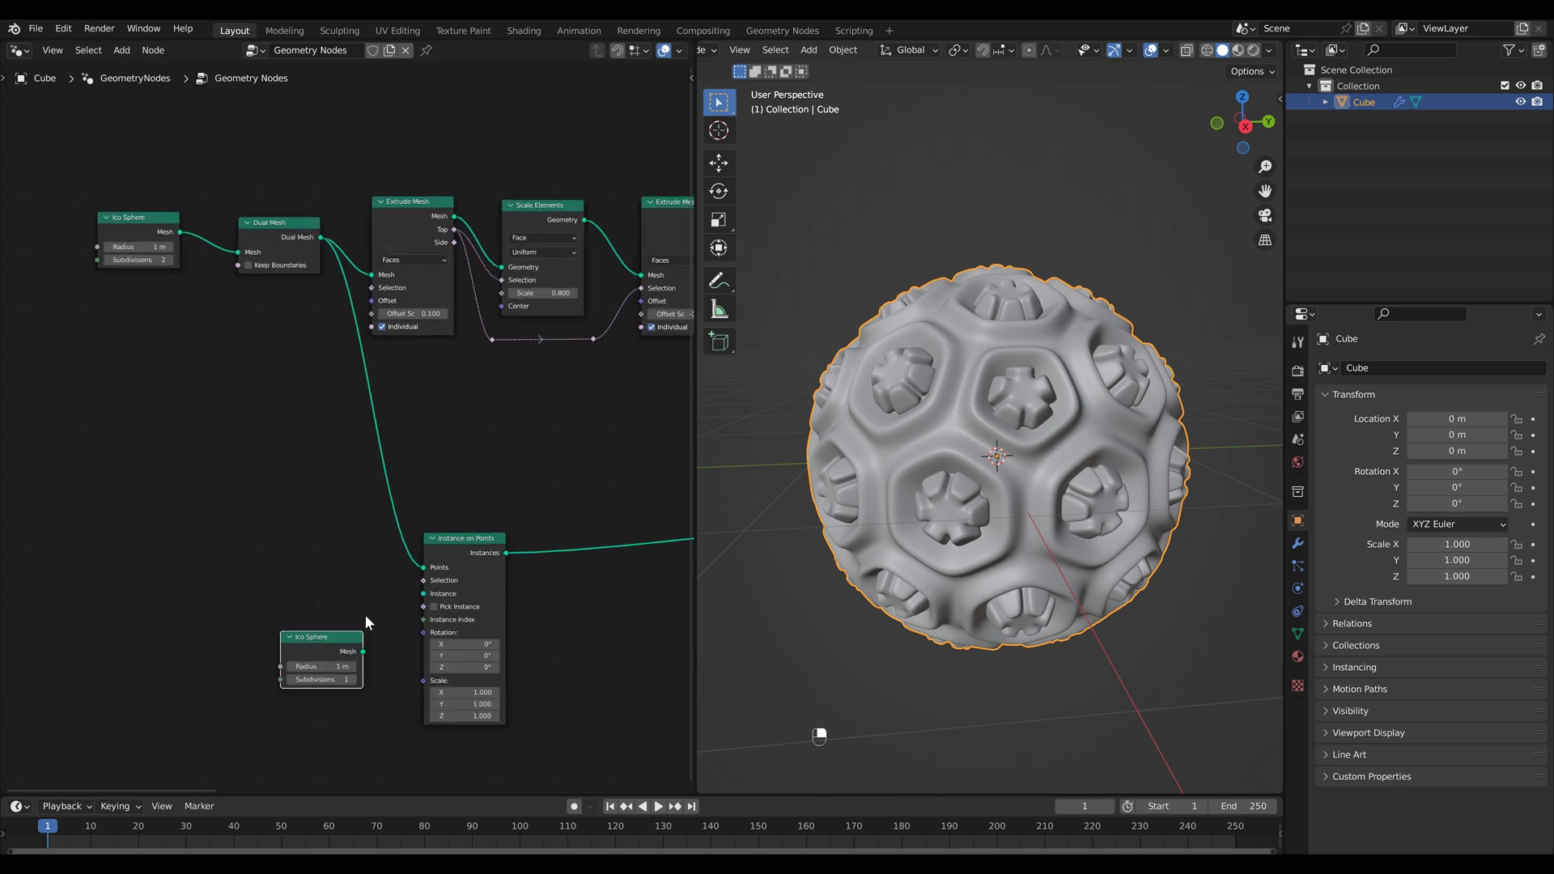
left_click_drag(363, 651, 424, 594)
- Set the instanced Ico Sphere's radius to 0.02 m and nudge its node slightly upward
left_click(320, 666)
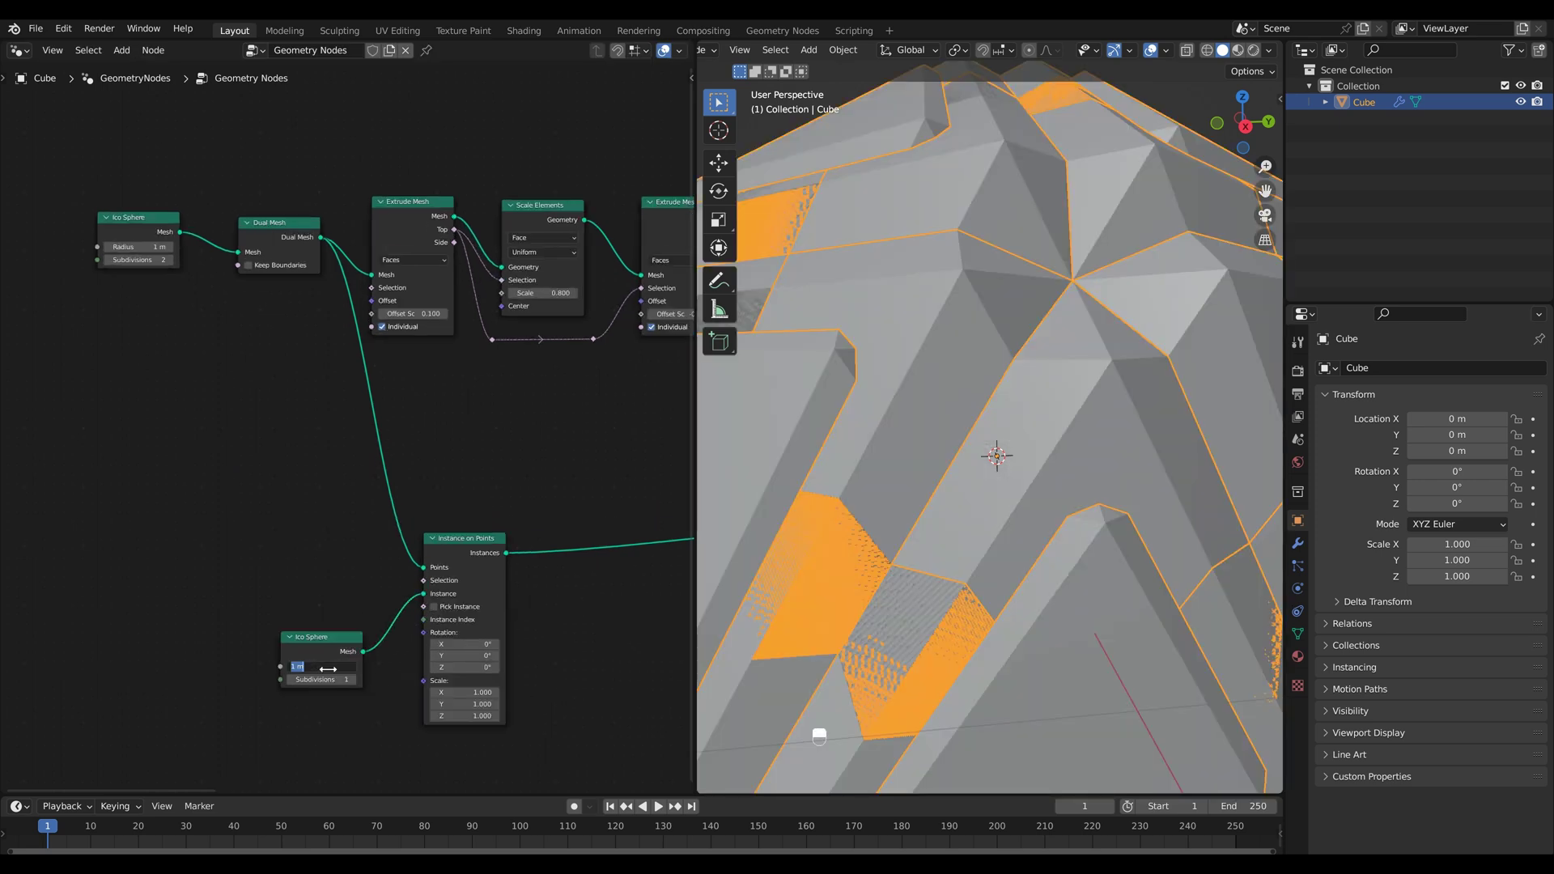
type("0.02")
key("Return")
left_click_drag(299, 656, 296, 638)
scroll(971, 359, "up", 2)
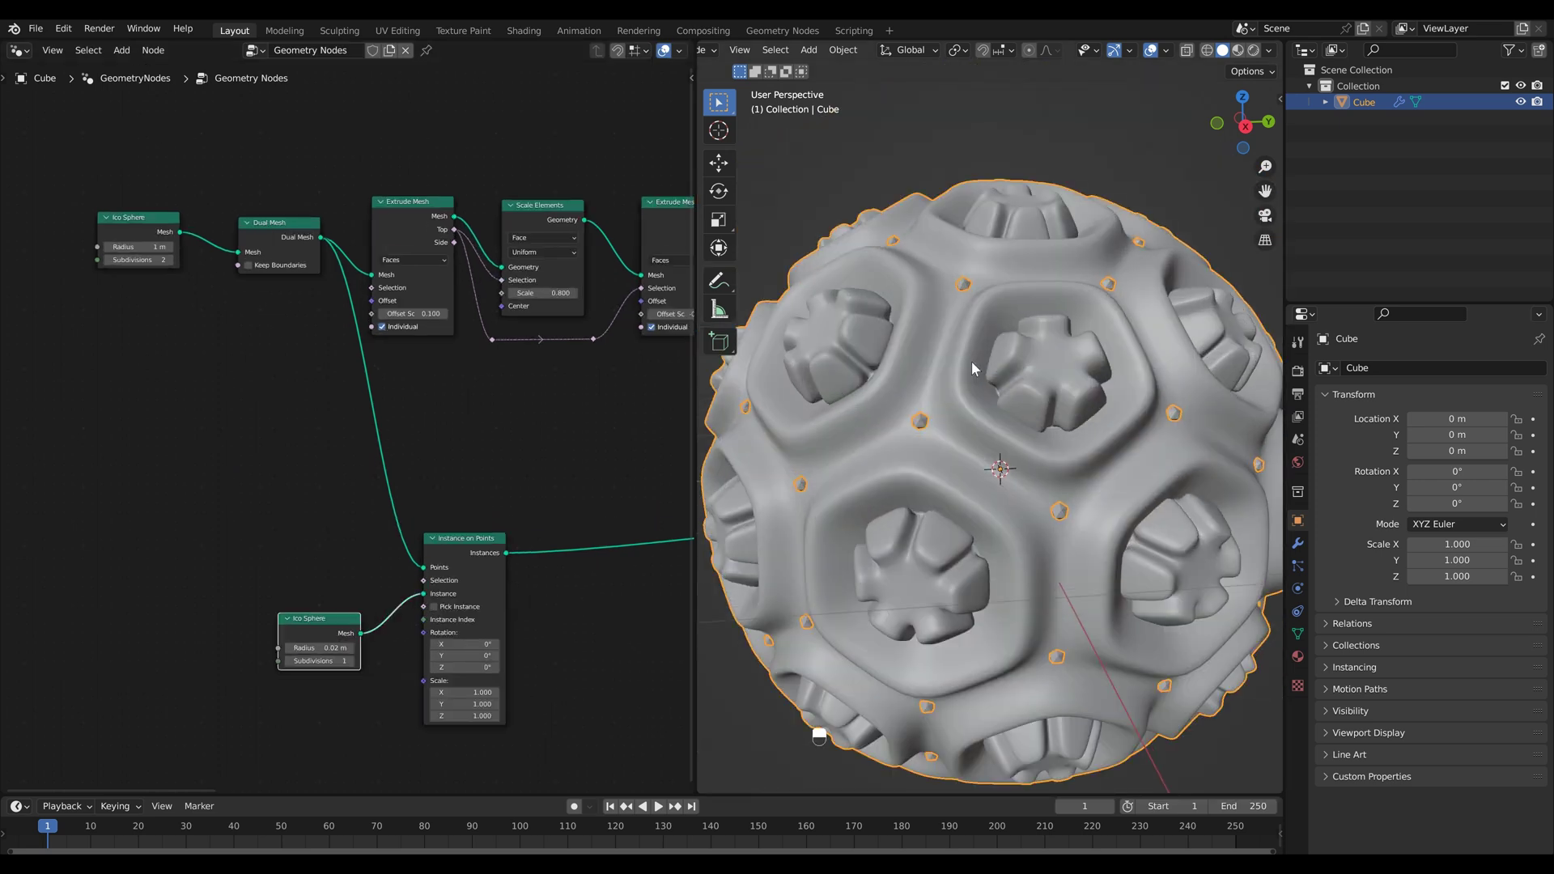
scroll(966, 359, "down", 2)
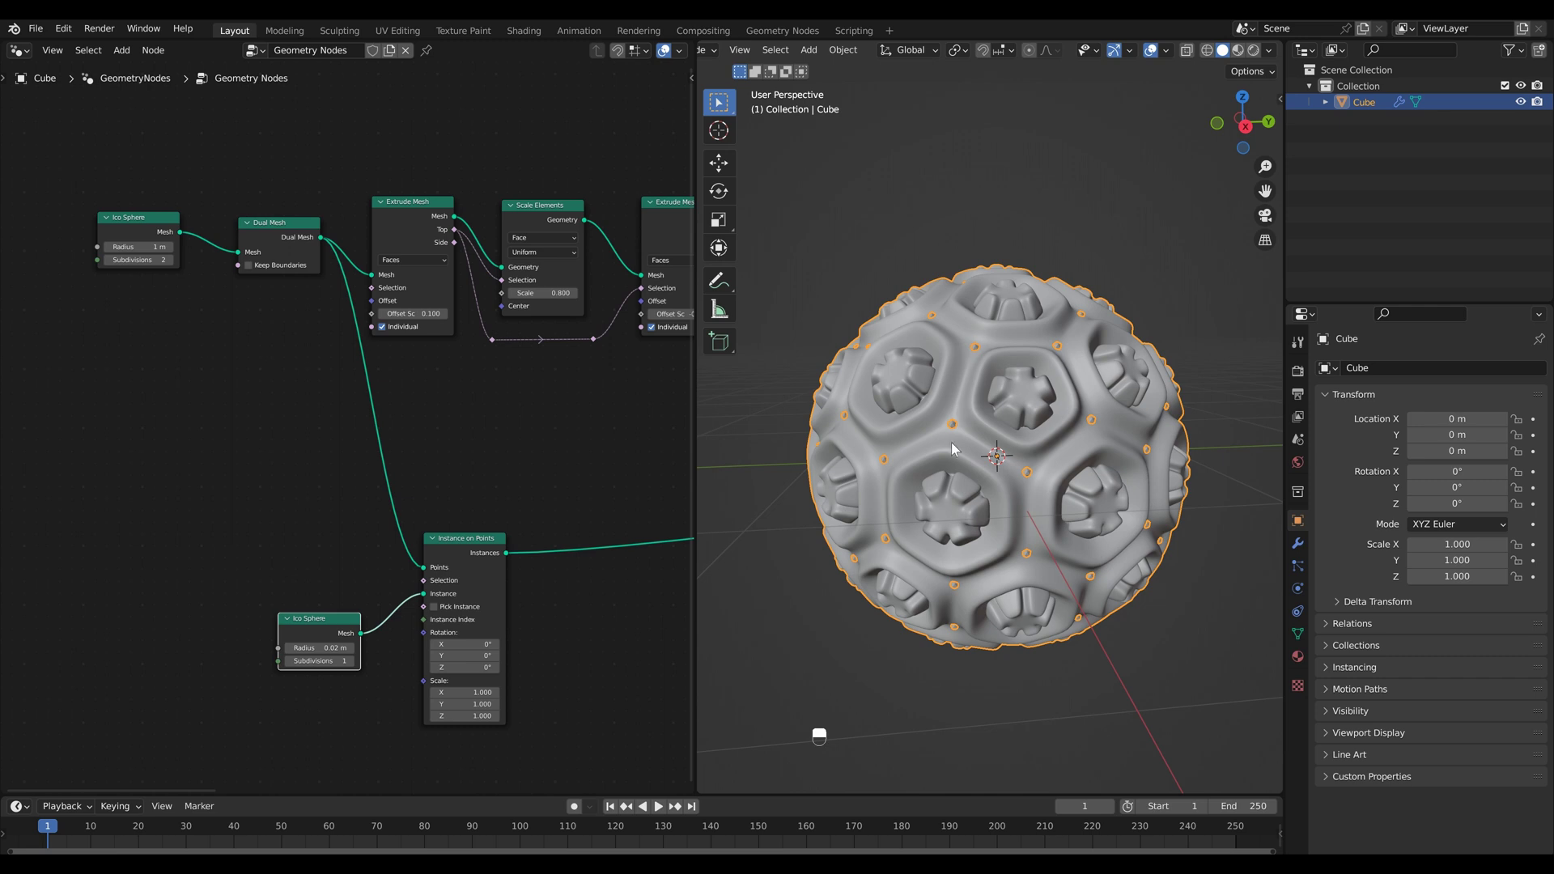
- Mute the main-chain nodes from the first Extrude Mesh through Set Shade Smooth and inspect the bare dual mesh
middle_click_drag(510, 422, 482, 427)
key("m")
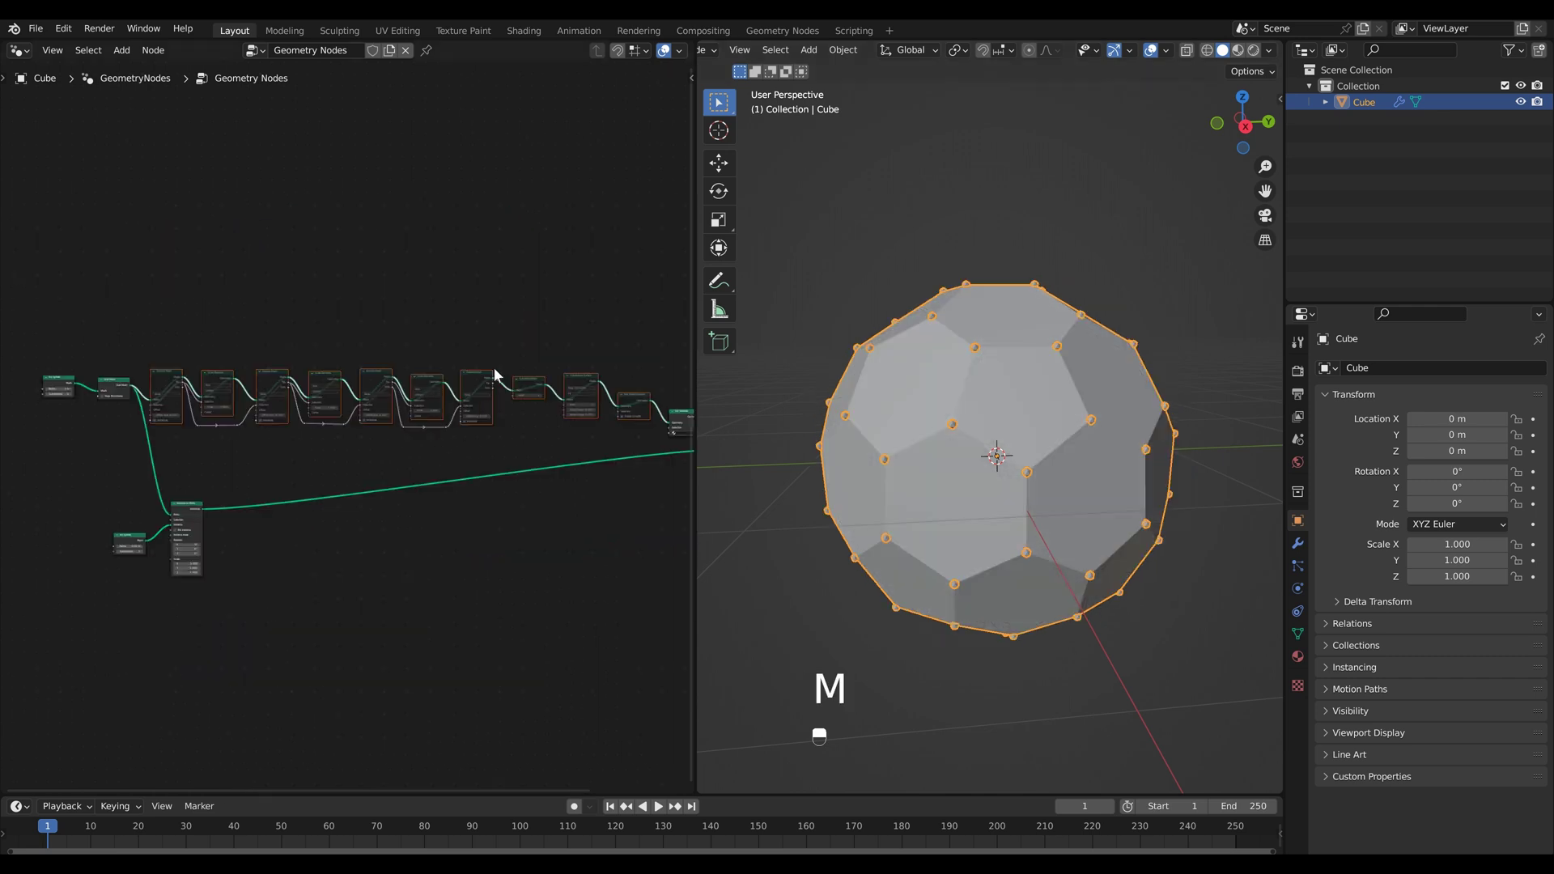
scroll(280, 400, "up", 9)
middle_click_drag(280, 437, 358, 417)
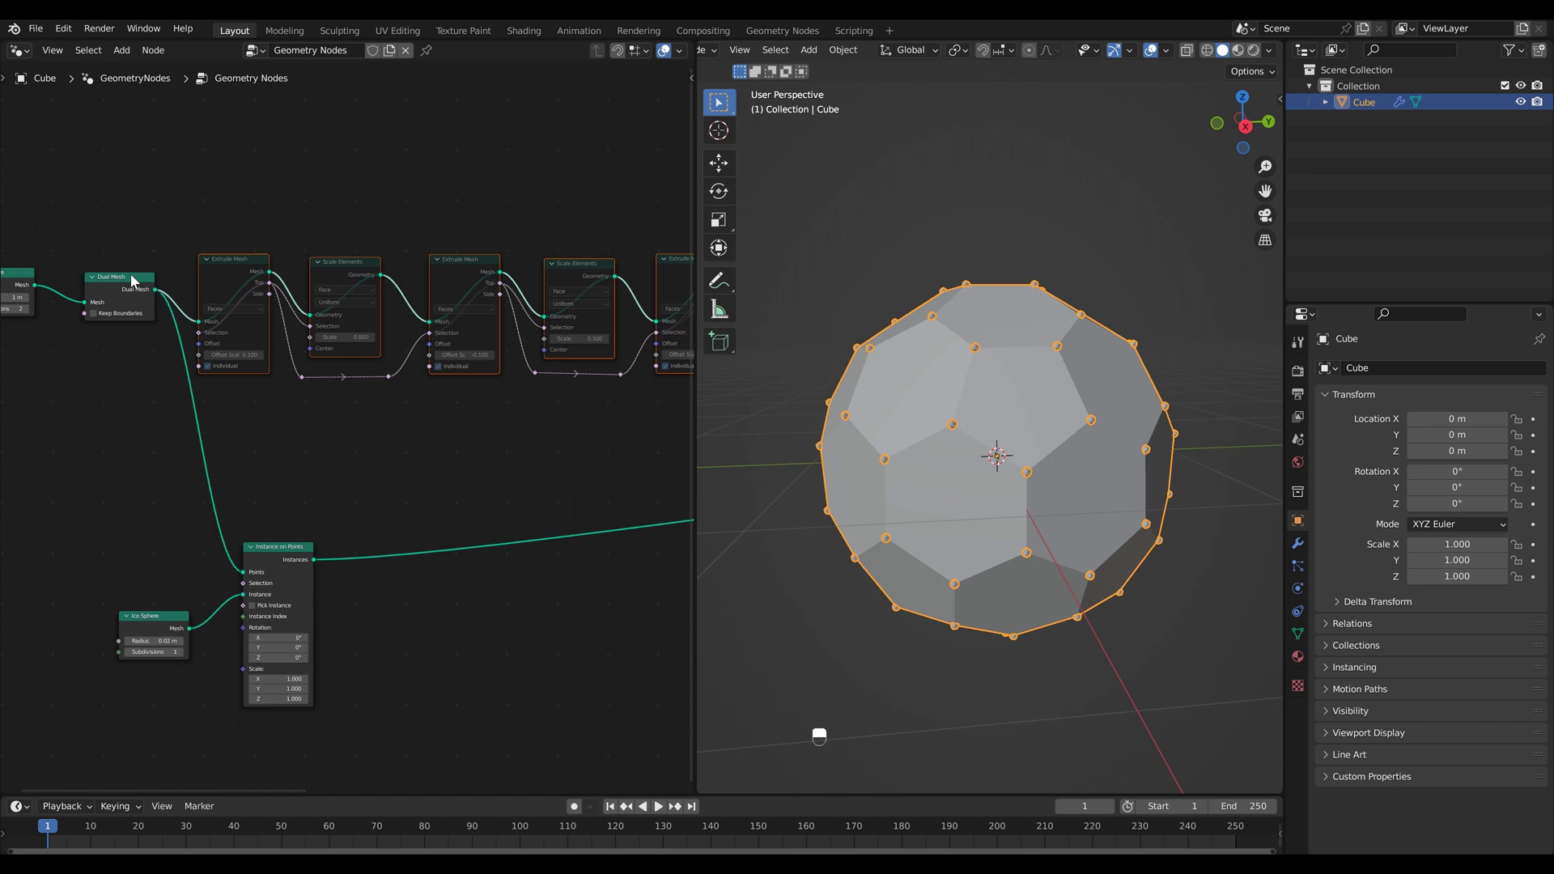
middle_click_drag(110, 247, 175, 248)
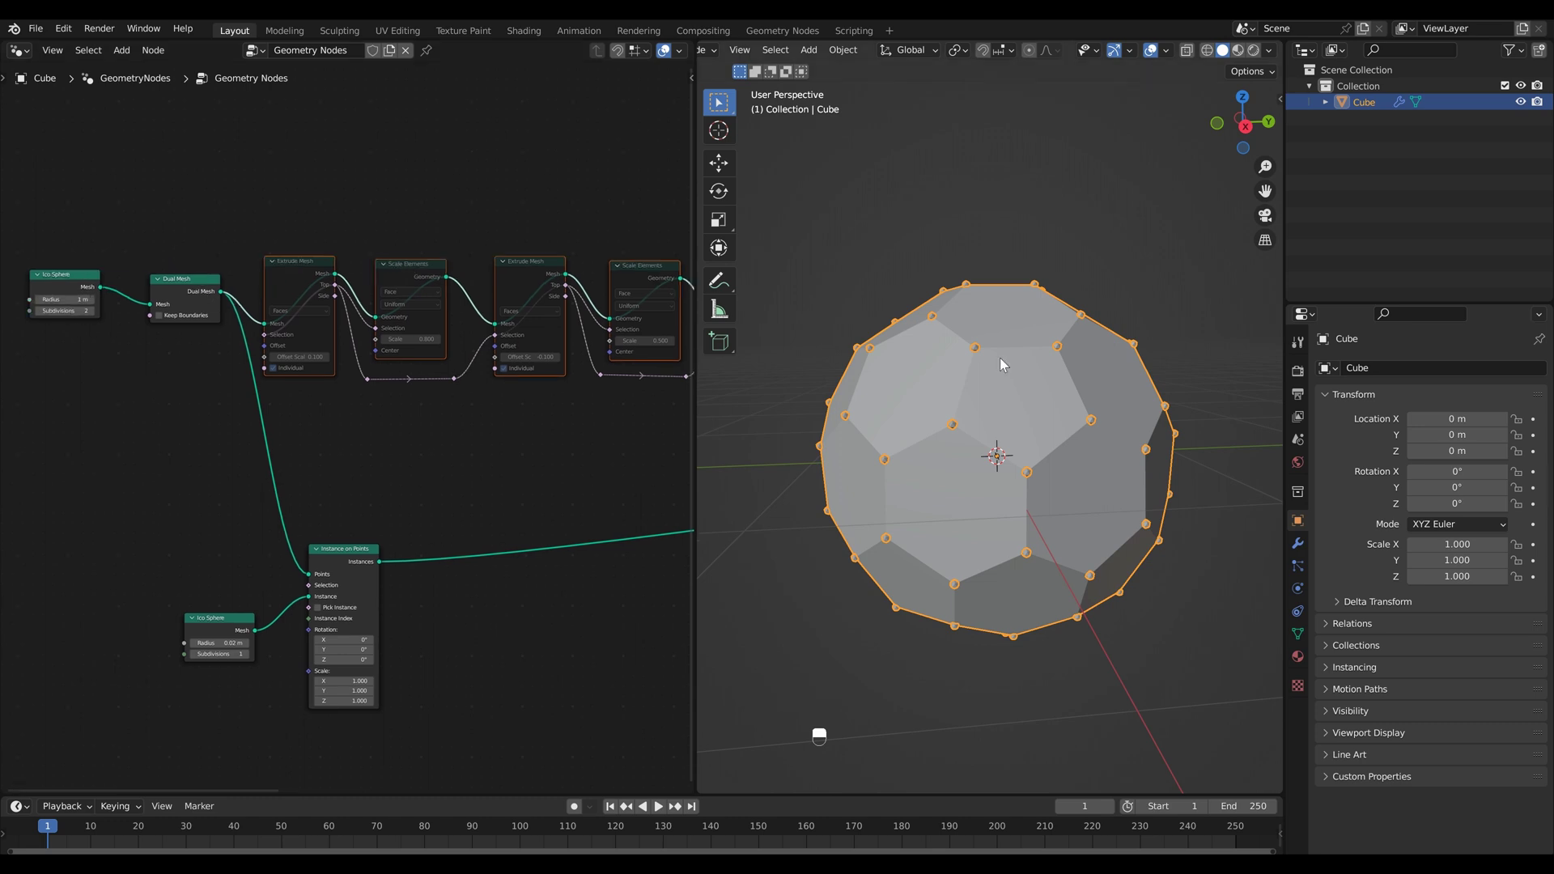
scroll(975, 374, "up", 1)
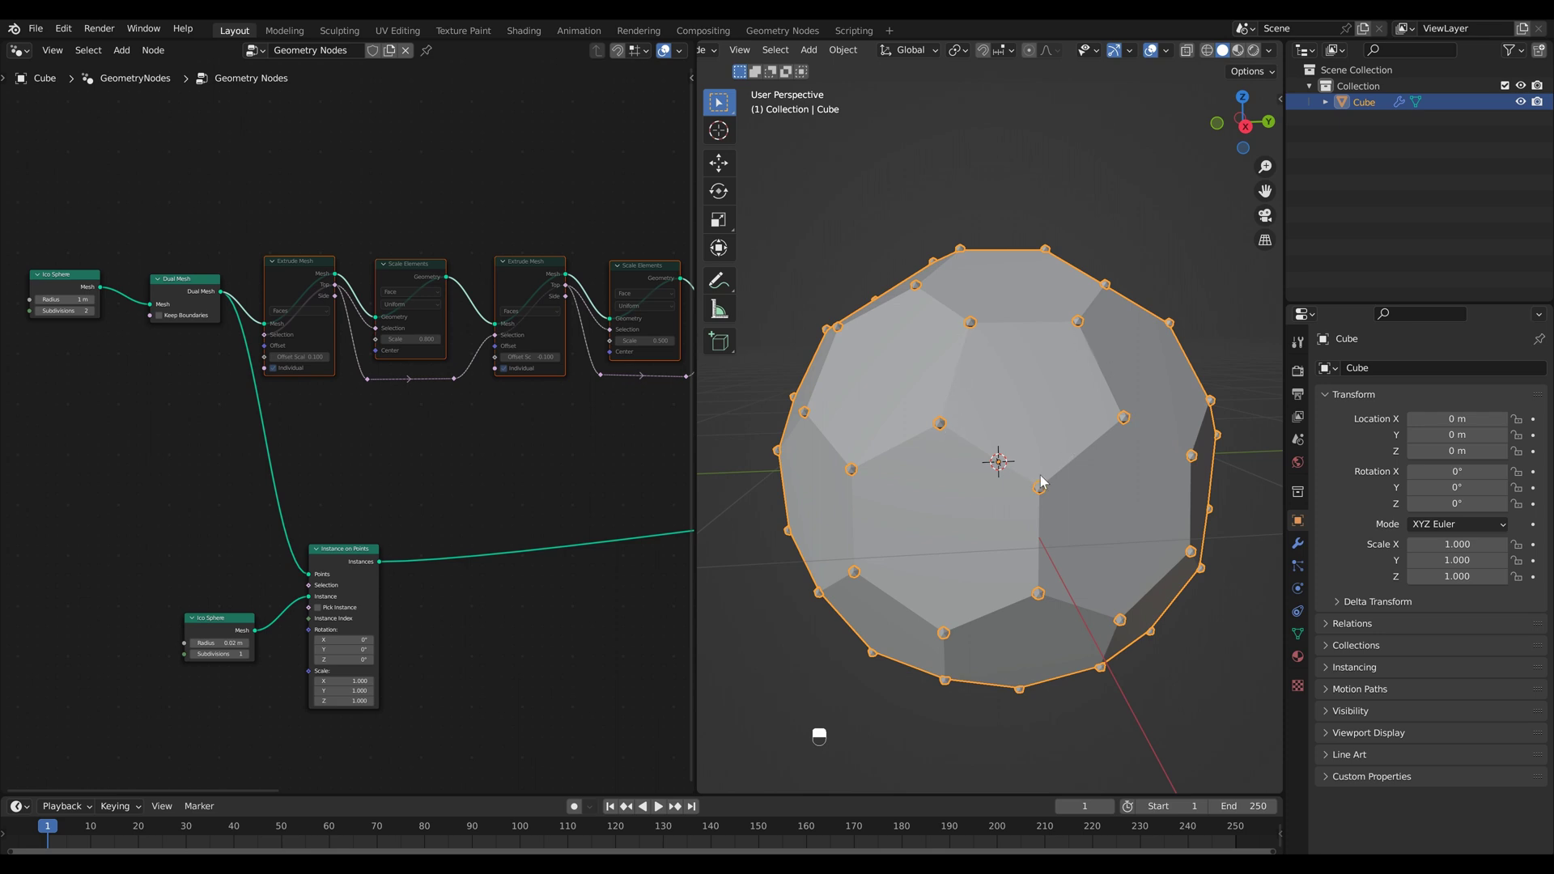
- Insert a Mesh to Points node between Dual Mesh and Instance on Points and set its mode to Faces
scroll(405, 469, "down", 2)
key("shift+a")
type("mesh to")
left_click(452, 520)
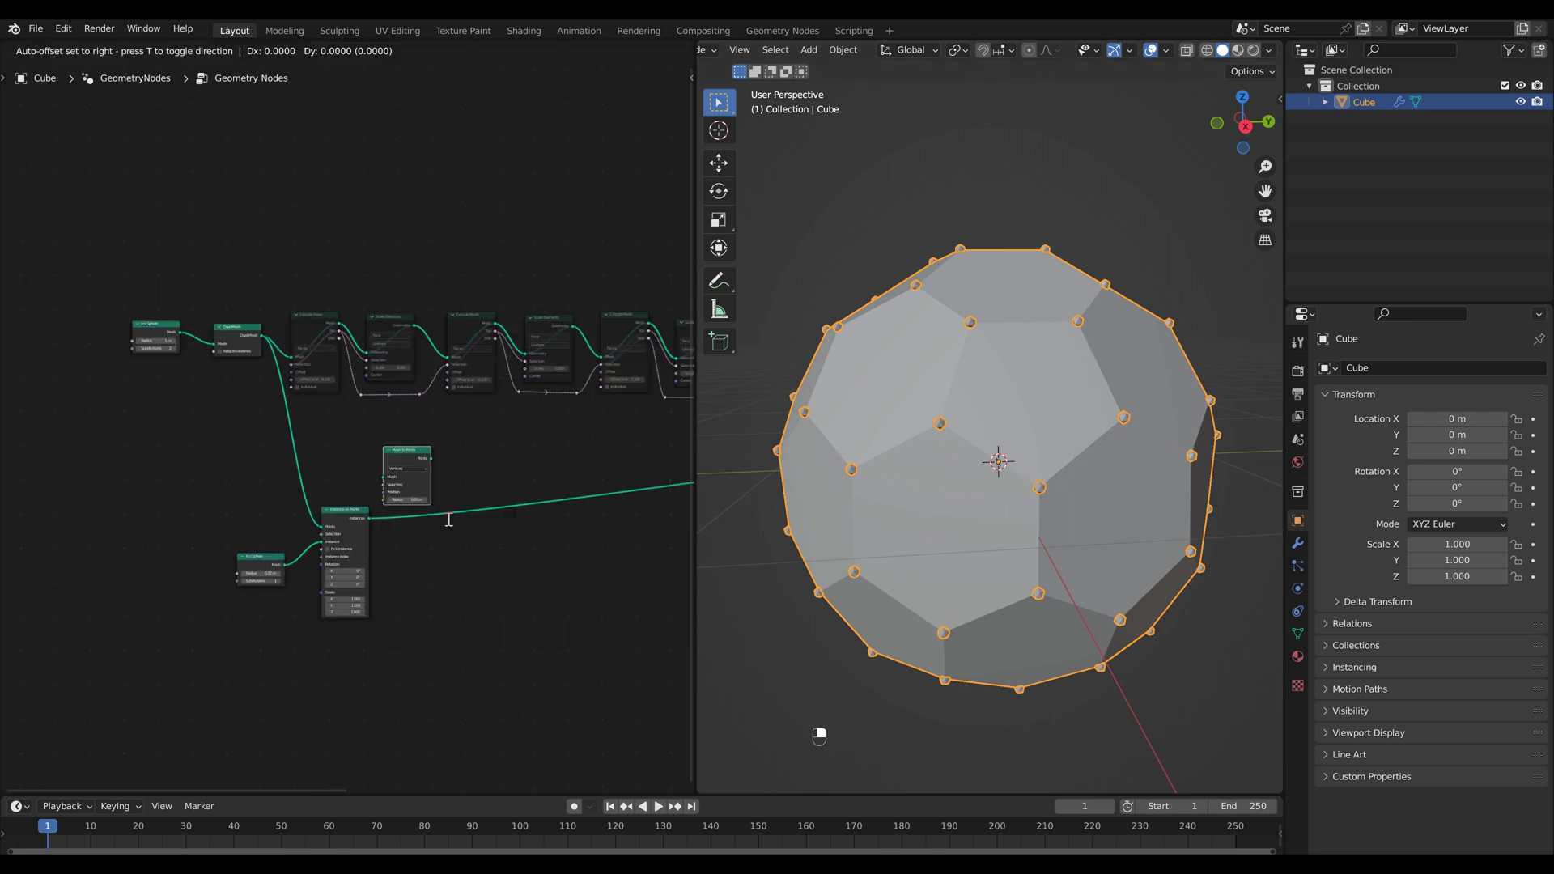
left_click(350, 511)
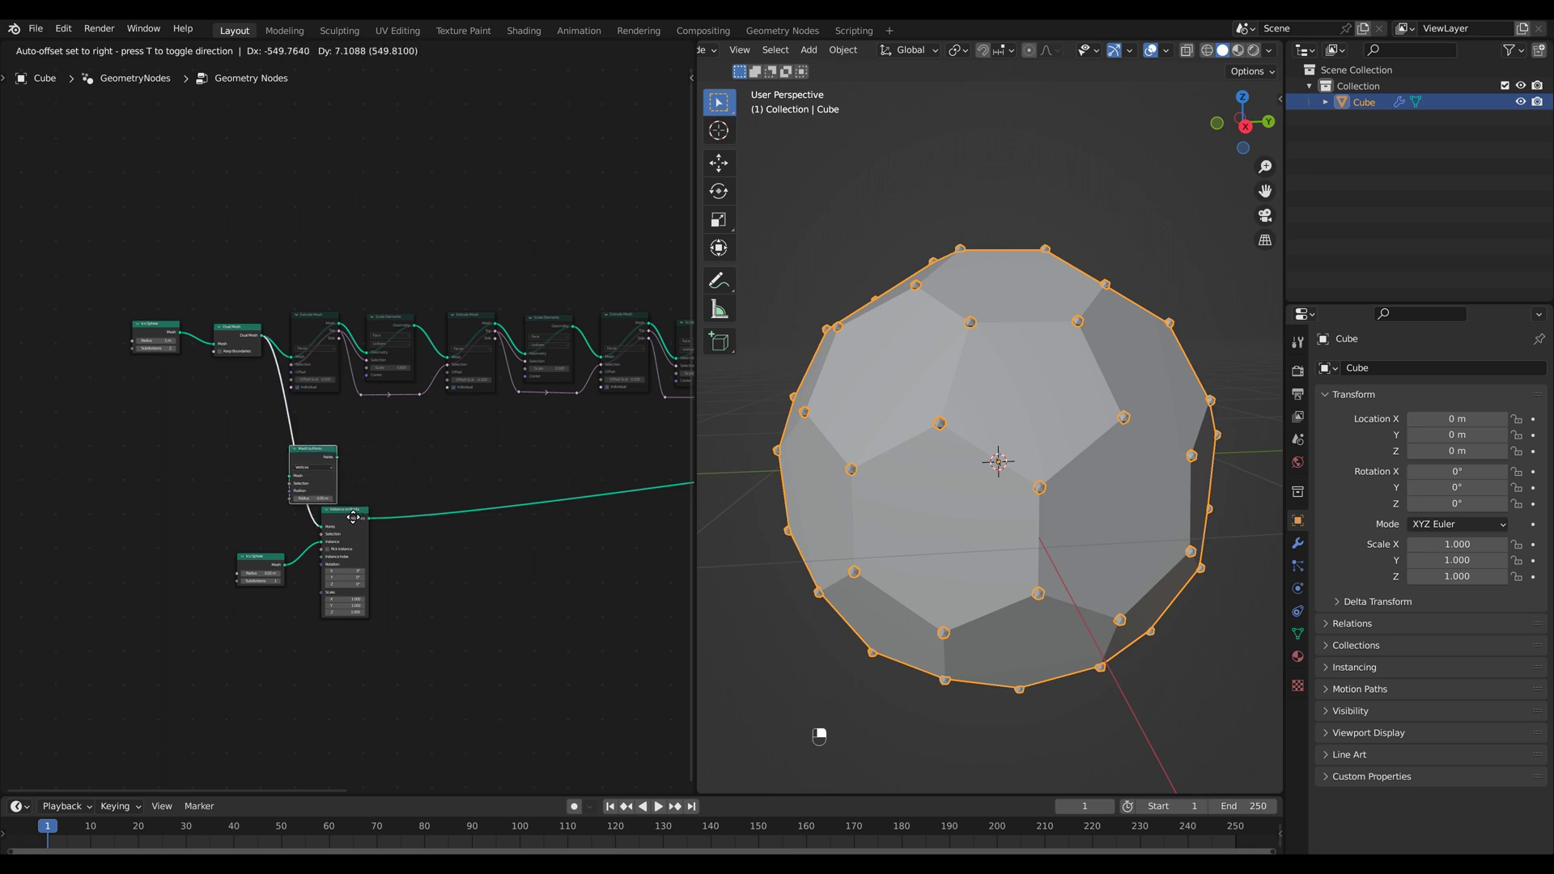
scroll(317, 496, "up", 2)
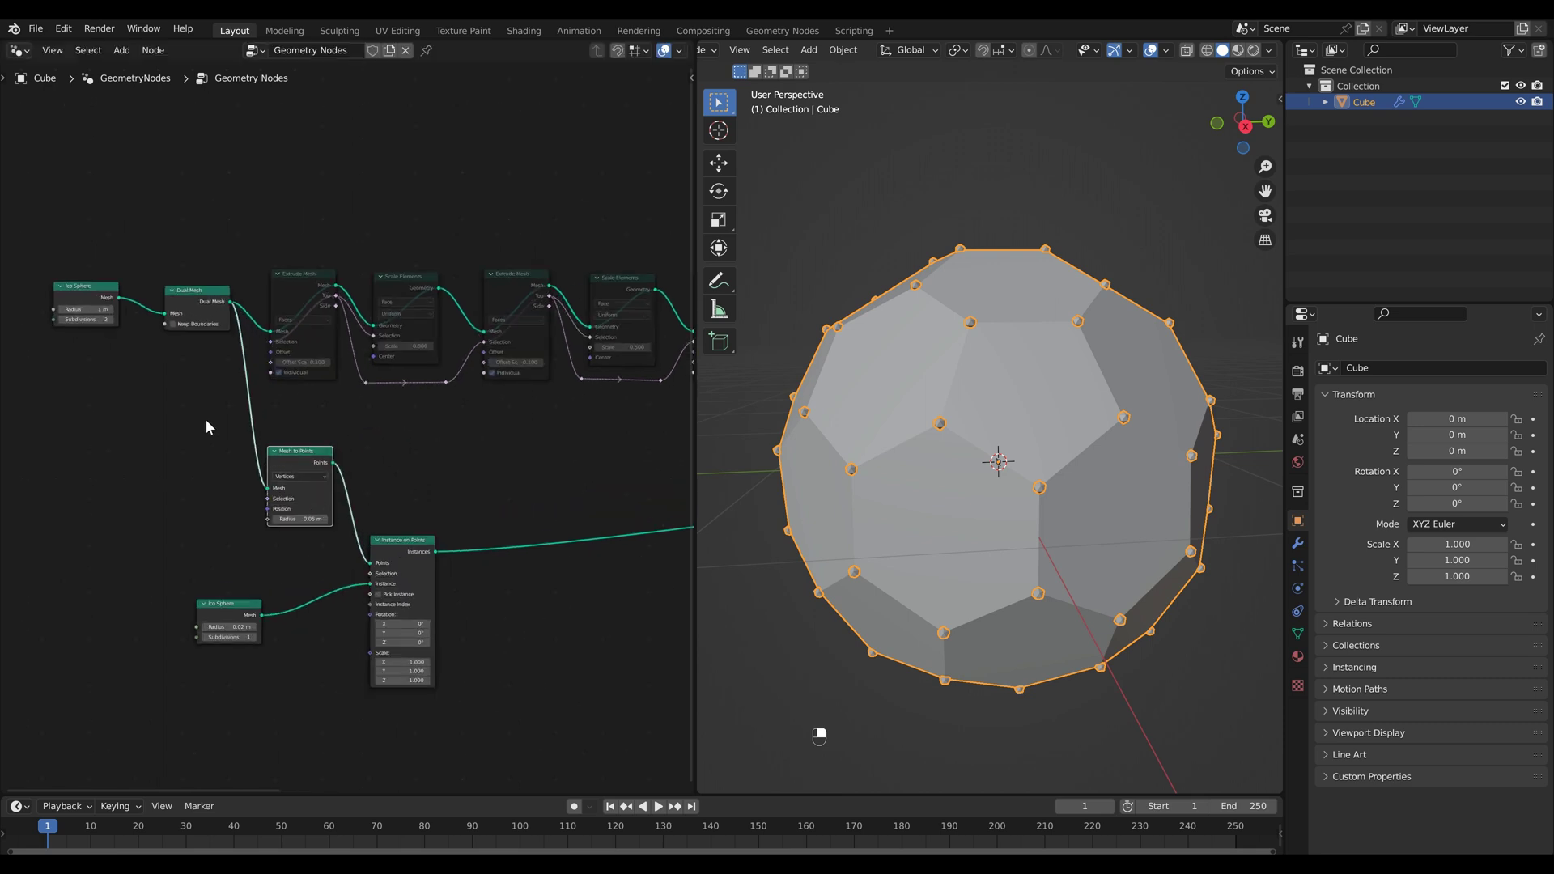
scroll(302, 470, "up", 1)
left_click(309, 492)
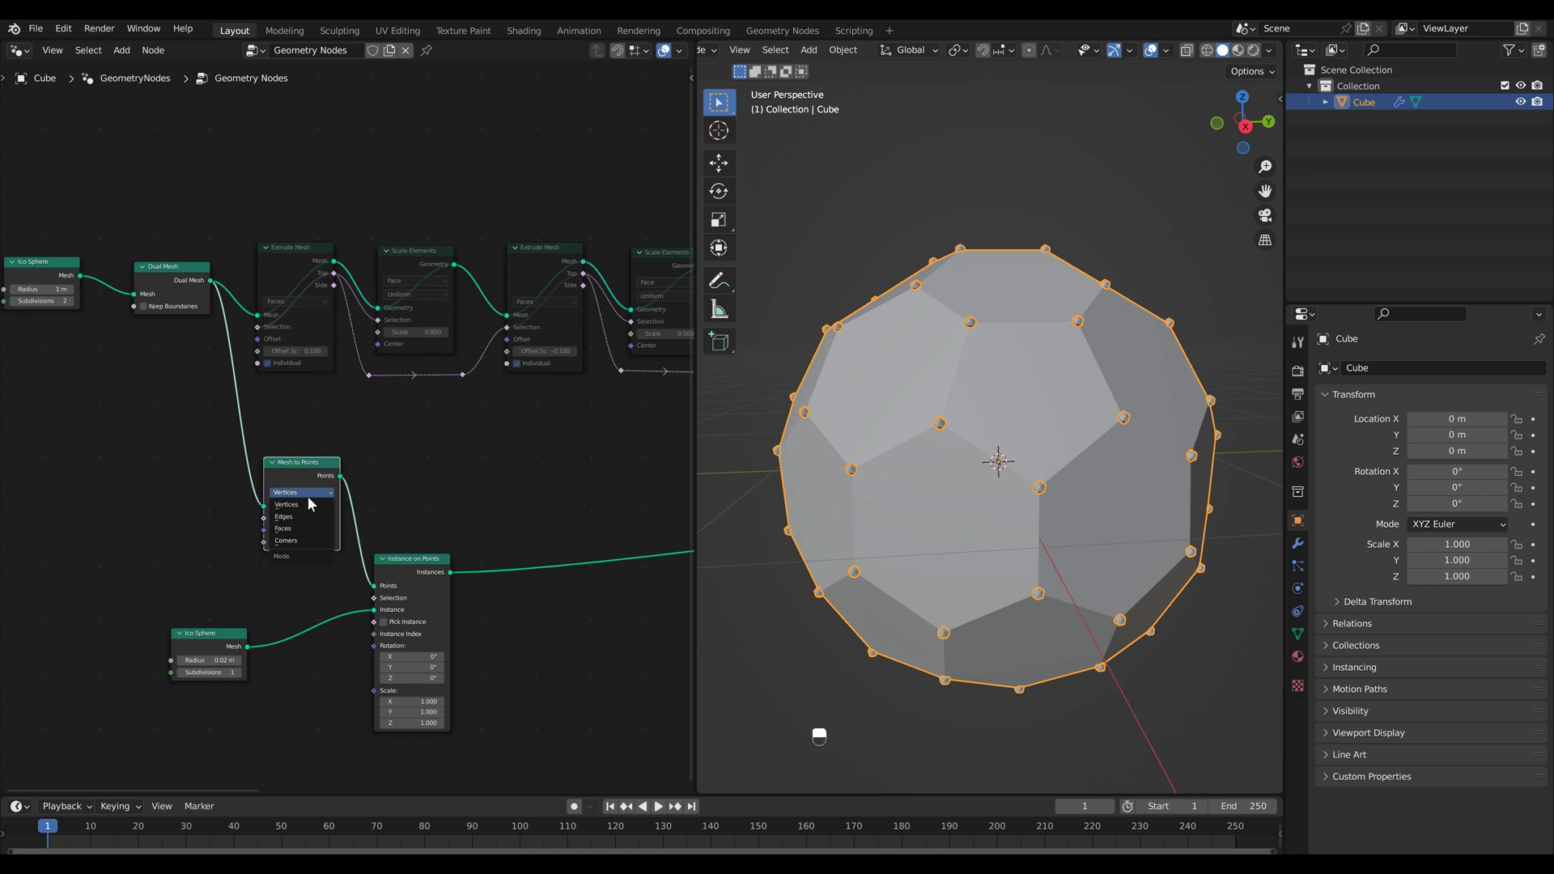
left_click(310, 528)
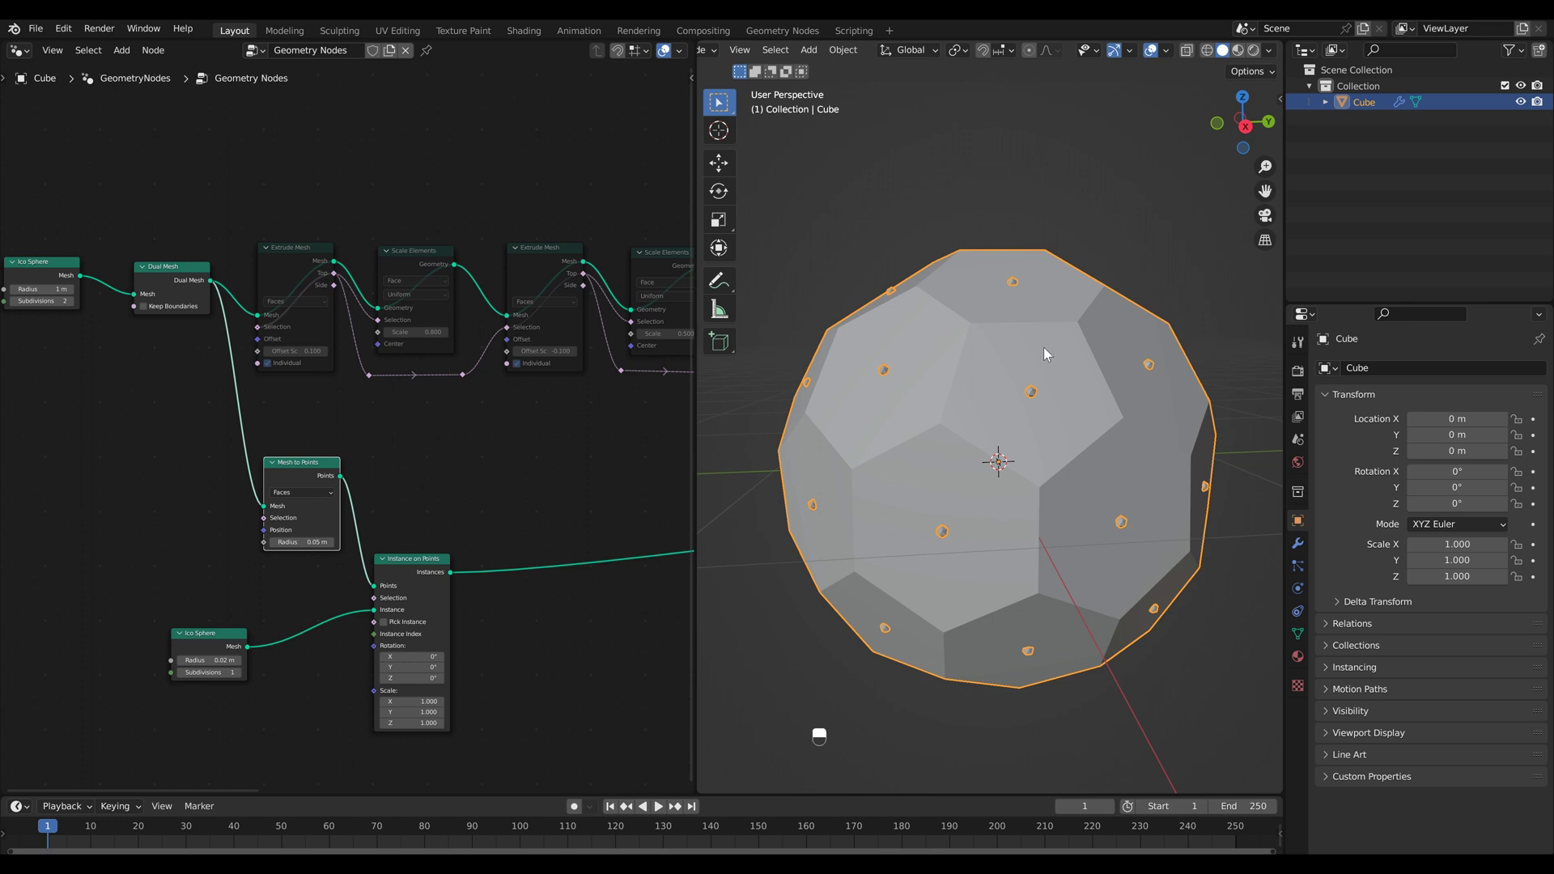
- Unmute the main-chain nodes from the first Extrude Mesh through Set Shade Smooth
key("Home")
key("m")
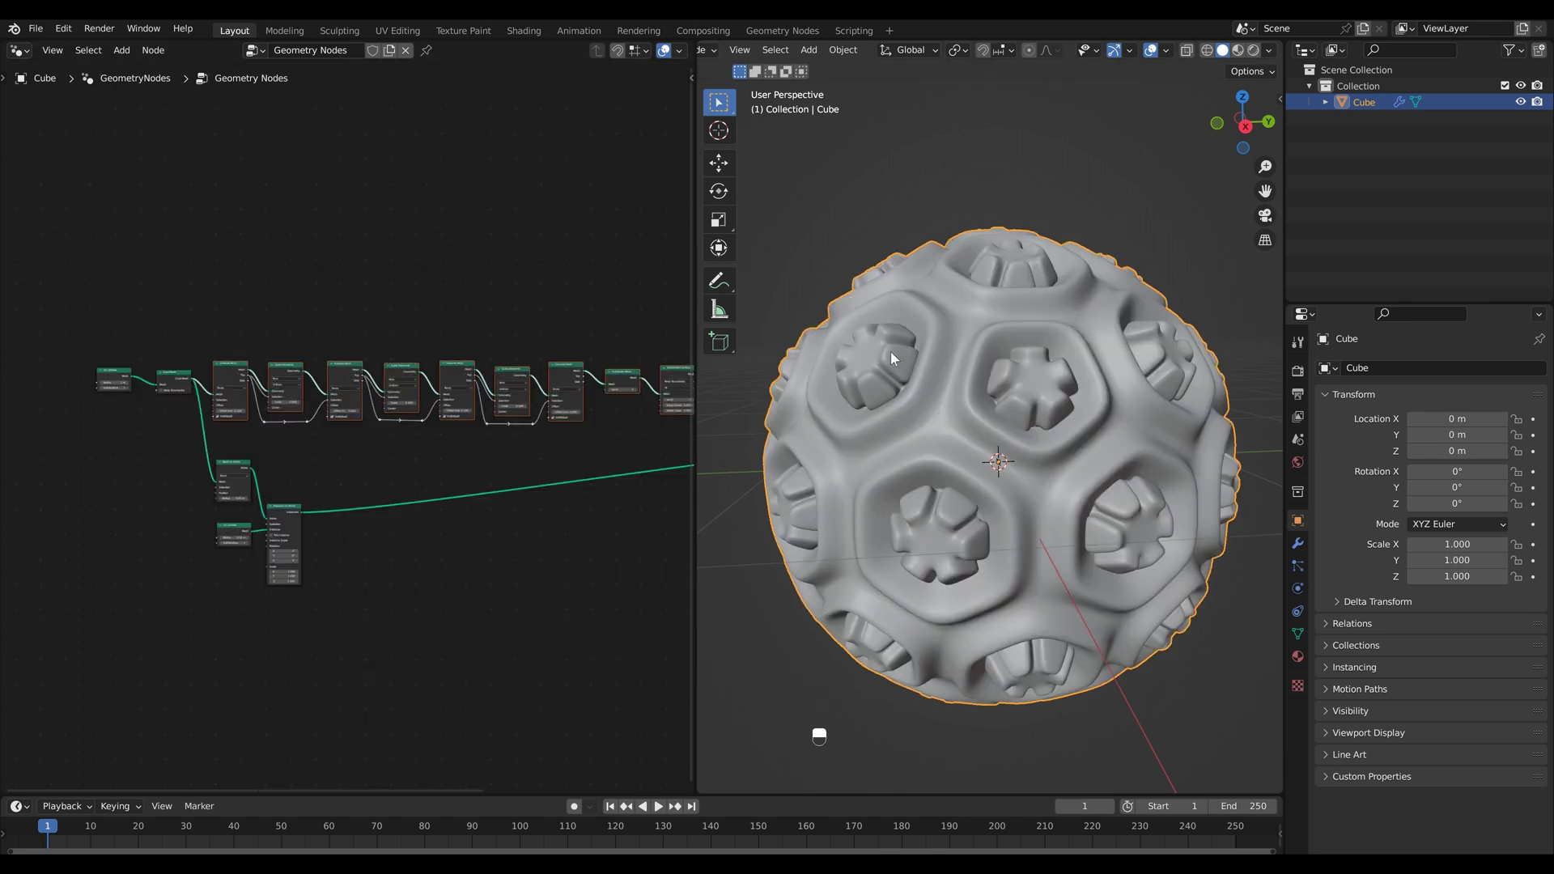
- Insert a Transform node between Dual Mesh and Mesh to Points
scroll(160, 420, "up", 2)
key("shift+a")
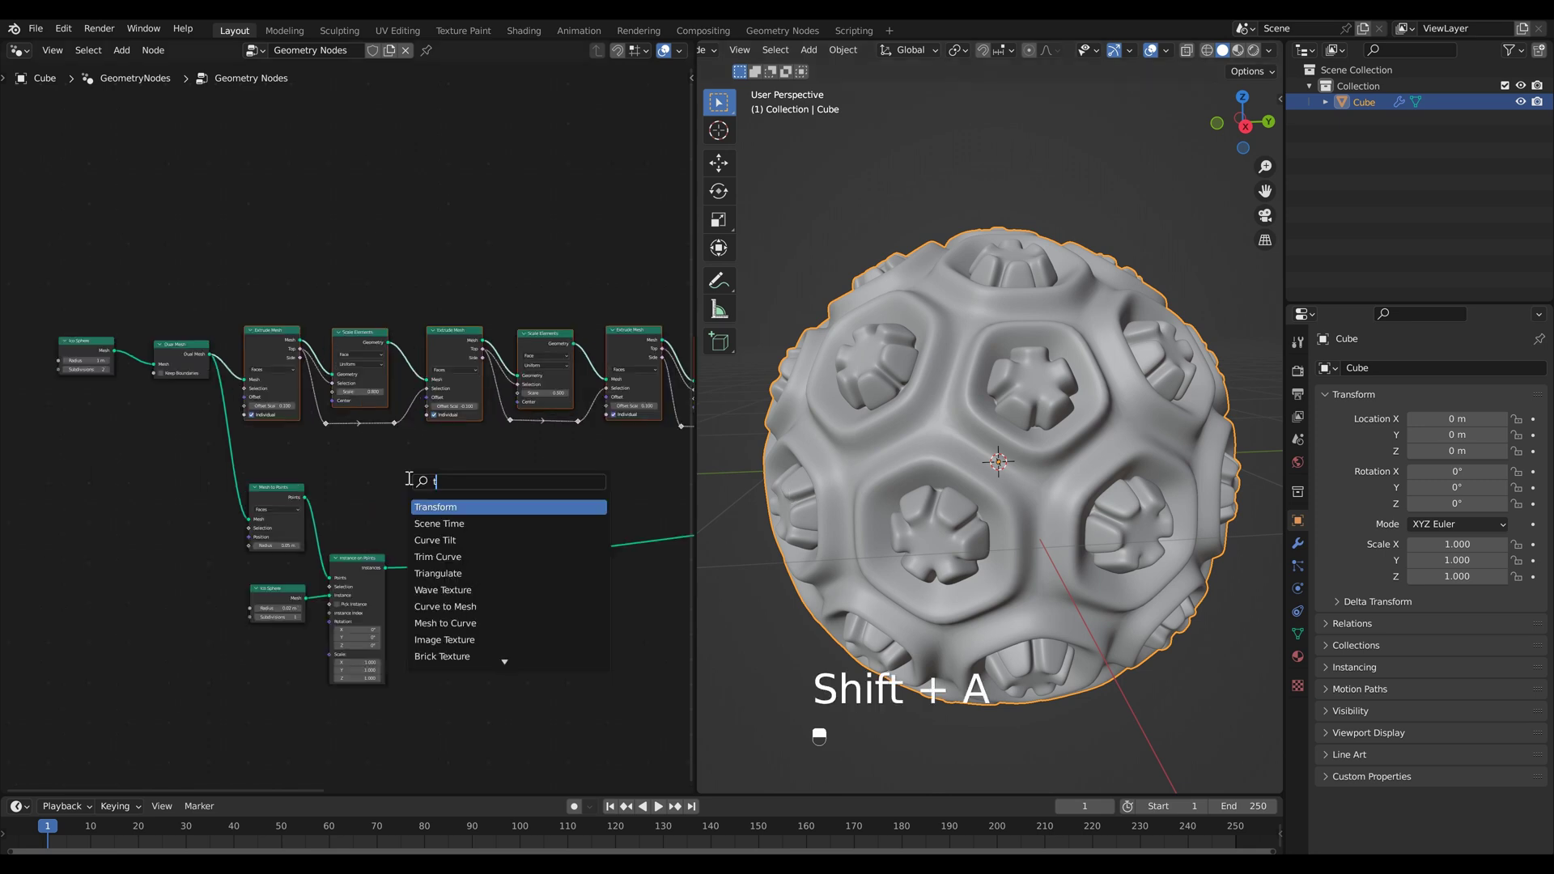
type("tra")
left_click(438, 507)
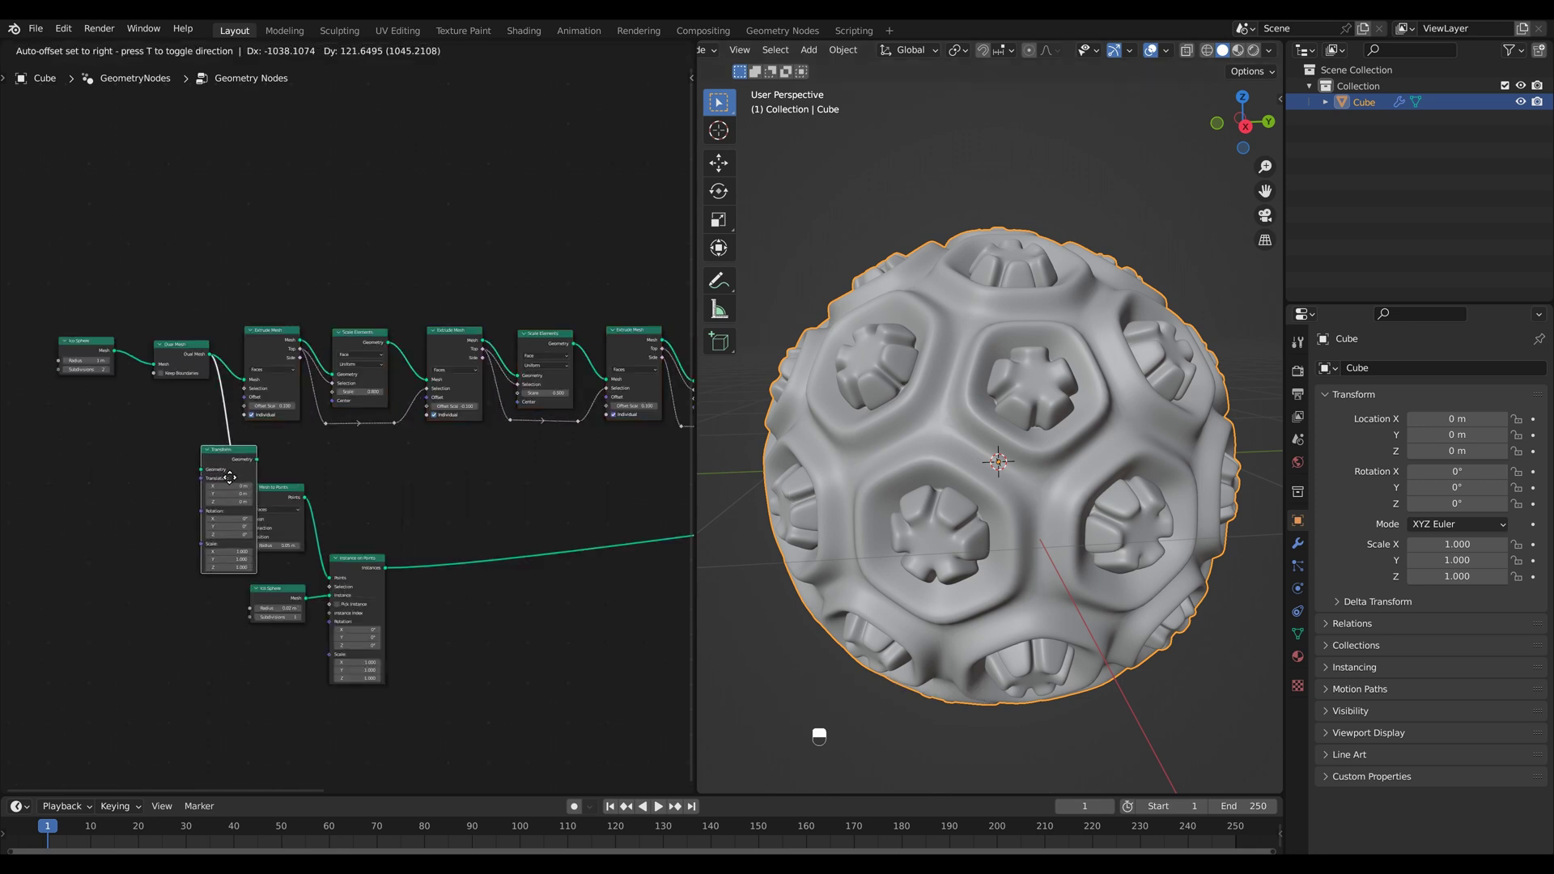
left_click(249, 483)
- Set the Transform node's X, Y and Z scale to 1.2 and check the raised spheres around the model
left_click_drag(273, 544, 273, 561)
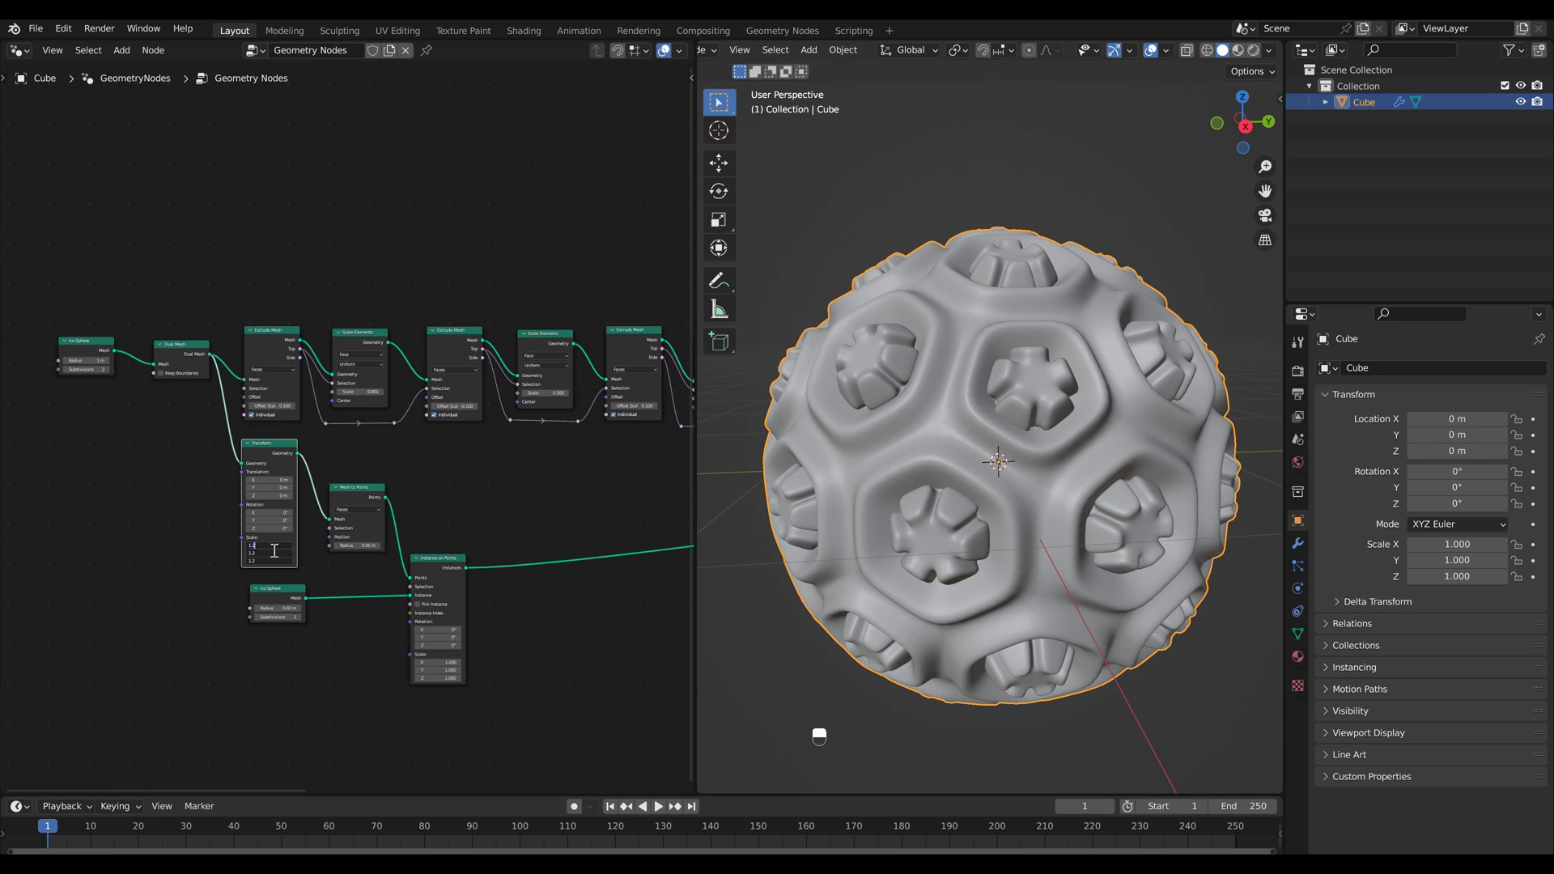
type("1.2")
key("Return")
scroll(348, 428, "up", 3)
middle_click_drag(890, 388, 1042, 409)
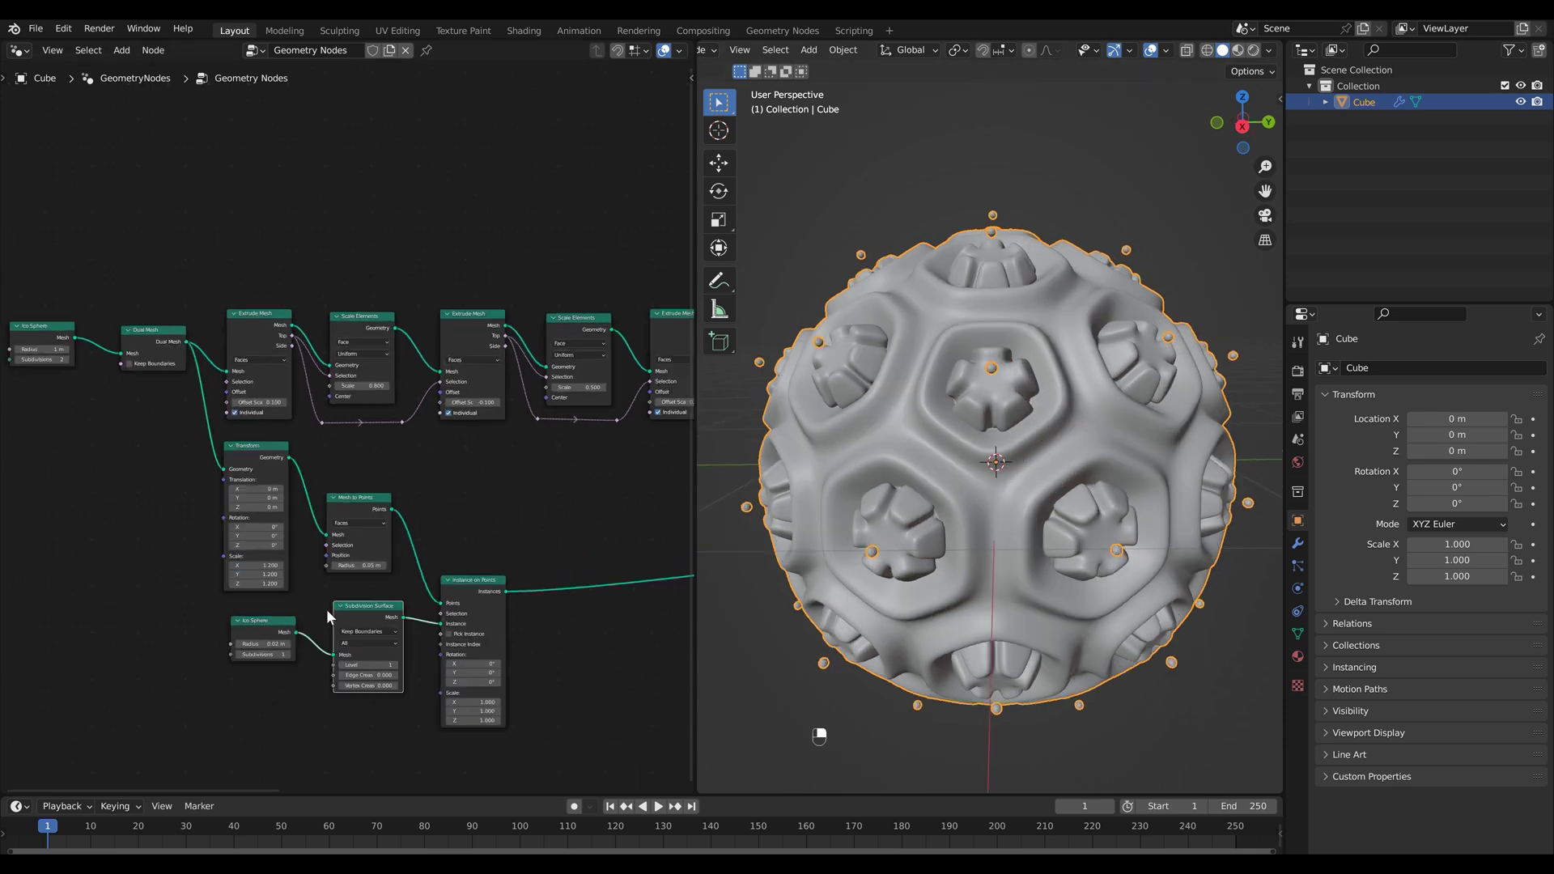
scroll(534, 613, "up", 1)
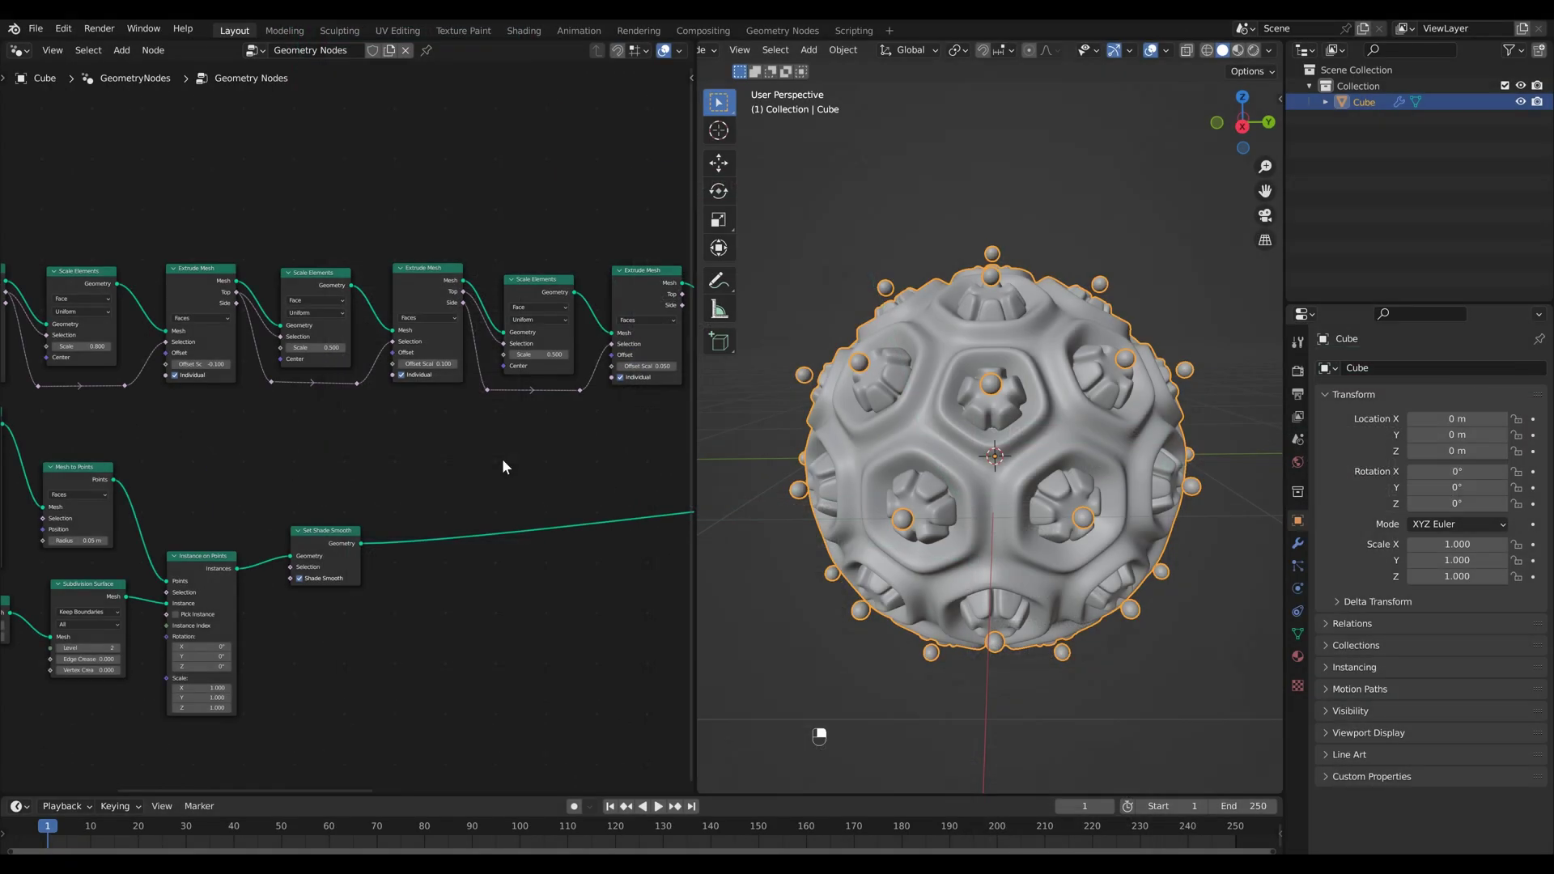
- Duplicate the Set Material node and place the copy on the instance branch after its Set Shade Smooth node
scroll(503, 459, "down", 2)
middle_click_drag(523, 459, 437, 452)
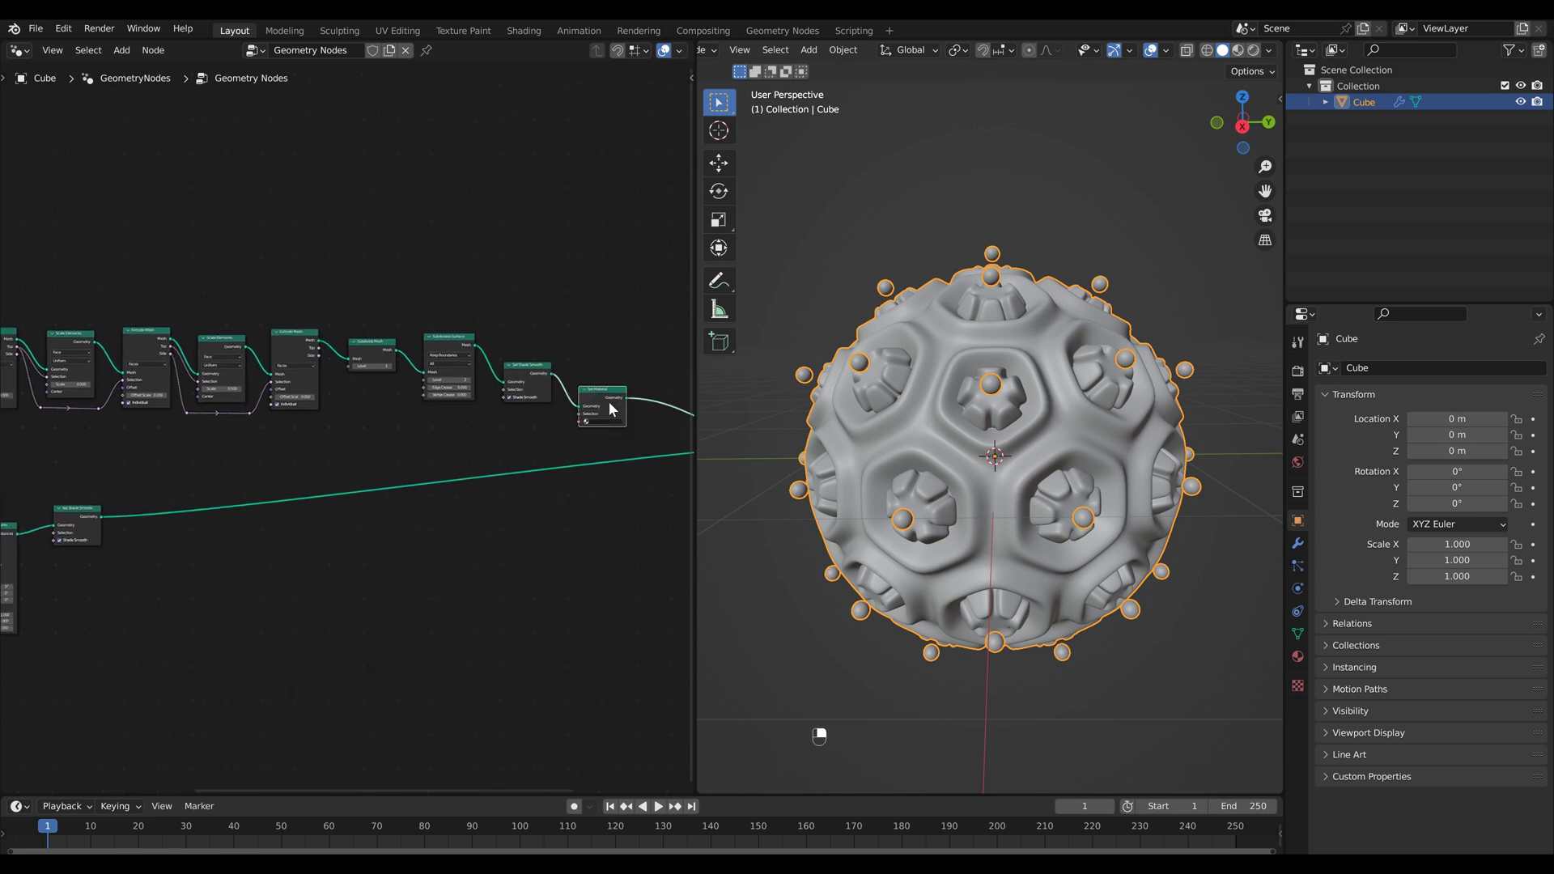
middle_click_drag(608, 401, 453, 385)
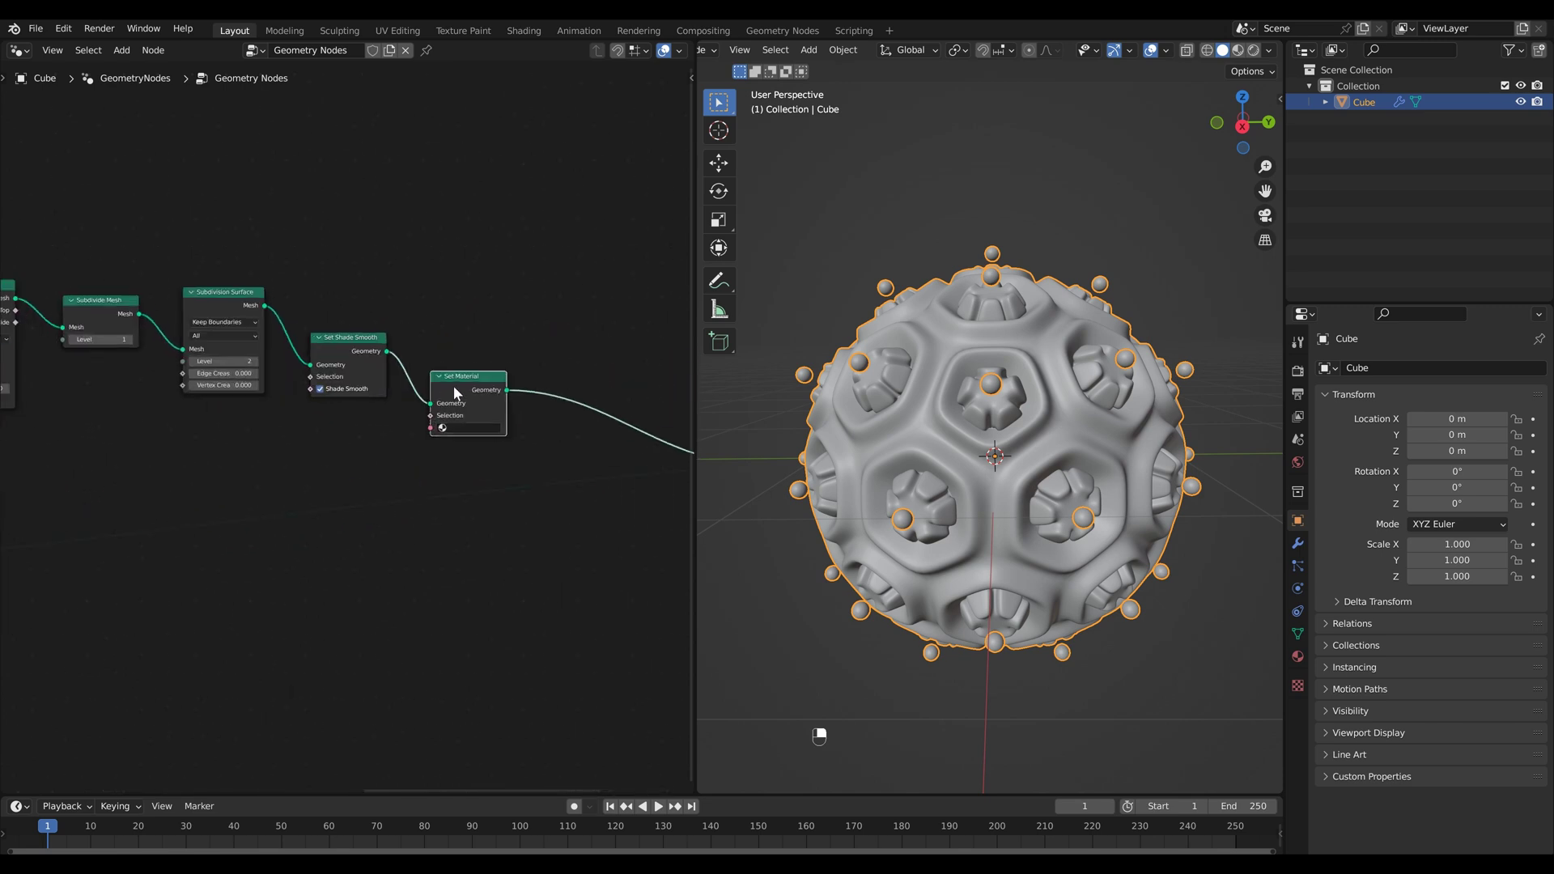
key("shift+d")
left_click(432, 470)
middle_click_drag(373, 532, 489, 589)
left_click_drag(541, 536, 554, 544)
- Move the instance-branch nodes down to free space beneath the extrusion chain
scroll(402, 548, "down", 5)
middle_click_drag(337, 531, 455, 538)
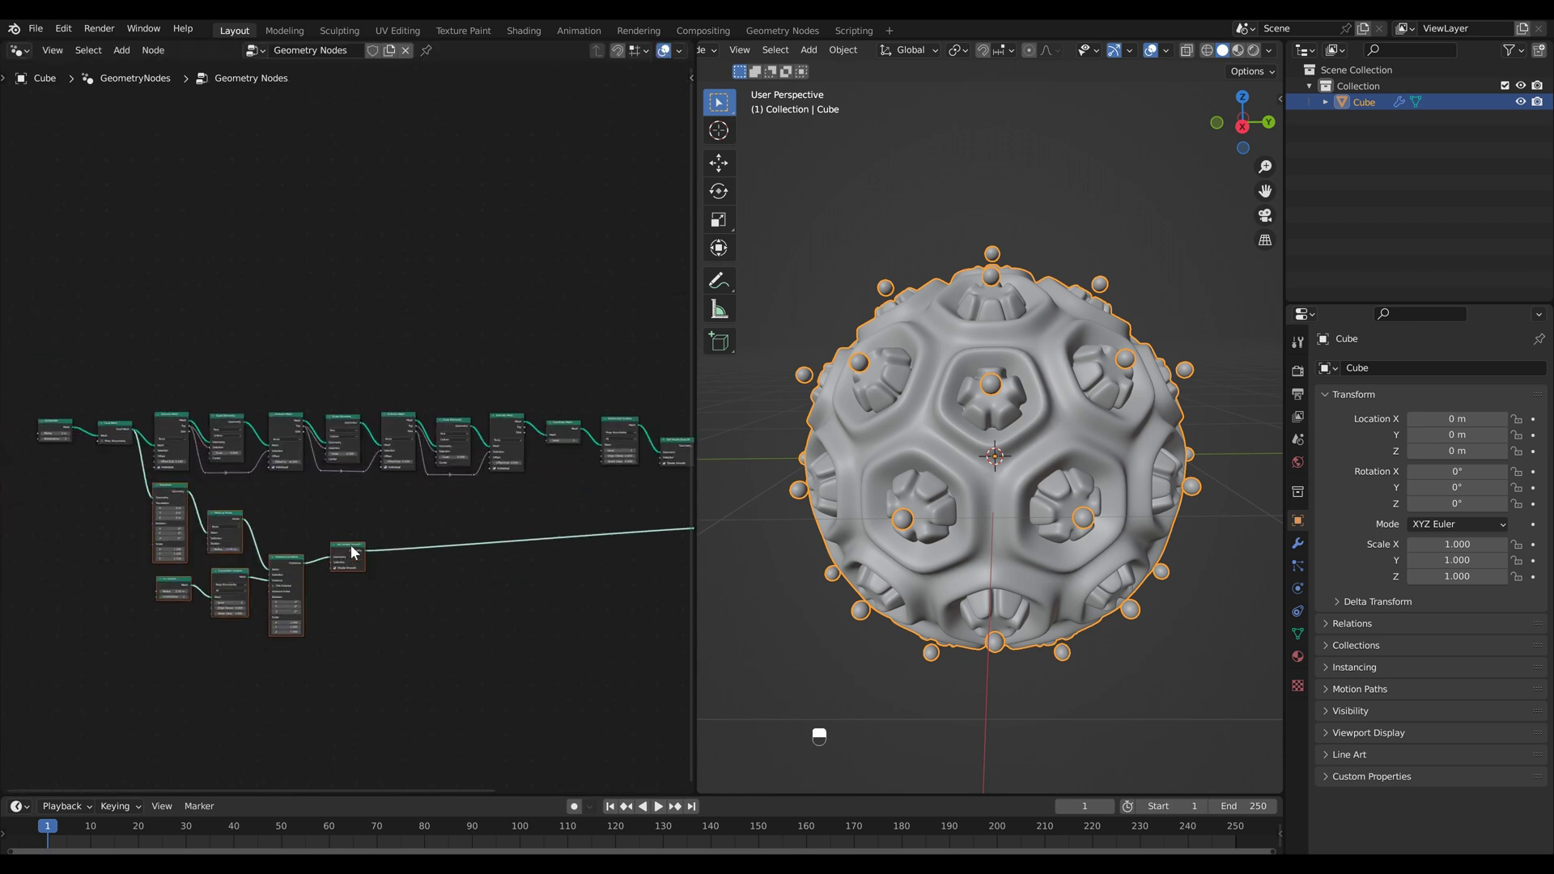
left_click_drag(352, 546, 352, 590)
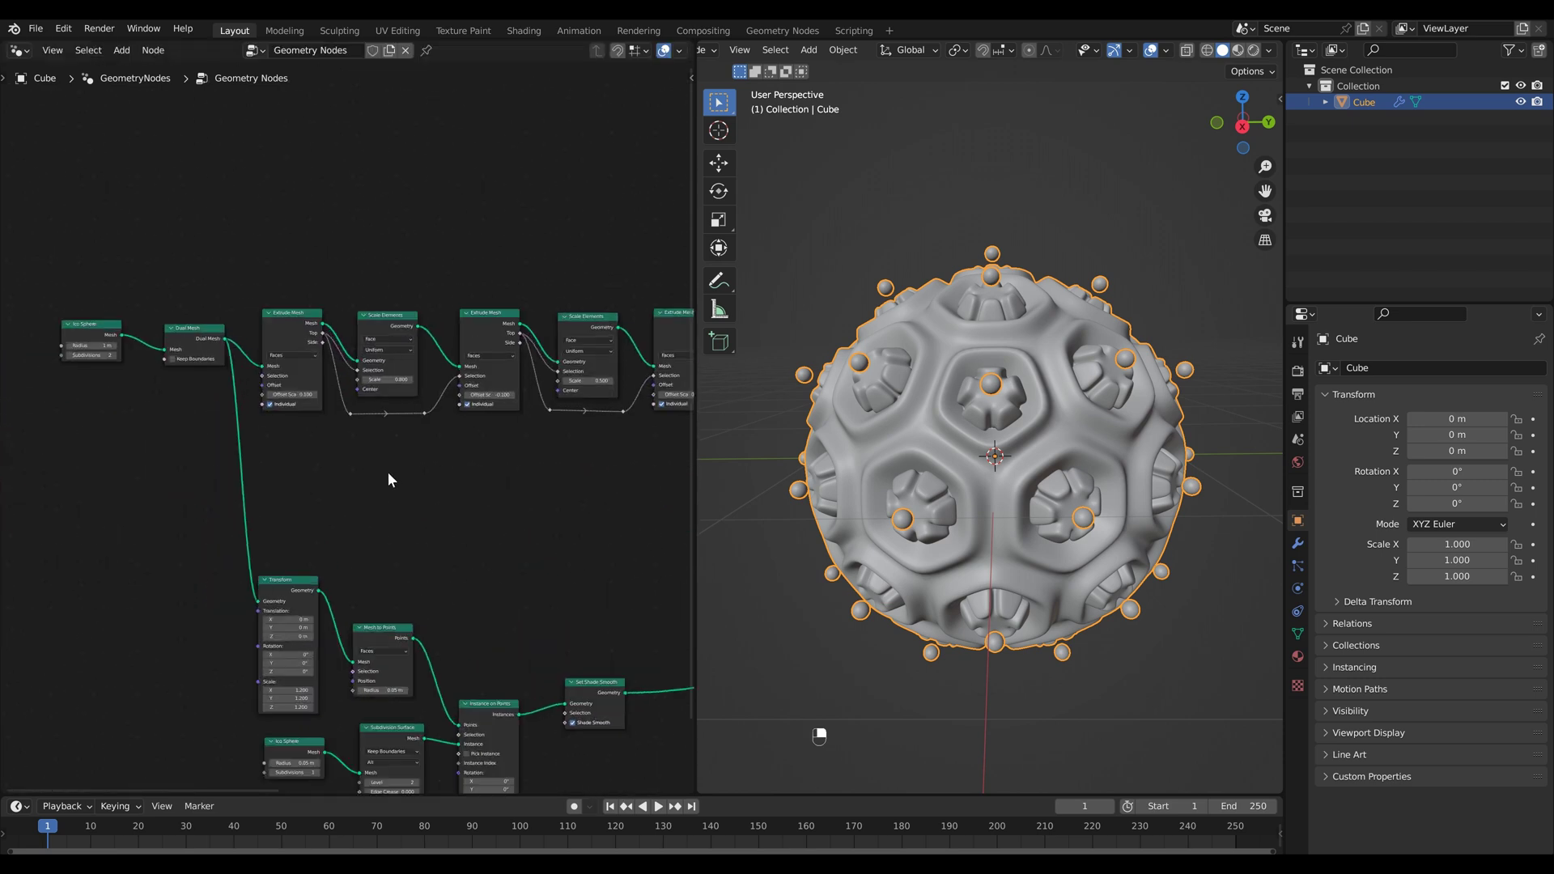
- Add a Noise Texture node below the extrusion chain and link its Fac output to the first Extrude Mesh's Offset Scale
key("shift+a")
type("noise")
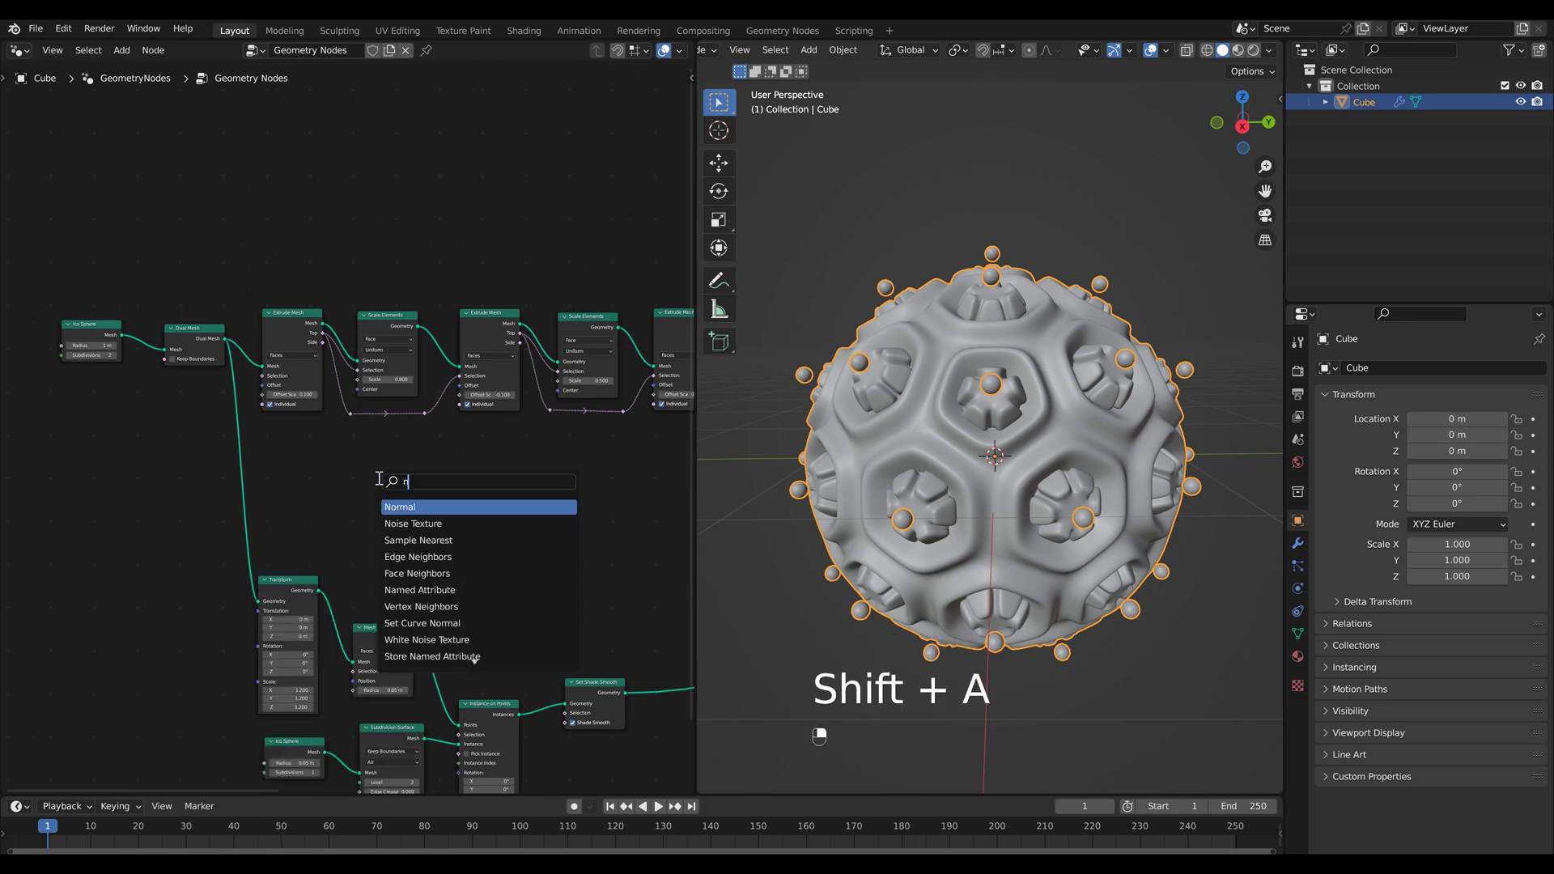
key("Return")
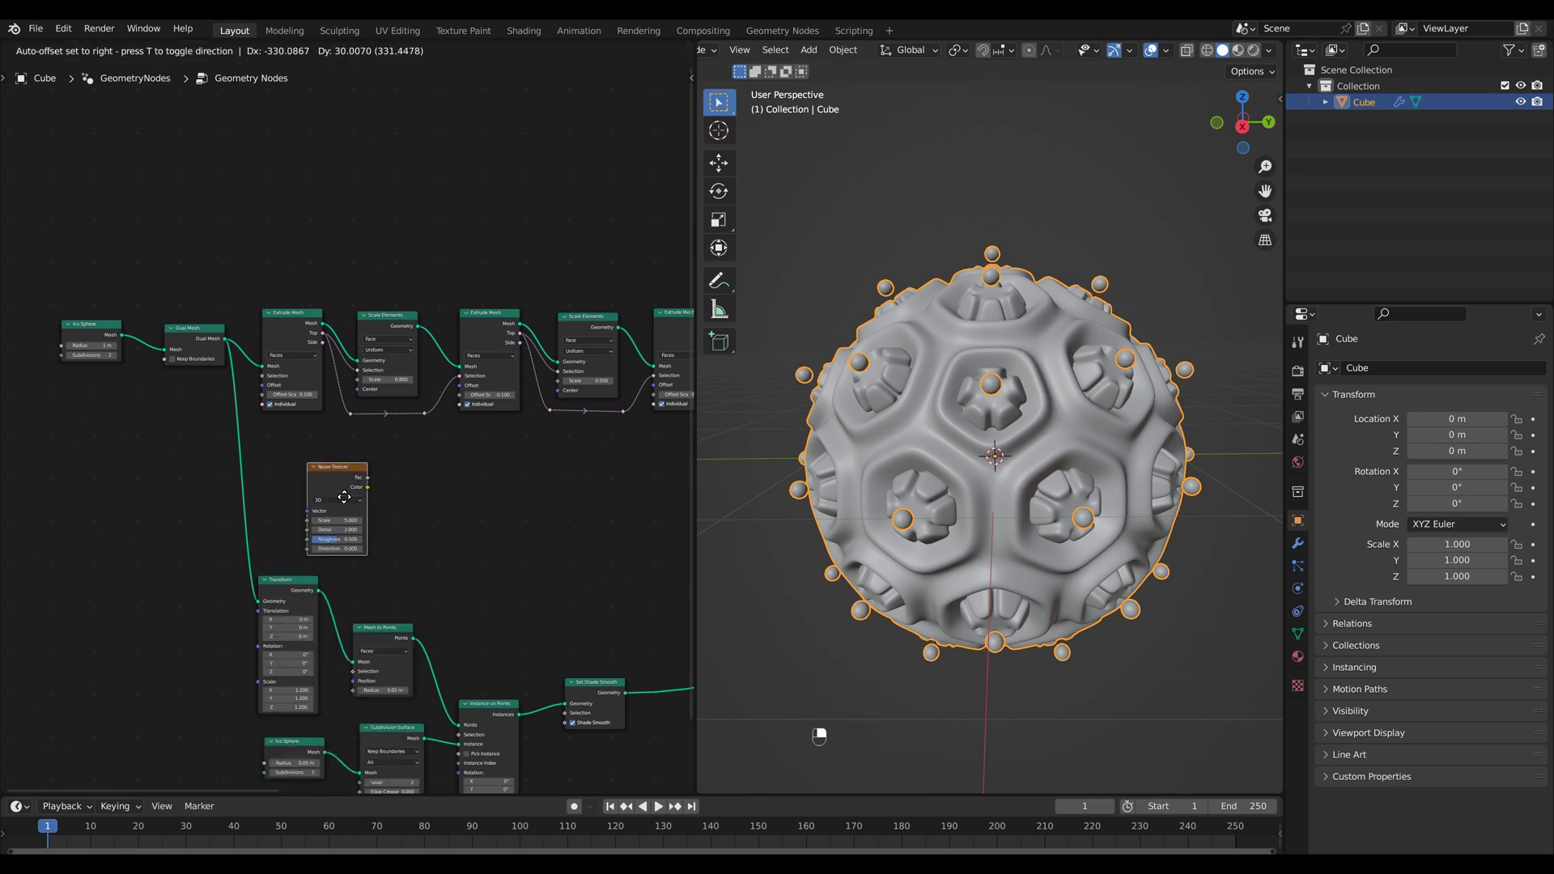
left_click(346, 495)
scroll(372, 484, "up", 1)
left_click_drag(372, 486, 246, 390)
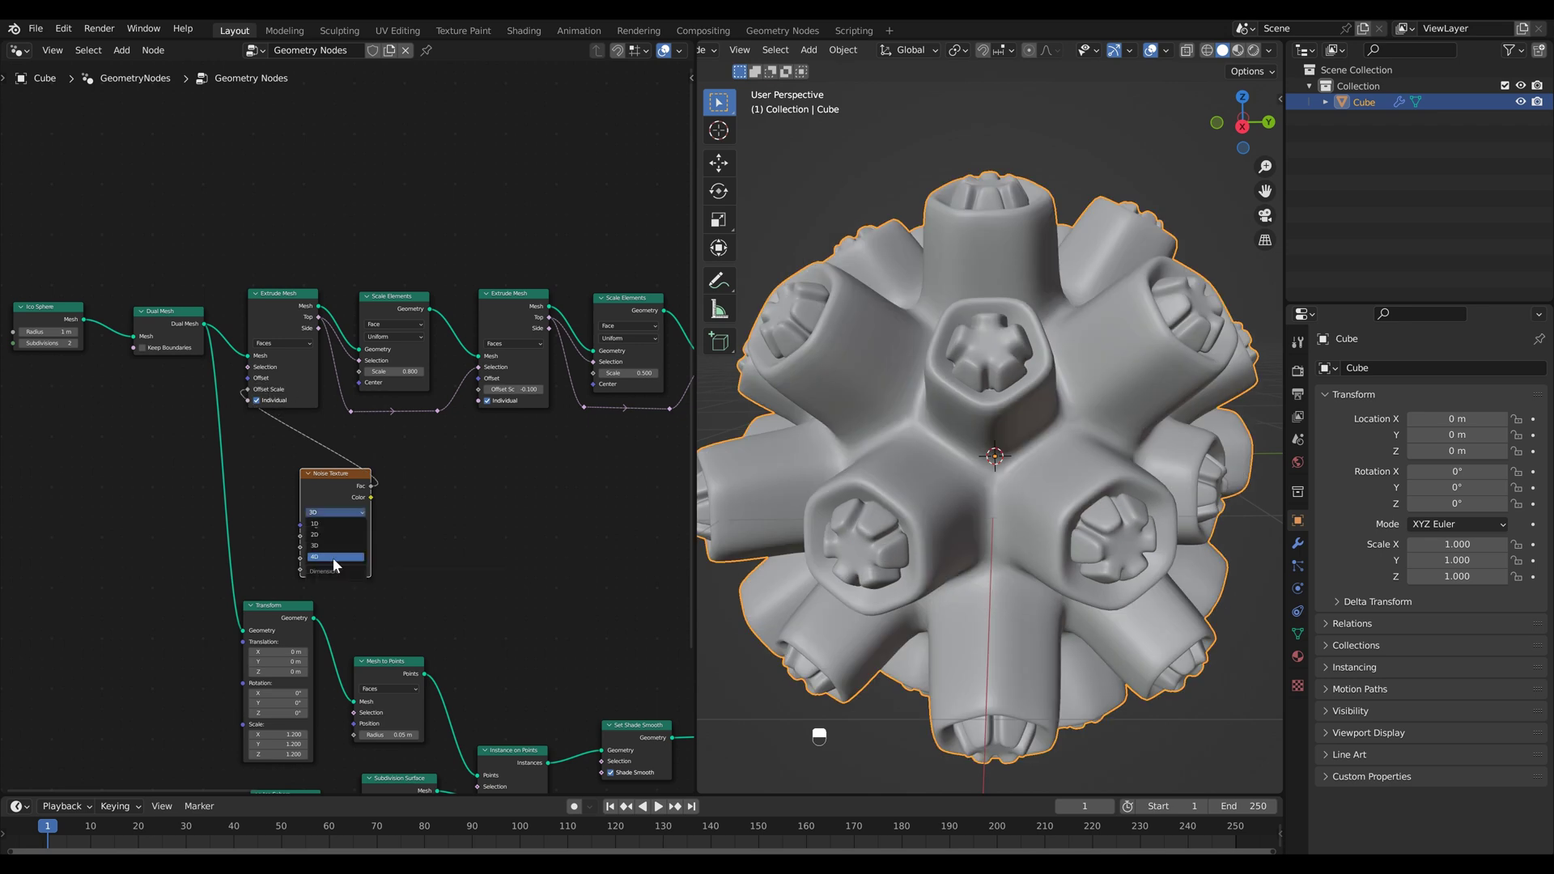
- Set the Noise Texture to 4D with W at 14.3 and shift the node aside to make room after it
left_click(333, 557)
left_click_drag(338, 536, 364, 537)
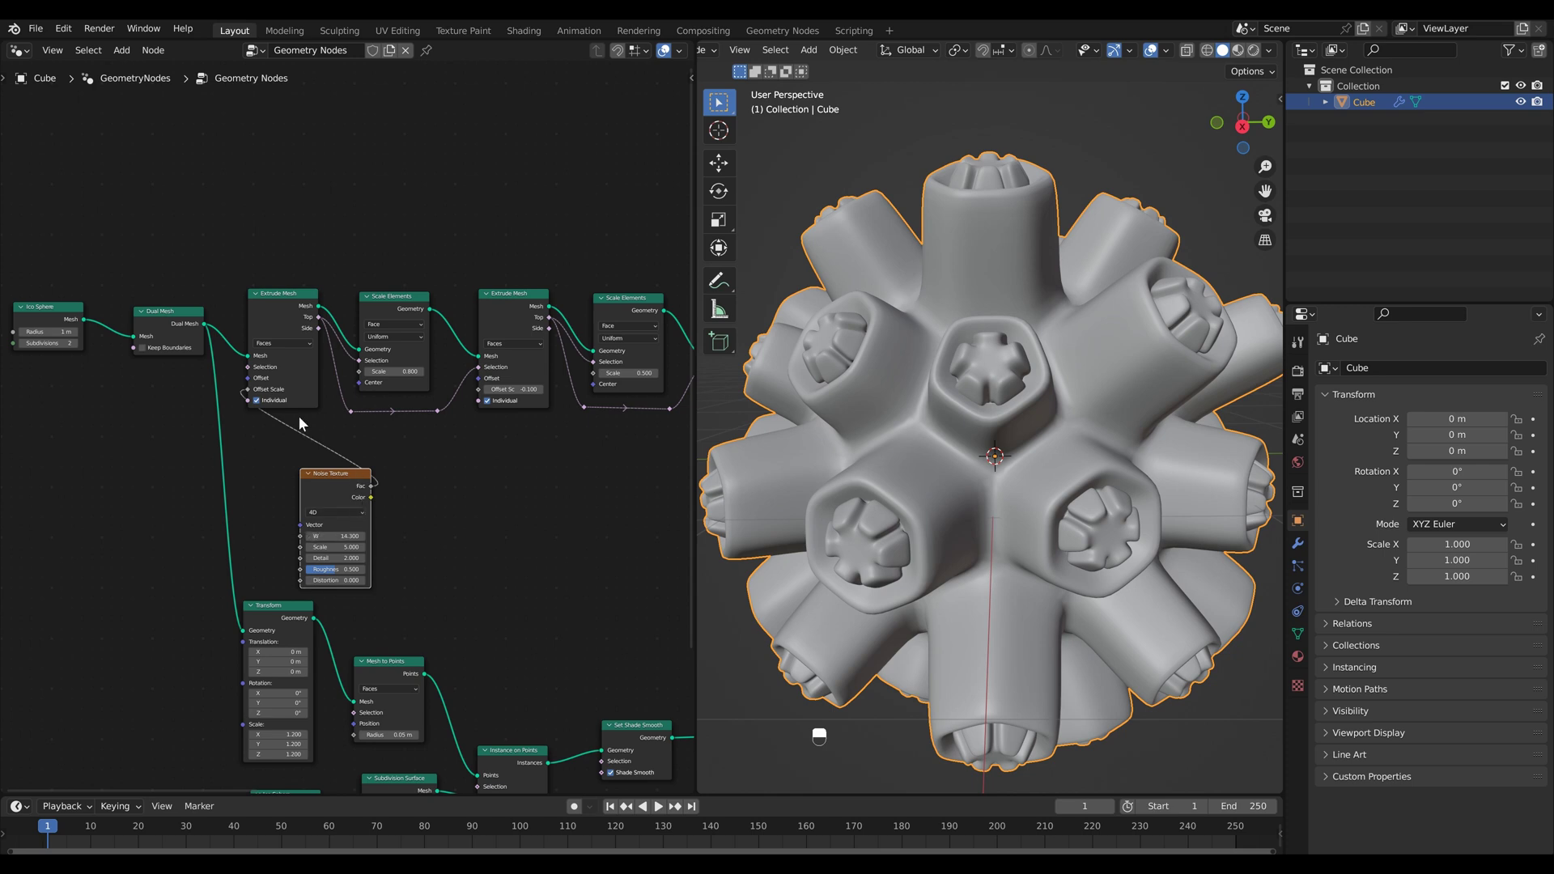
left_click_drag(335, 473, 299, 466)
- Insert a Math node between Noise Texture and the first Extrude Mesh's Offset Scale and set its operation to Multiply
key("shift+a")
type("add")
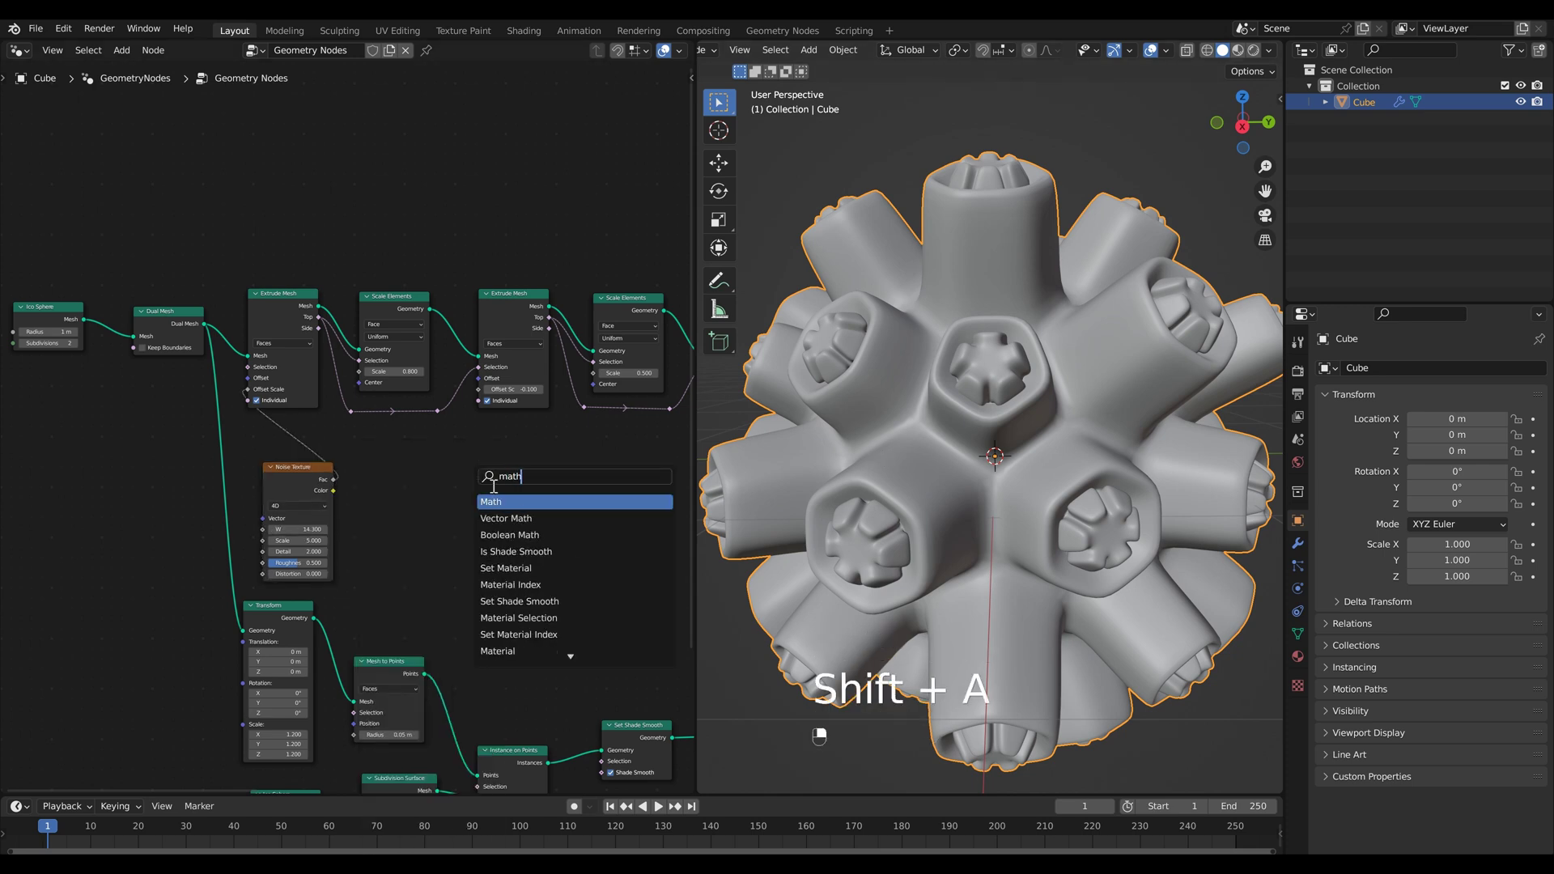
key("Return")
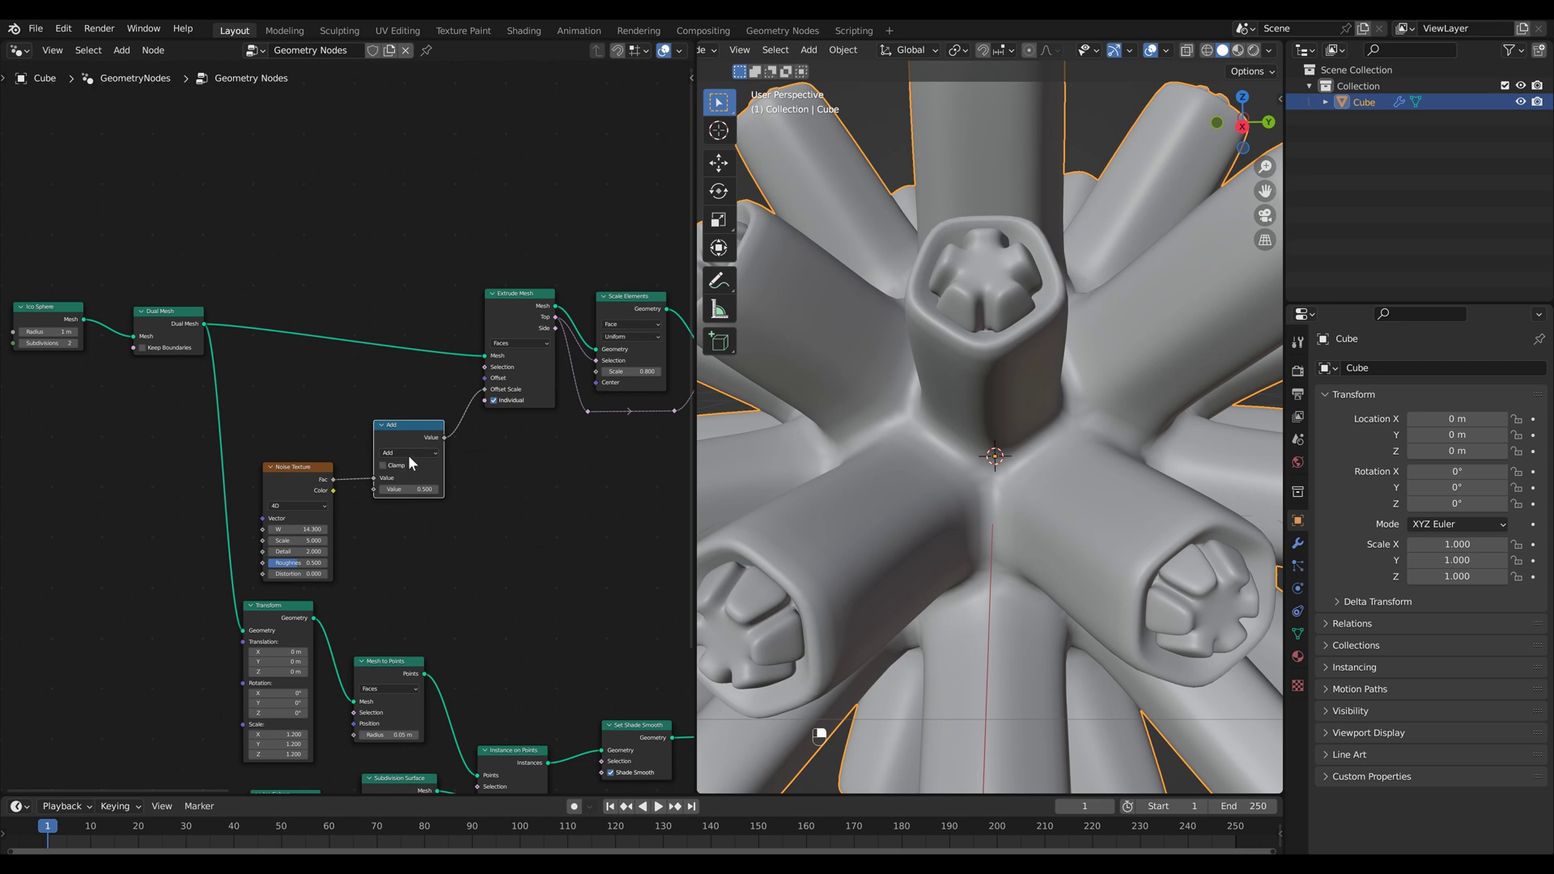
left_click(408, 455)
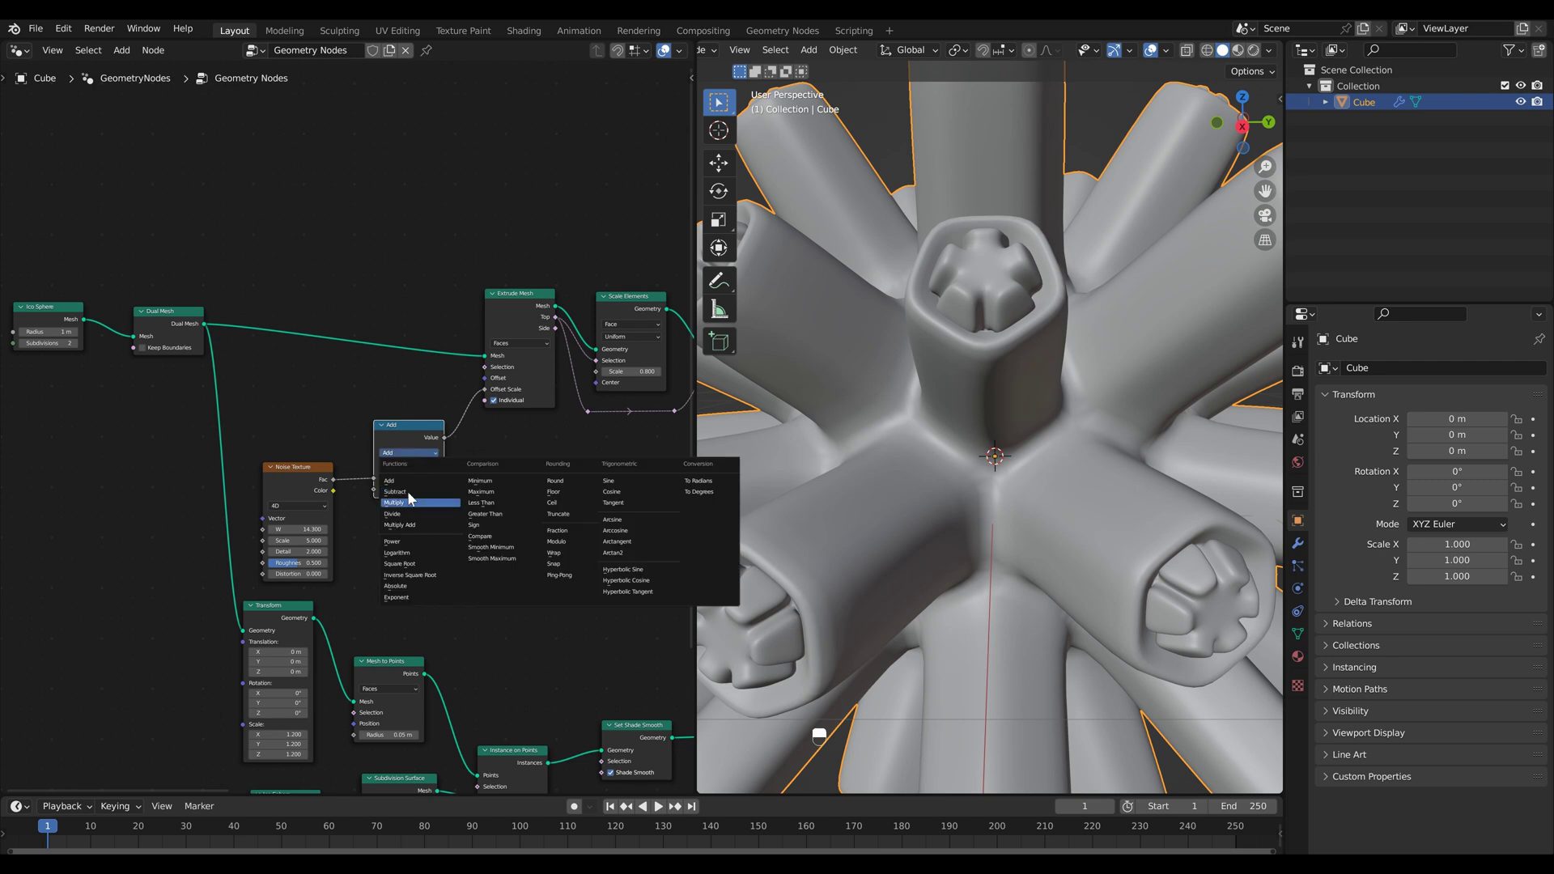
left_click(406, 490)
- Set the Multiply node's second value to -0.2
double_click(409, 489)
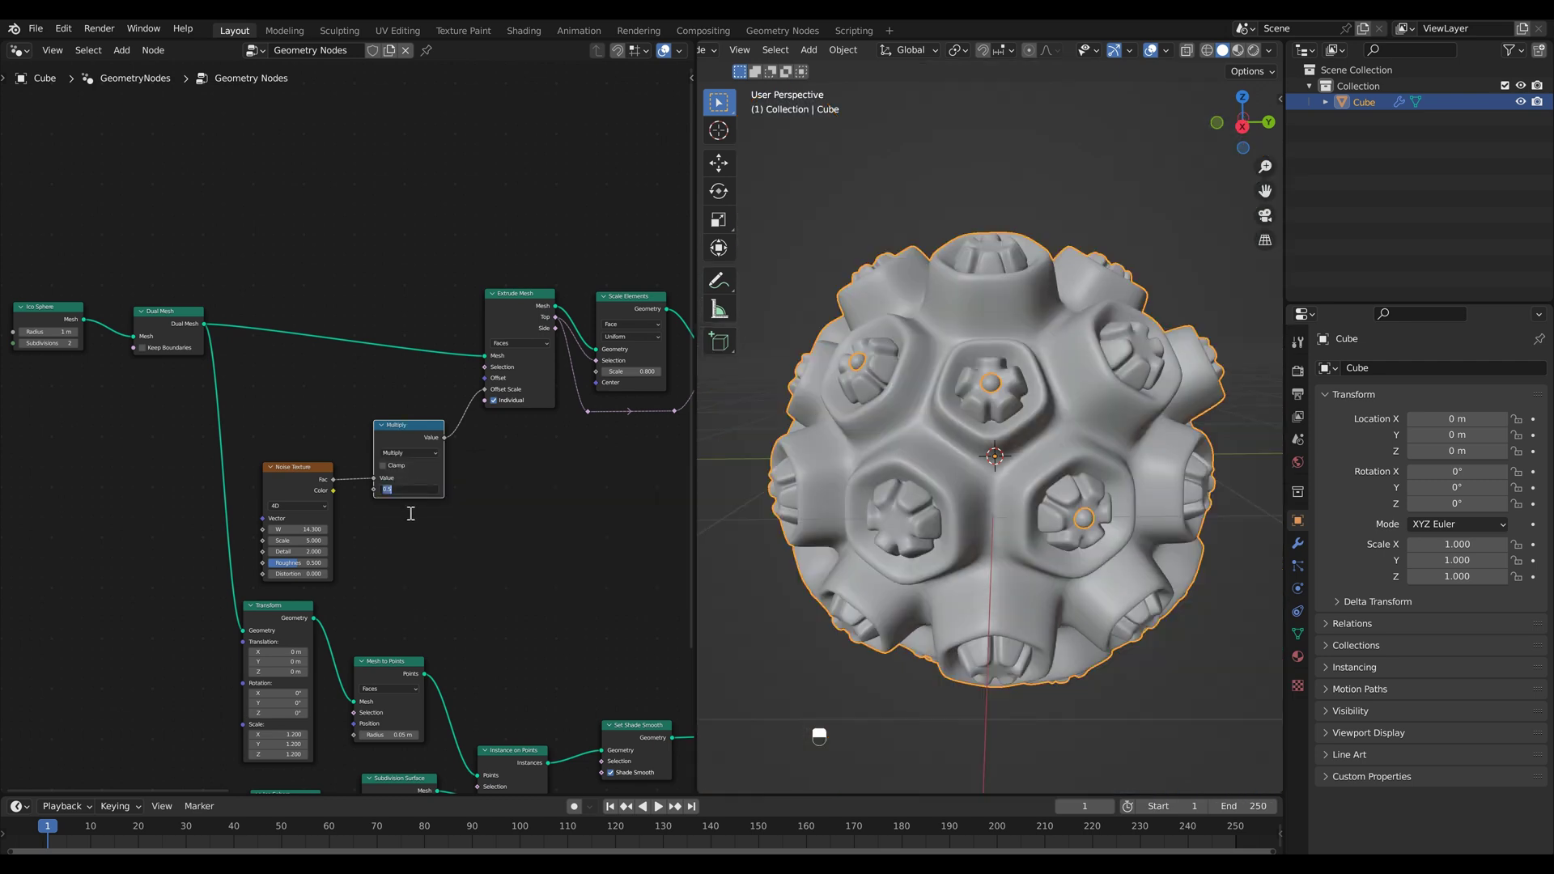
key("BackSpace")
type("-0.2")
key("Return")
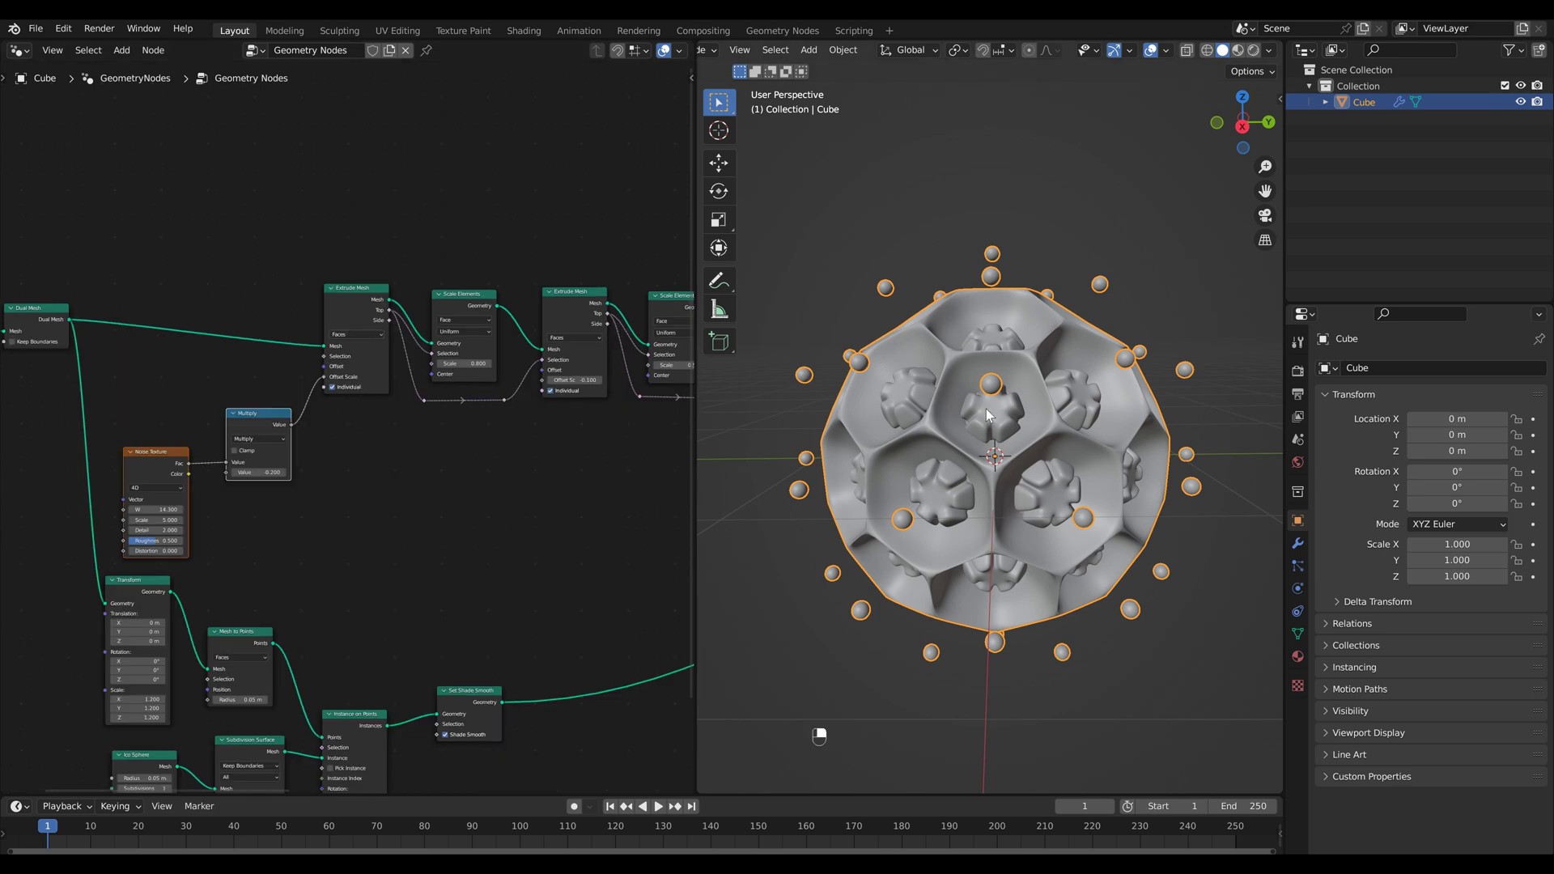
- Disconnect the Multiply node from the first Extrude Mesh, move it with the Noise Texture, and link it to the second Extrude Mesh's Offset Scale
right_click_drag(305, 386, 317, 416, "ctrl")
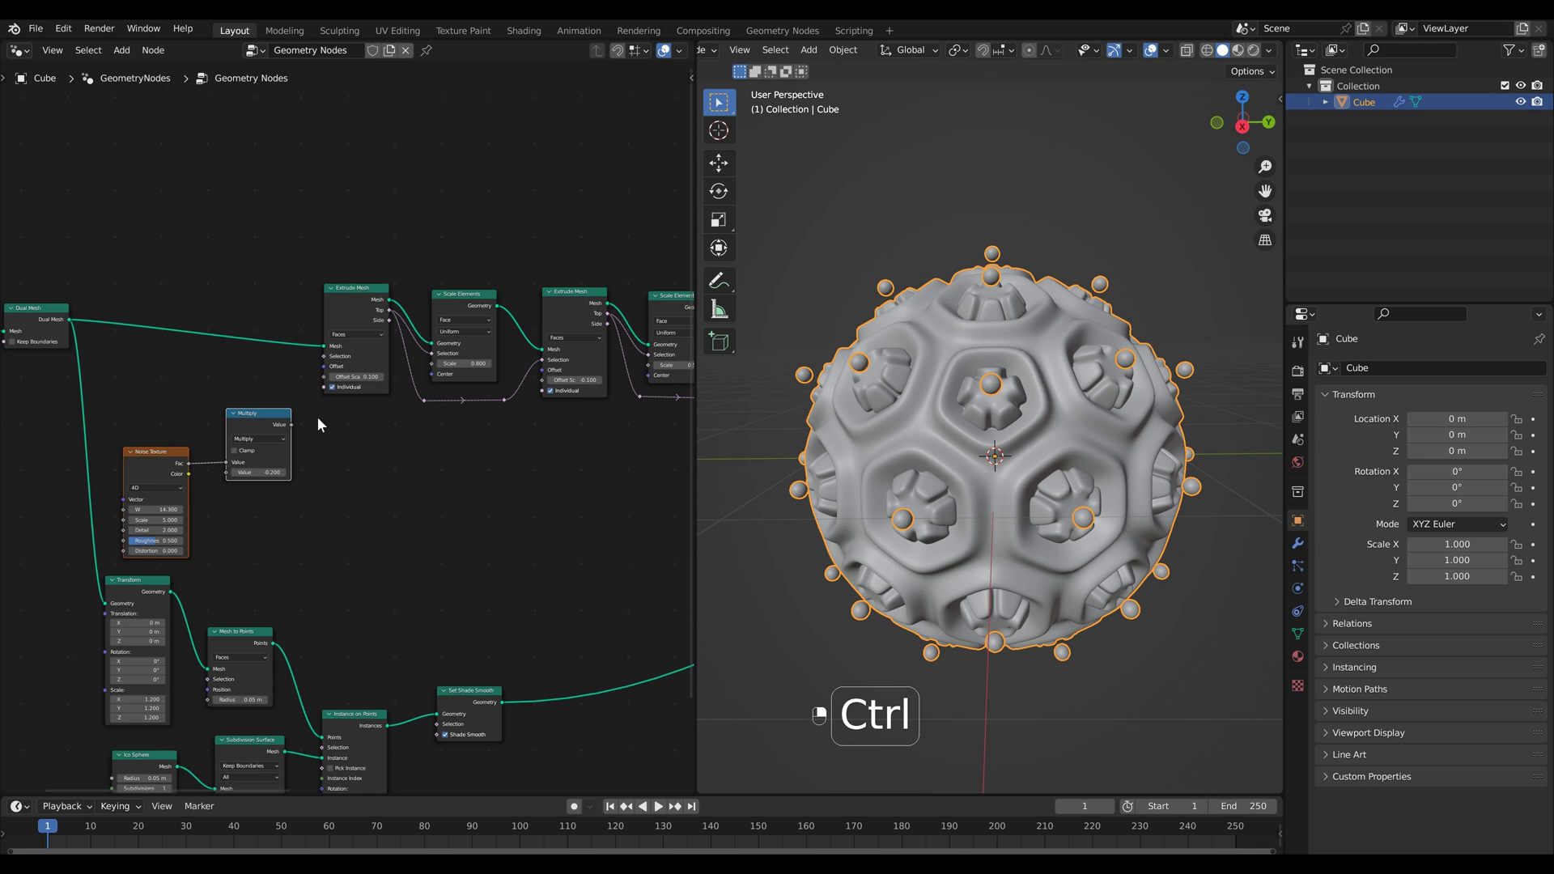
left_click_drag(277, 415, 471, 439)
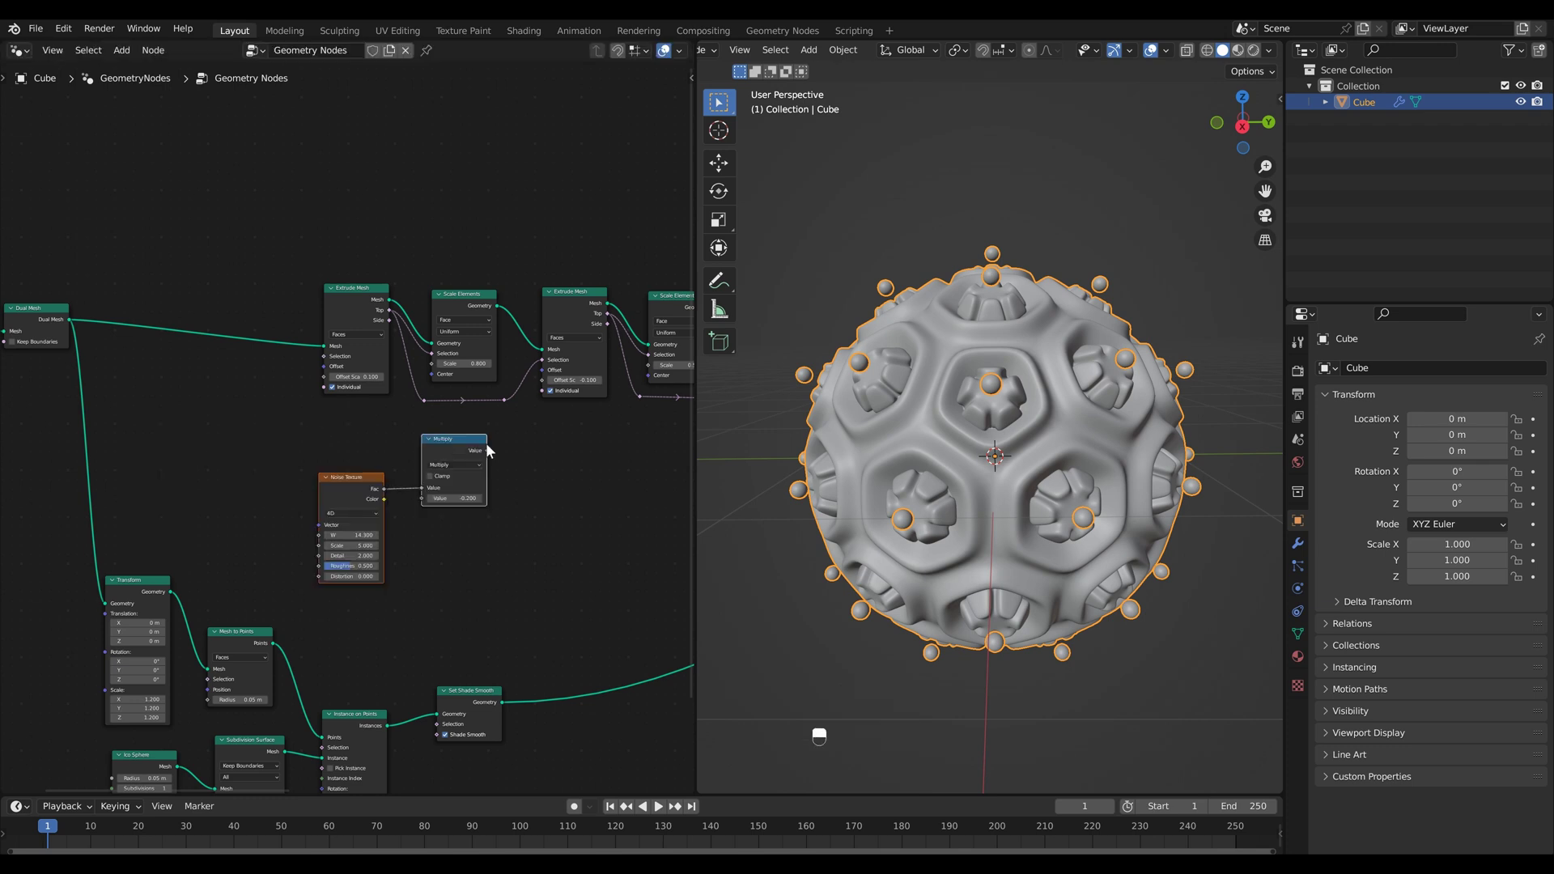
scroll(488, 446, "up", 3)
middle_click_drag(504, 445, 416, 437)
left_click_drag(433, 445, 504, 364)
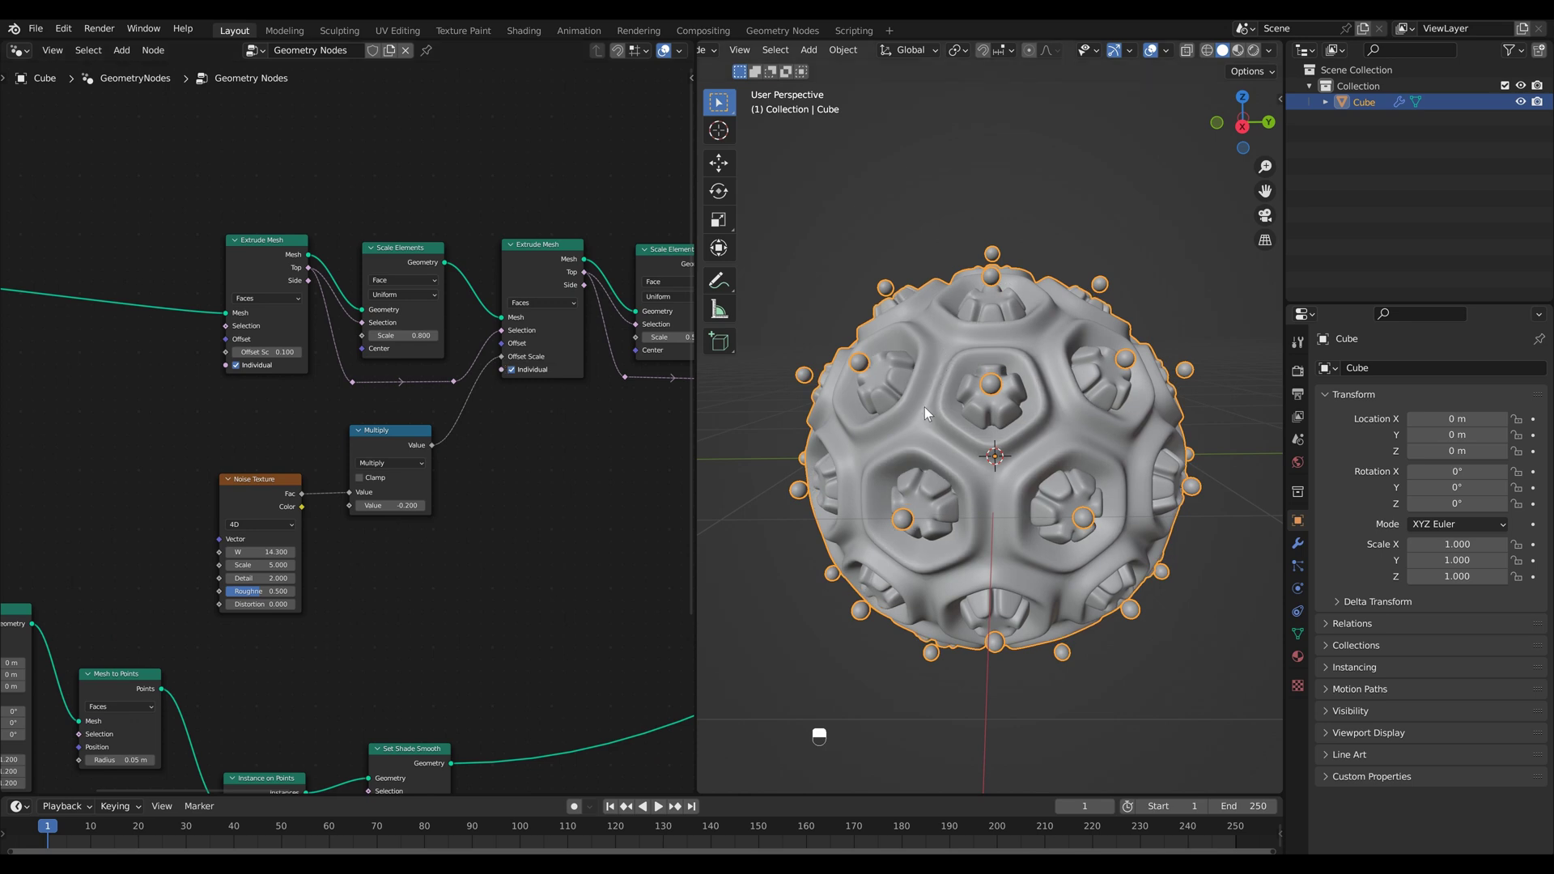
- Try the Noise Texture's W at 22.5 to preview how the extrusion depths change
left_click_drag(267, 552, 304, 554)
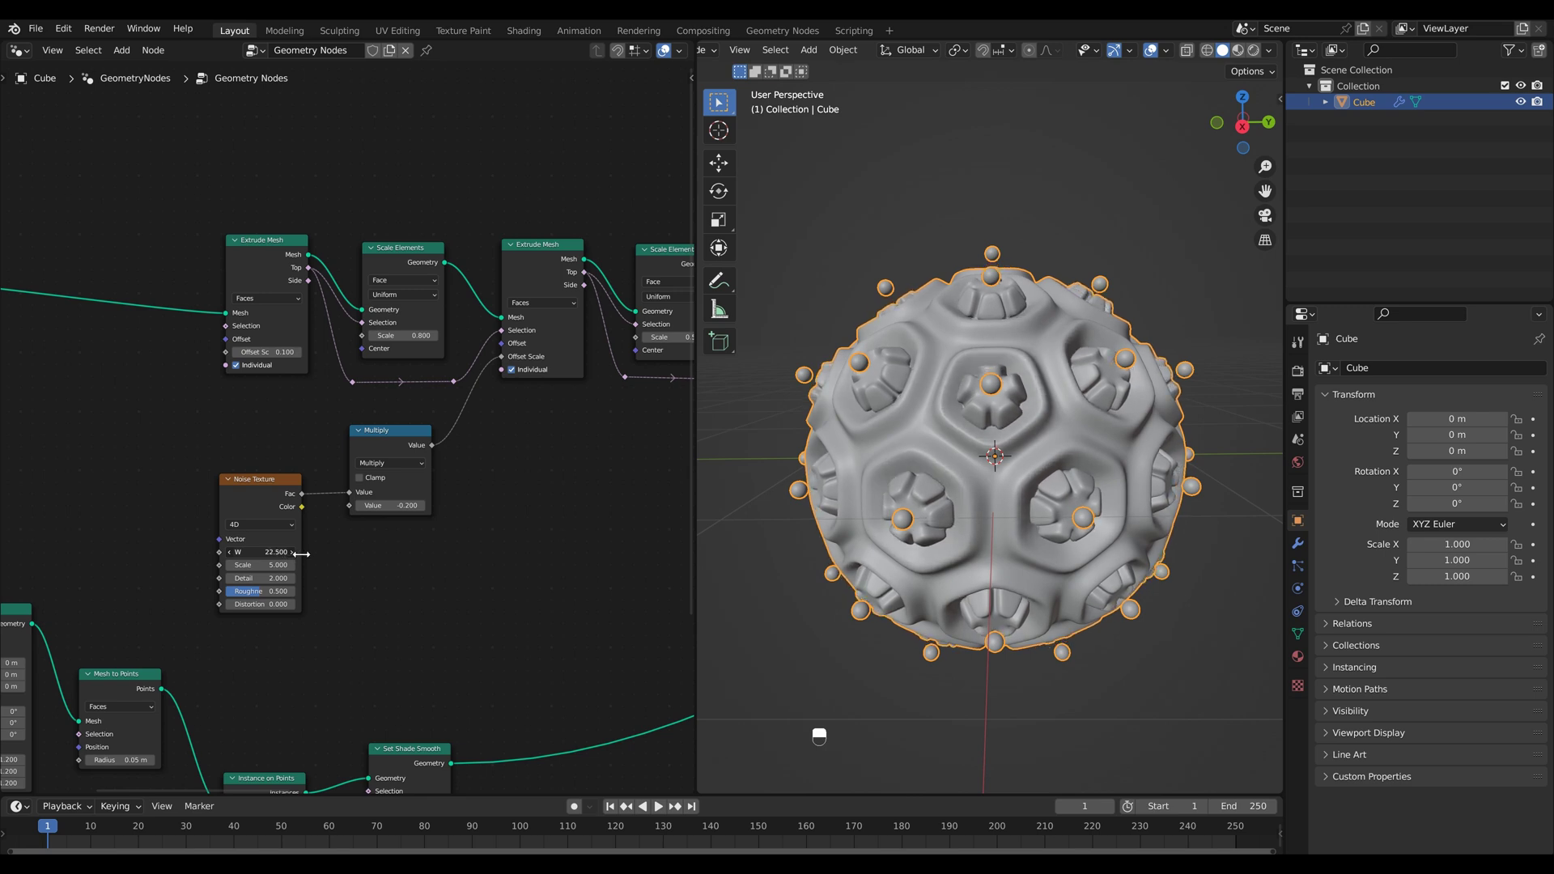
scroll(451, 454, "down", 2)
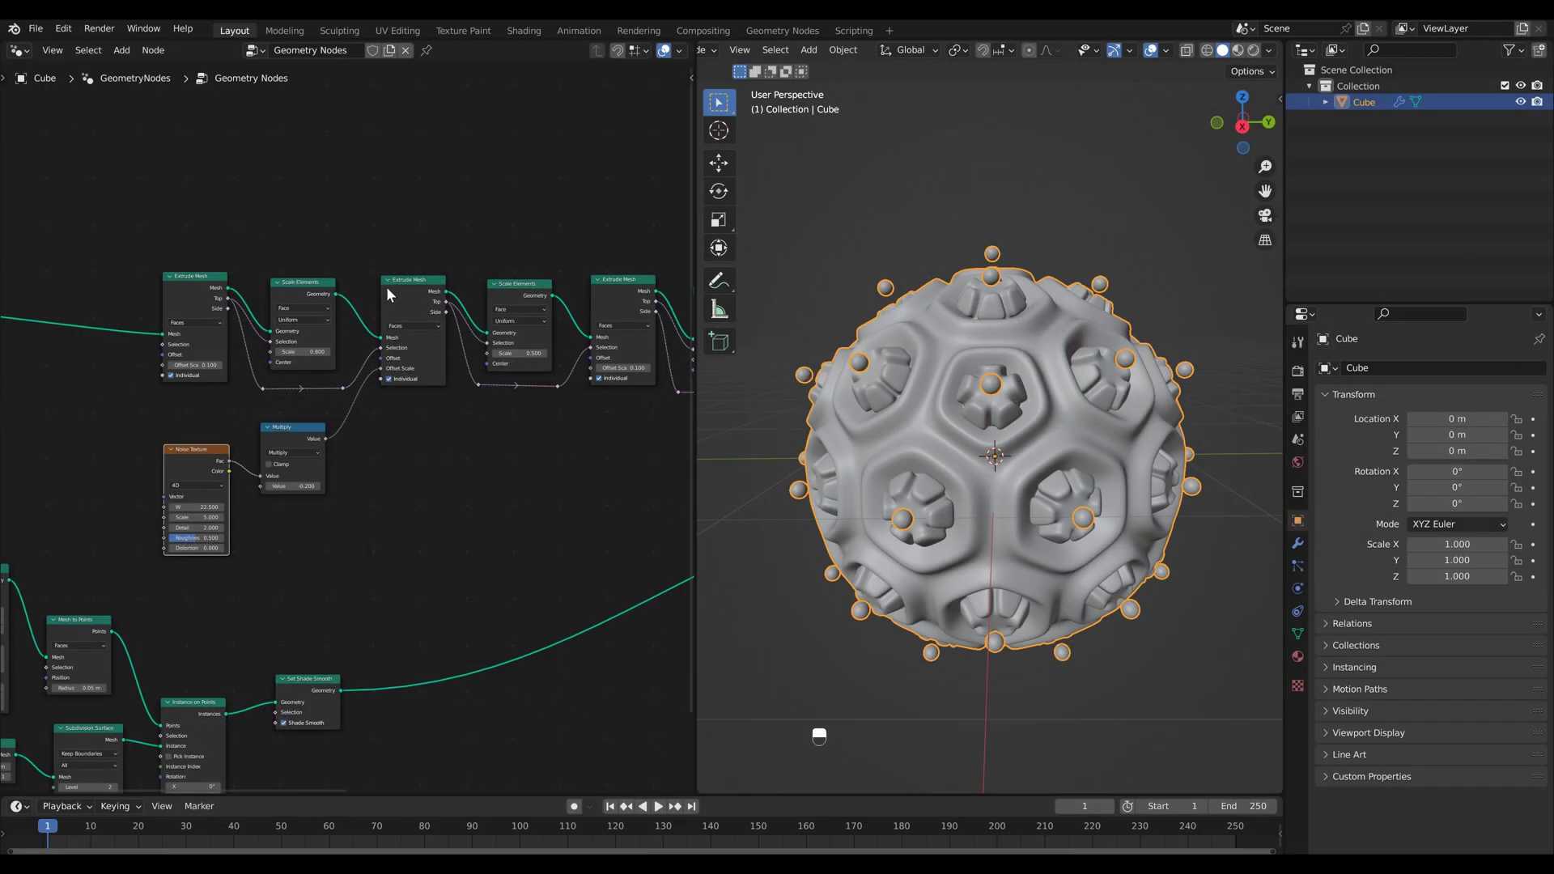
key("ctrl+z")
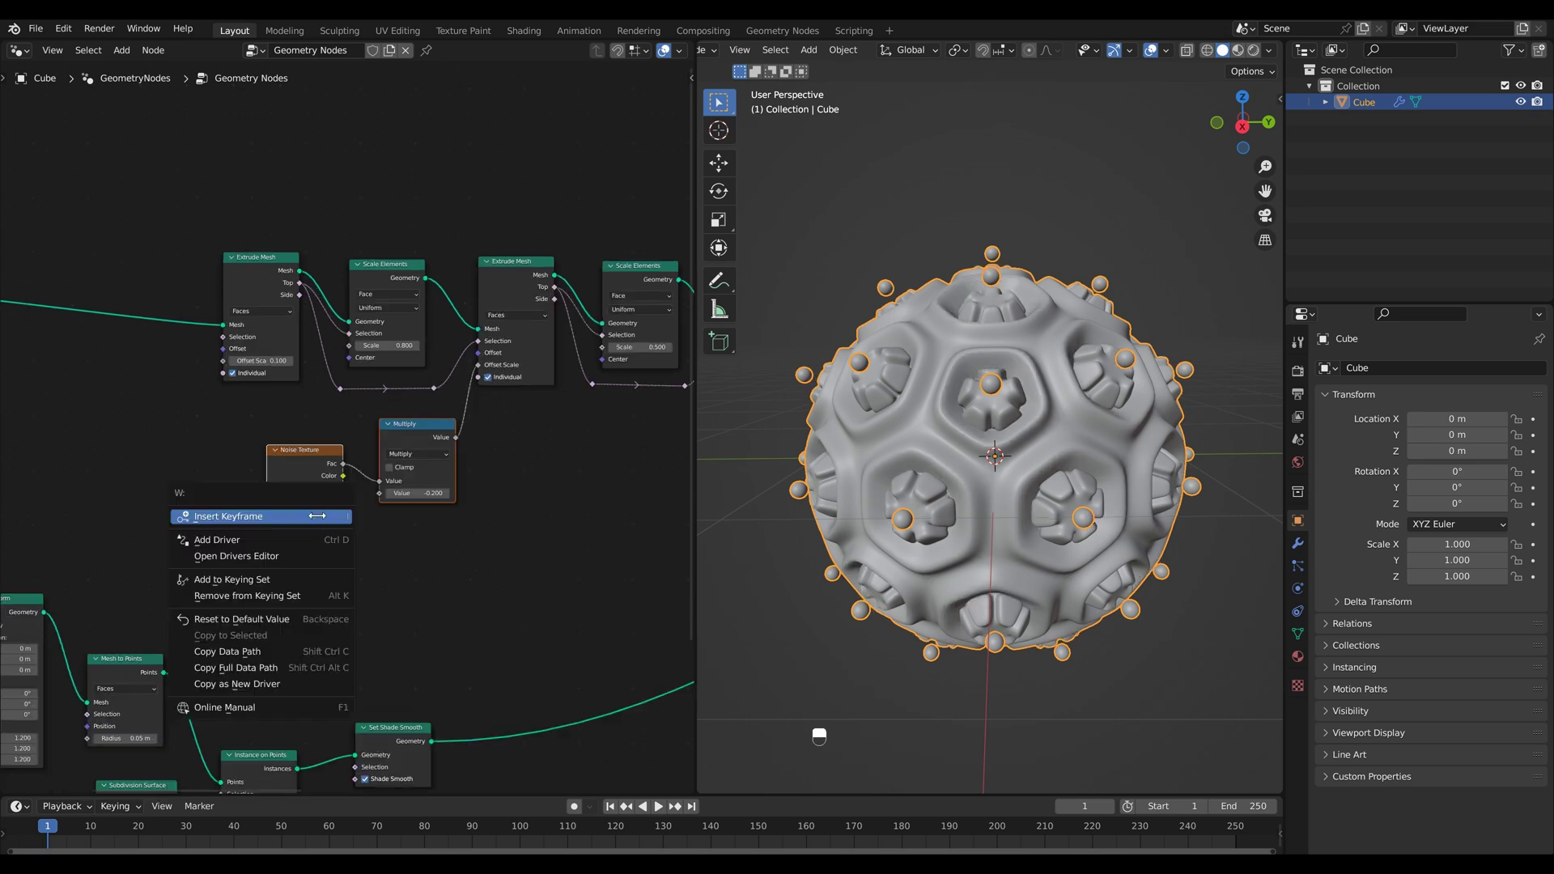
- Keyframe the Noise Texture's W at 0 on frame 1 and again on frame 251
left_click(243, 514)
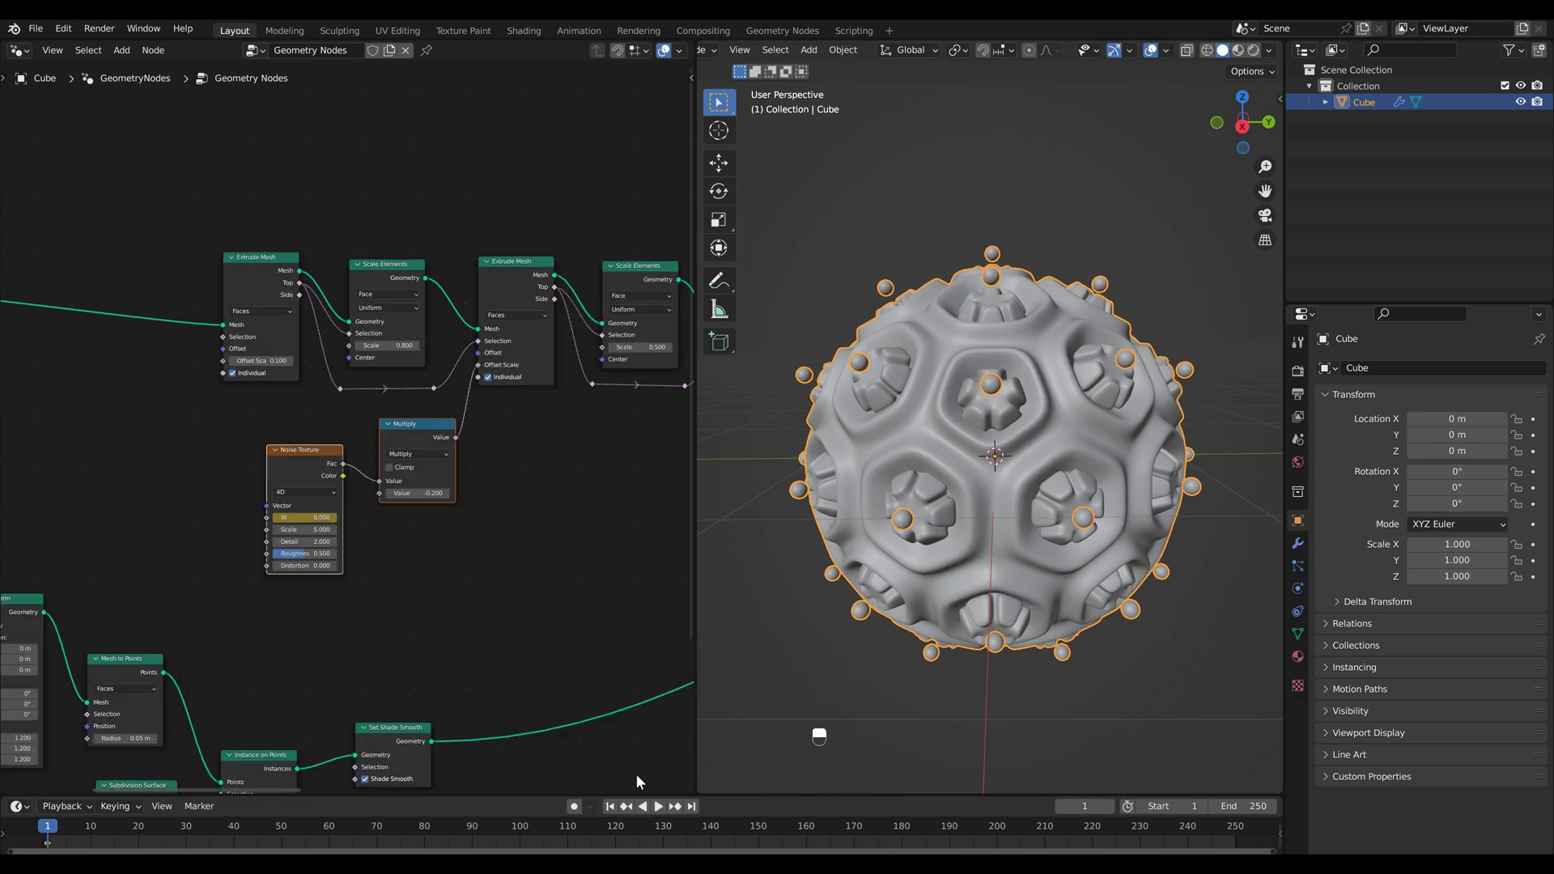
left_click(692, 806)
key("Right")
right_click(316, 517)
left_click(316, 517)
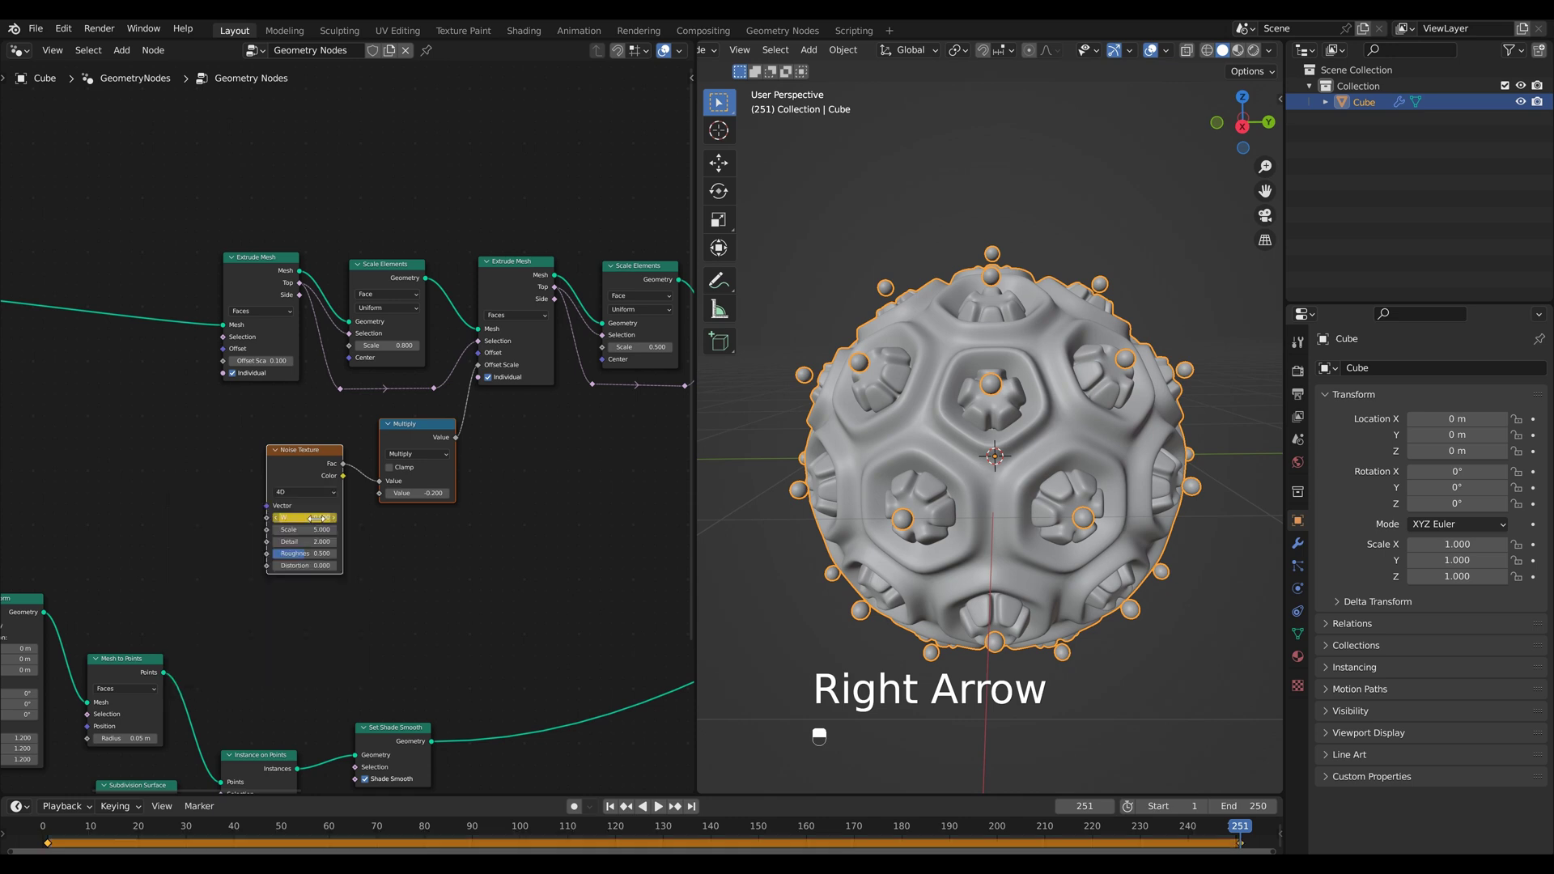
- Set the Noise Texture's W to 1 at frame 125 and keyframe it there
left_click(639, 826)
left_click(317, 518)
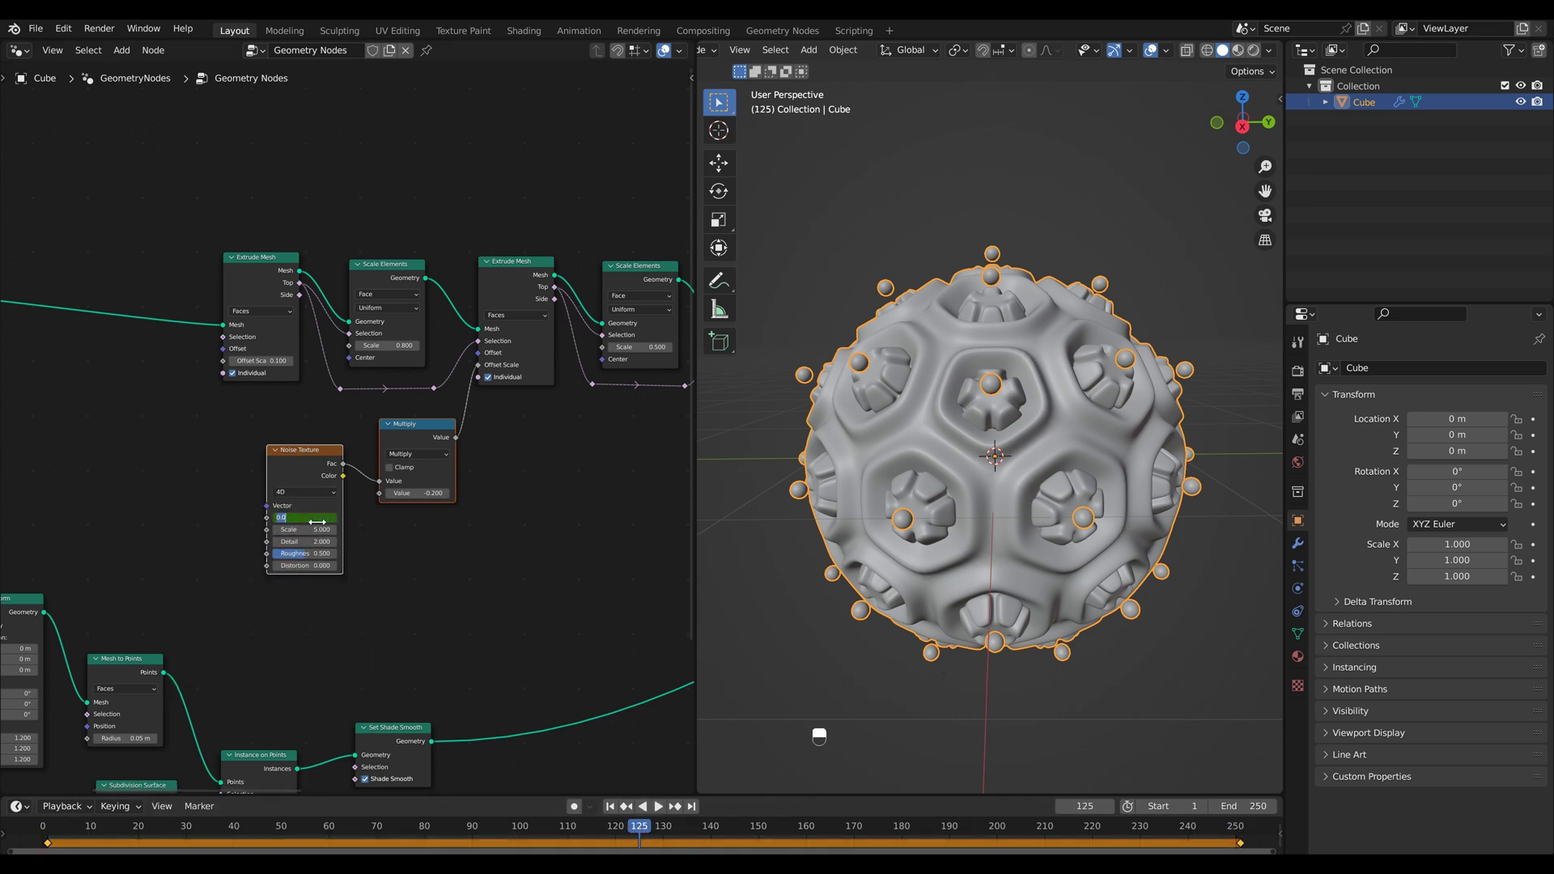
type("1")
key("Return")
right_click(317, 518)
left_click(299, 508)
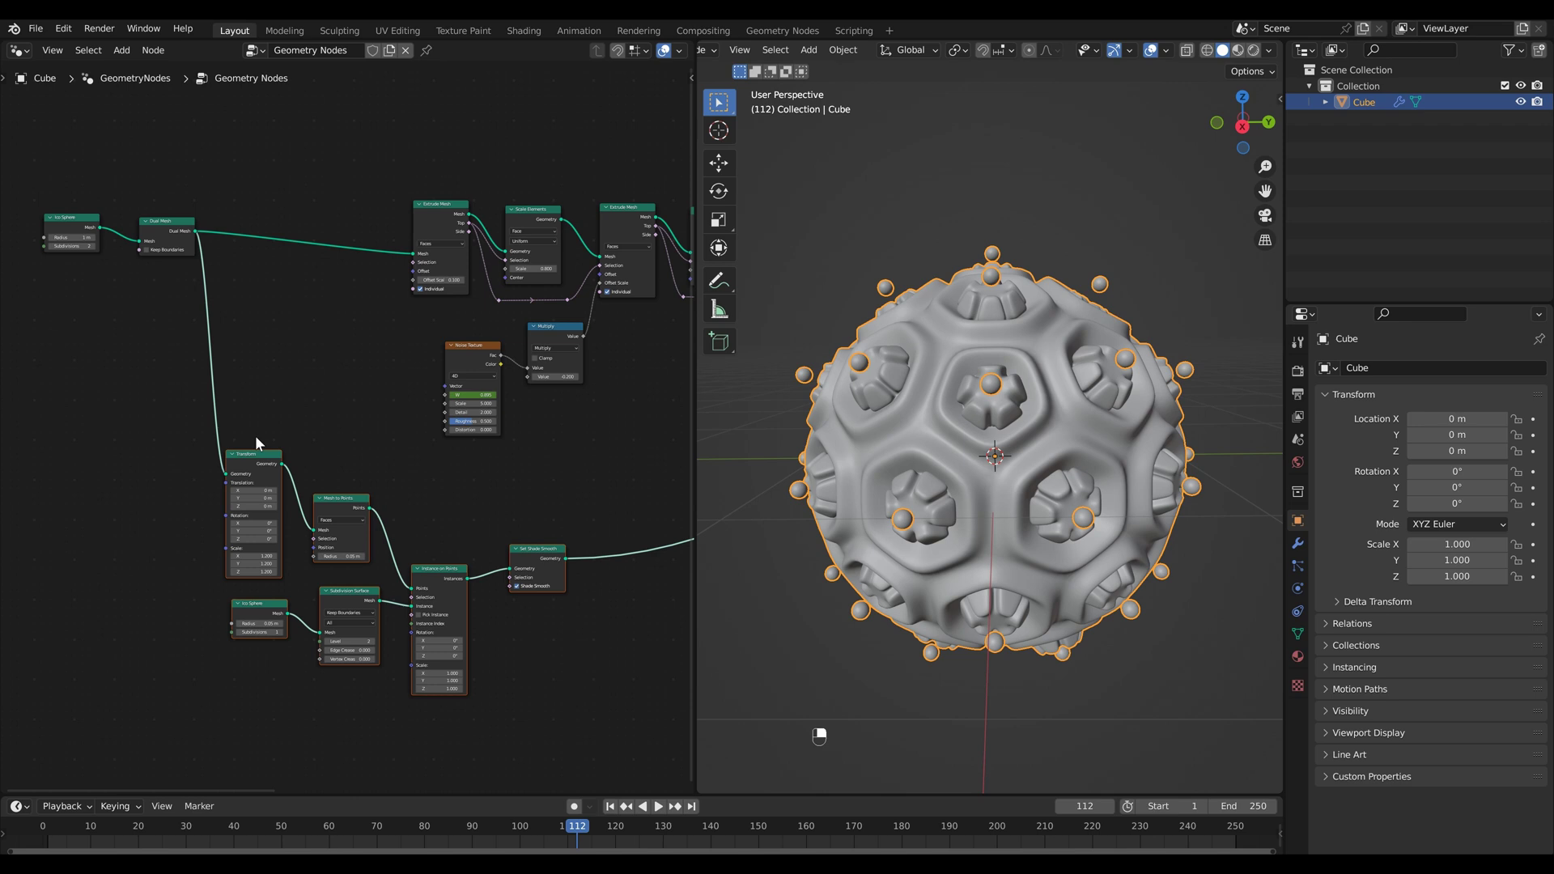
- Add a Set Position node between the Transform and Mesh to Points nodes
key("shift+a")
left_click(272, 355)
type("set")
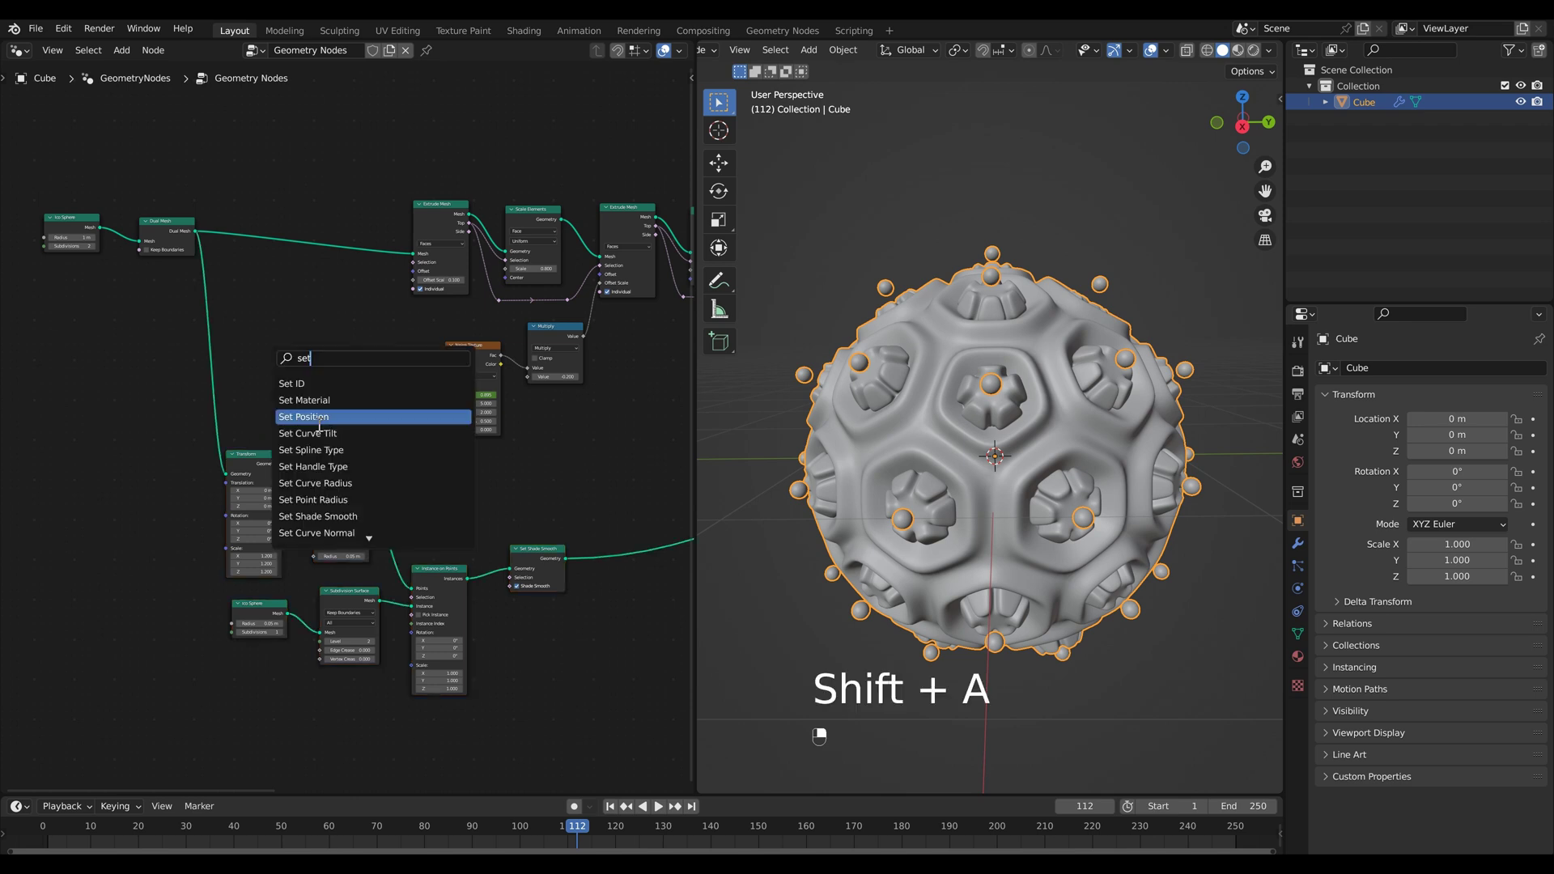
left_click(319, 419)
left_click(347, 490)
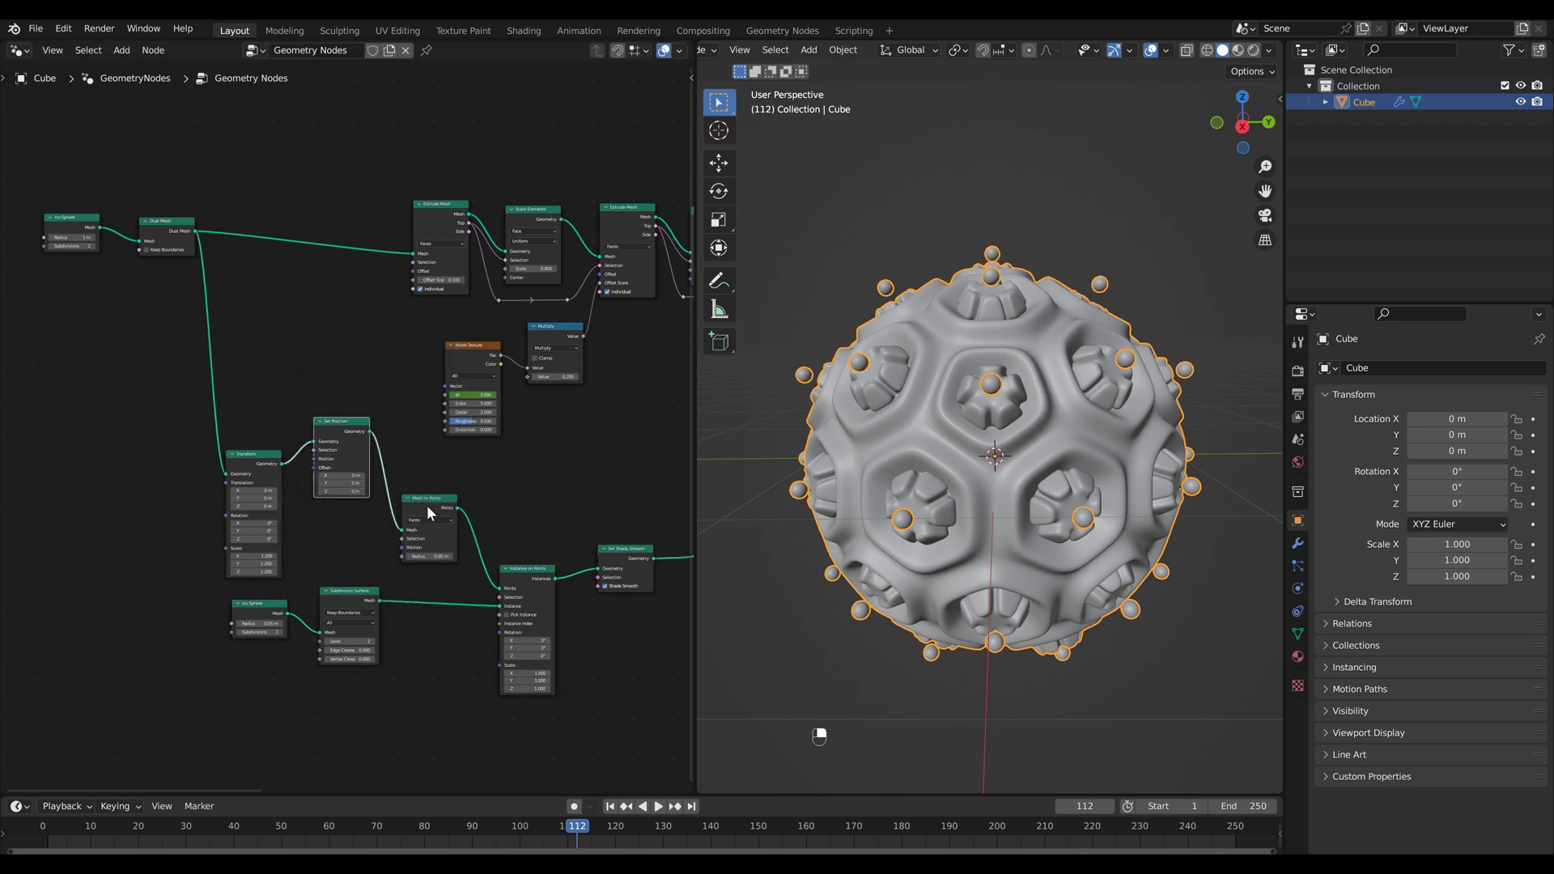
- Rearrange the small-sphere instancing nodes, spreading Transform, Mesh to Points, Instance on Points, Subdivision Surface and Ico Sphere around Set Position
left_click_drag(429, 514, 462, 517)
left_click_drag(522, 571, 550, 547)
left_click_drag(348, 591, 462, 602)
left_click_drag(265, 614, 346, 613)
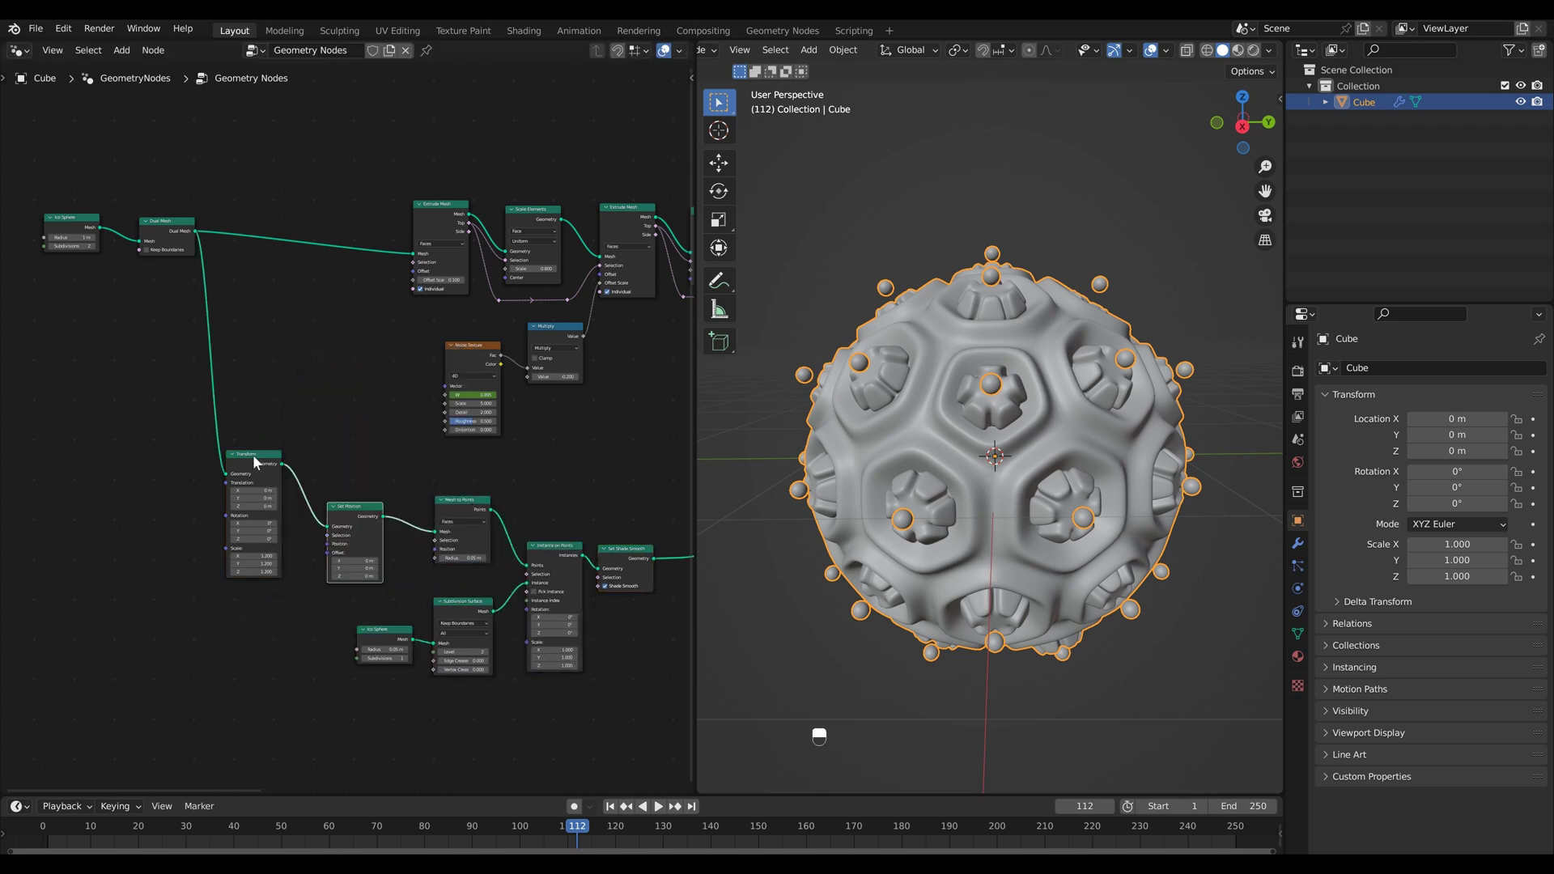
left_click_drag(253, 457, 255, 445)
- Duplicate the Noise Texture and Multiply pair below the Transform node and link the copied Multiply to Set Position's Offset
left_click_drag(462, 326, 551, 381)
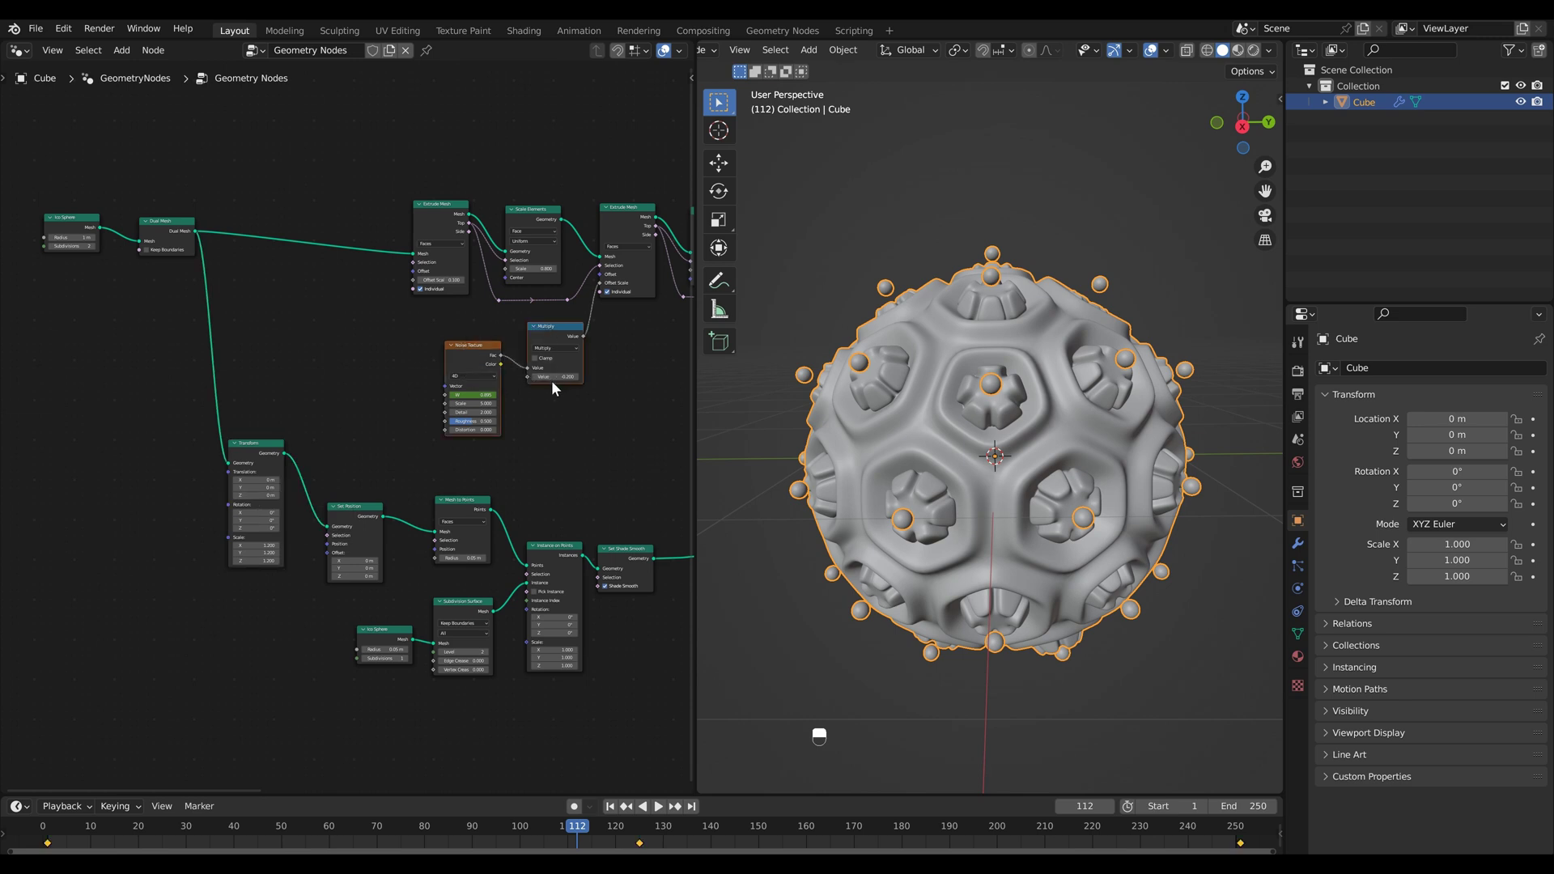
key("shift+d")
left_click(302, 604)
scroll(307, 613, "up", 1)
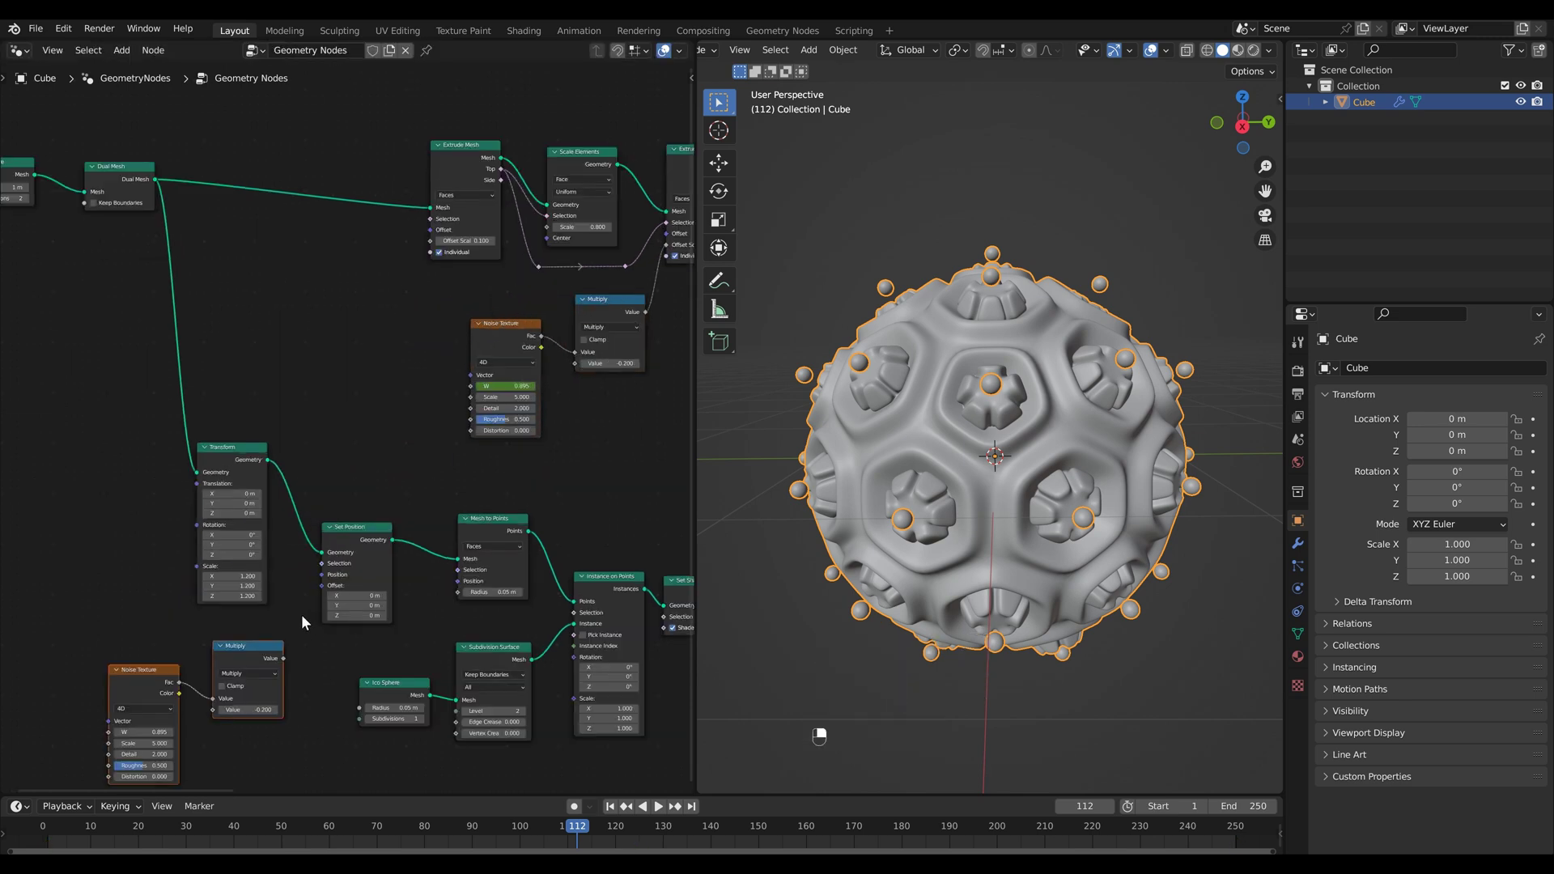
middle_click_drag(301, 615, 340, 587)
left_click_drag(322, 631, 362, 560)
scroll(358, 562, "down", 2)
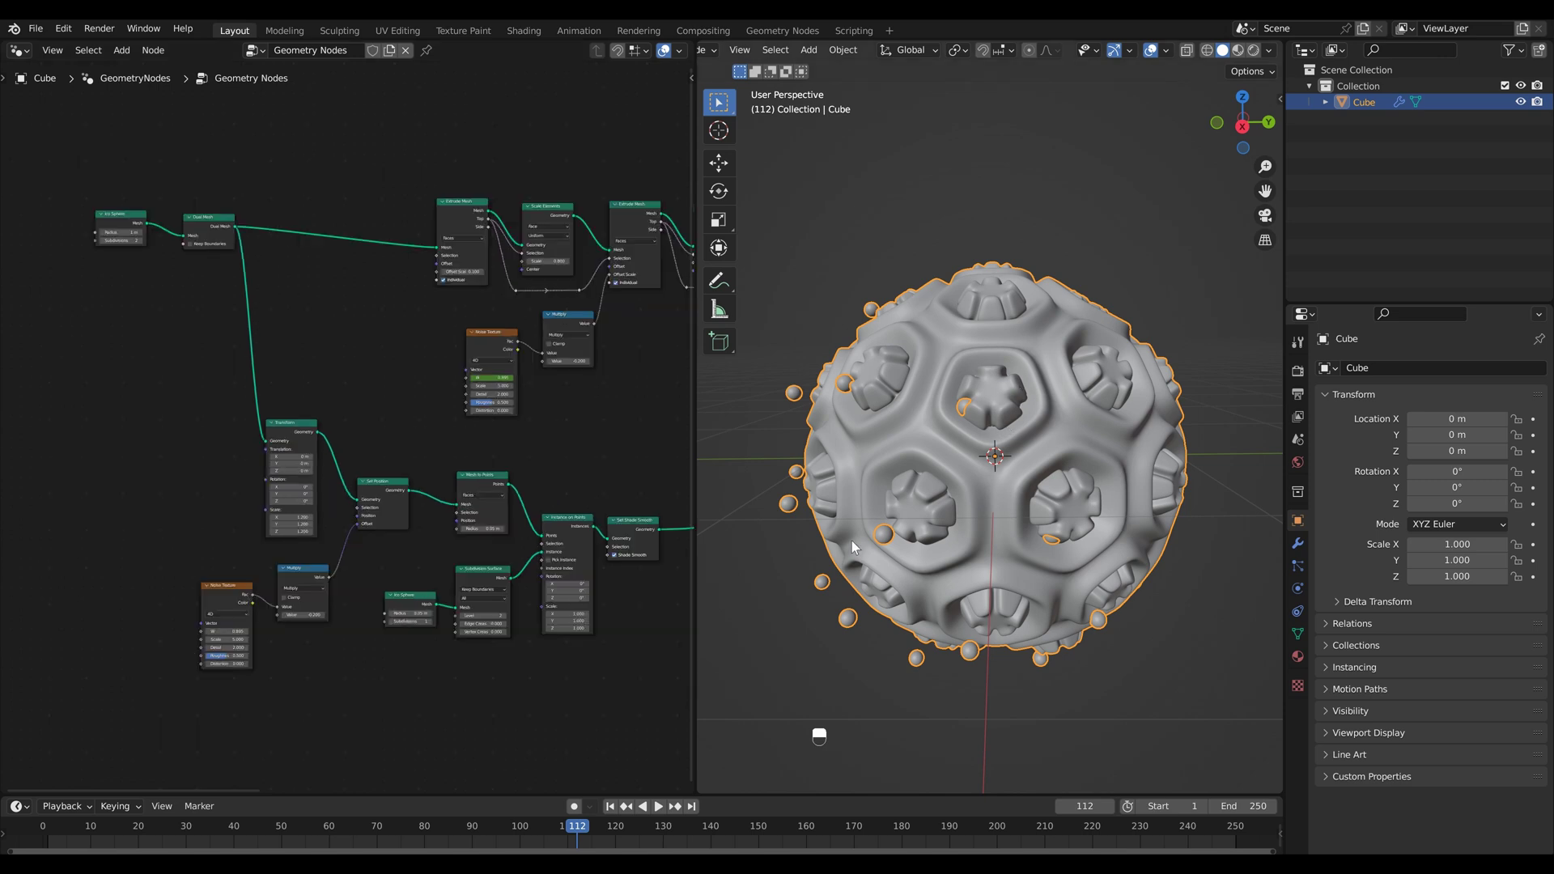
- Make room before Set Position and insert a Vector Math node set to Multiply between the copied Multiply and the Offset input
left_click_drag(277, 584, 306, 579)
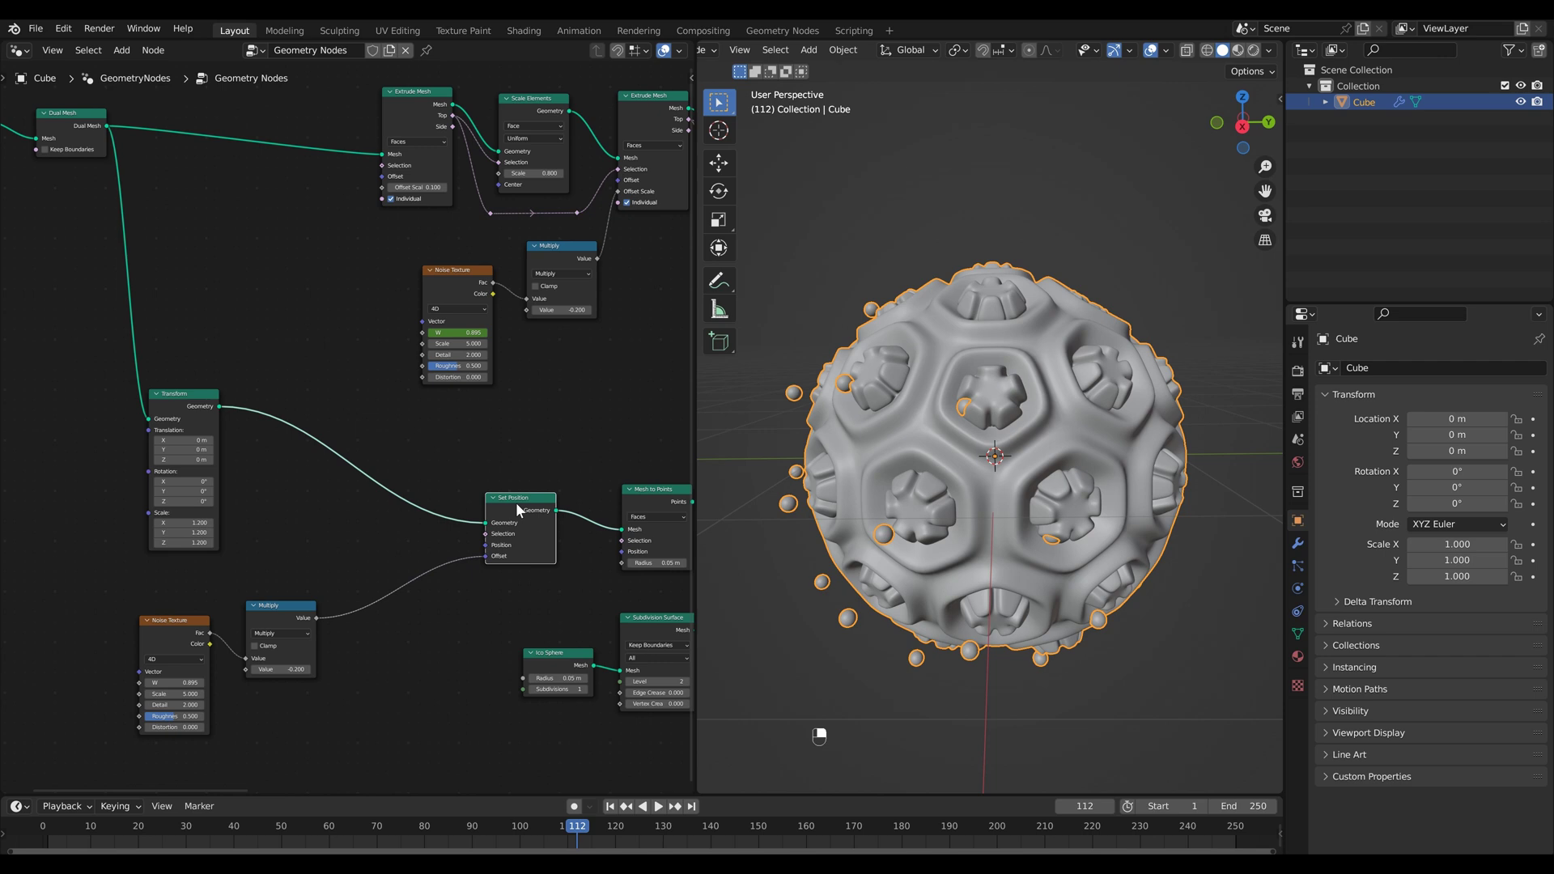
left_click_drag(517, 503, 514, 503)
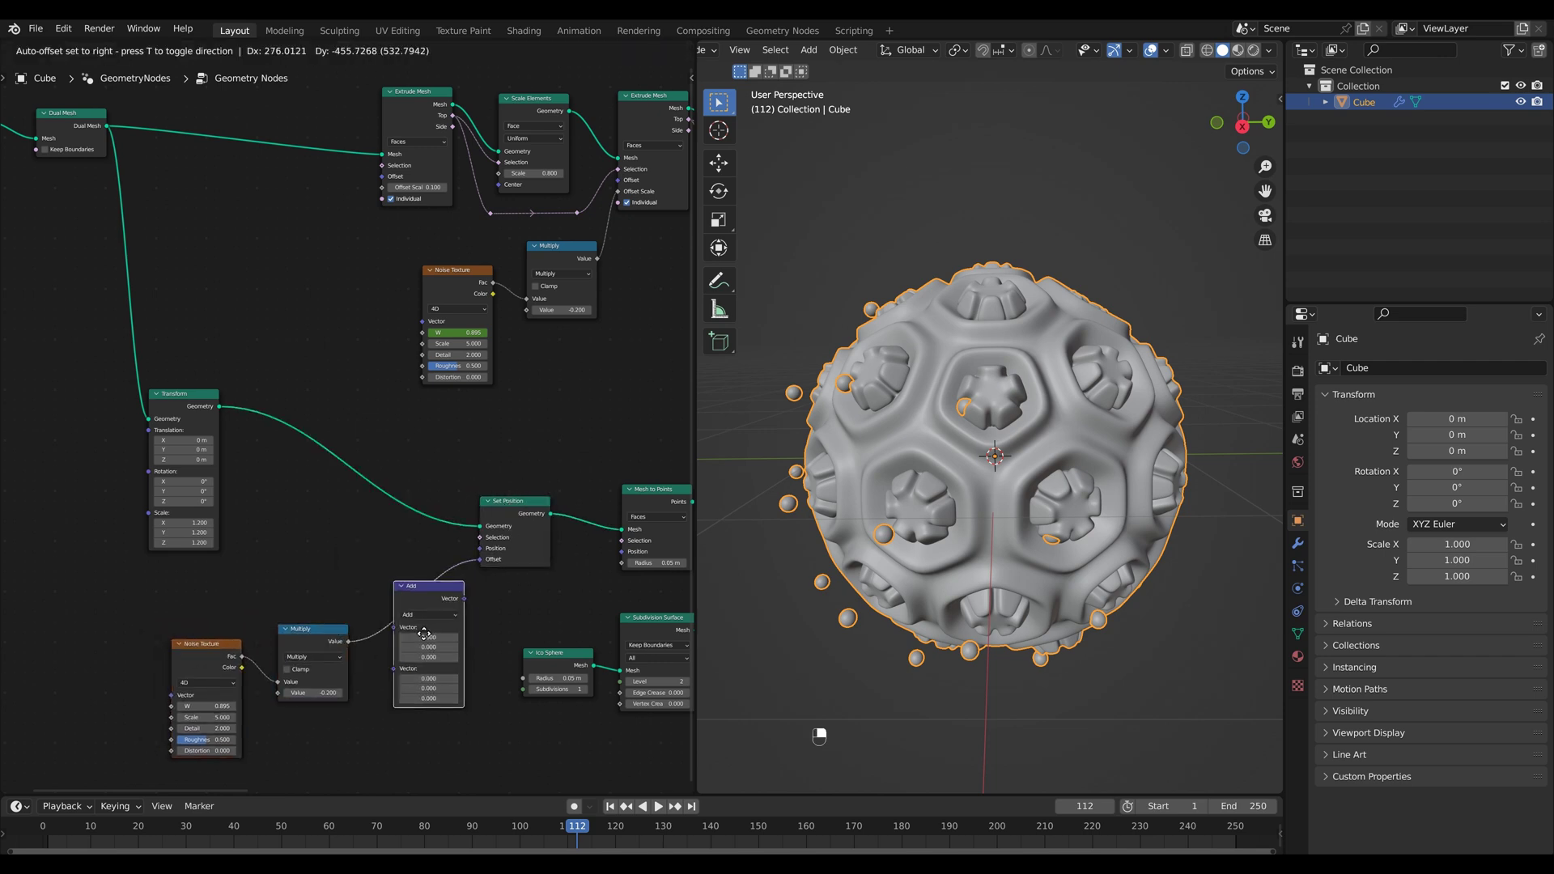
left_click(425, 633)
left_click(428, 614)
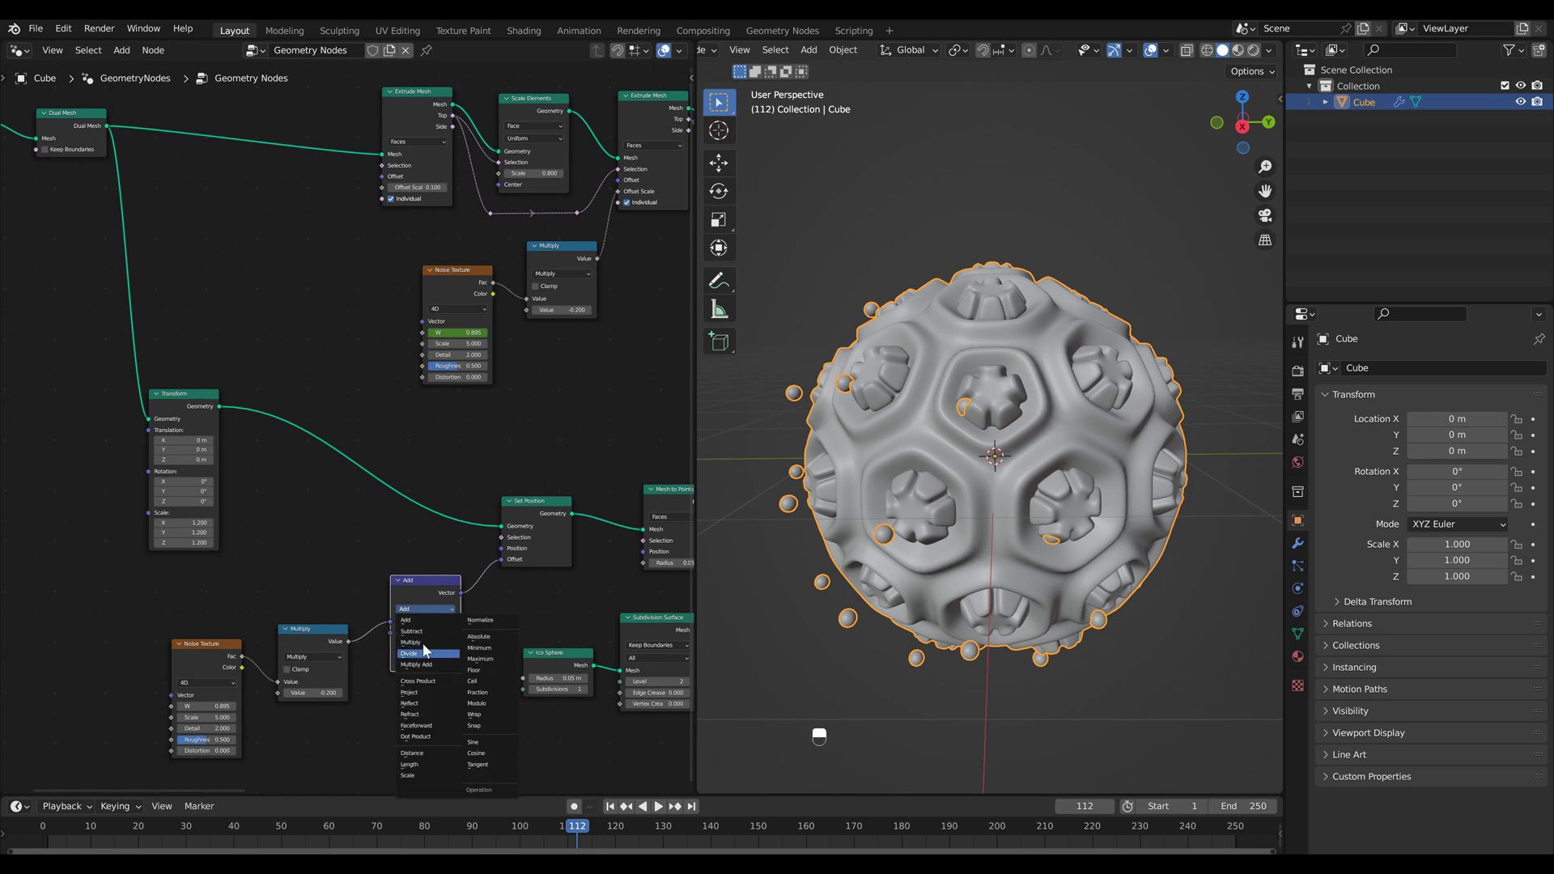
left_click(425, 649)
- Add a Normal node and feed it into the vector Multiply's first input, with the noise Multiply in the second
key("shift+a")
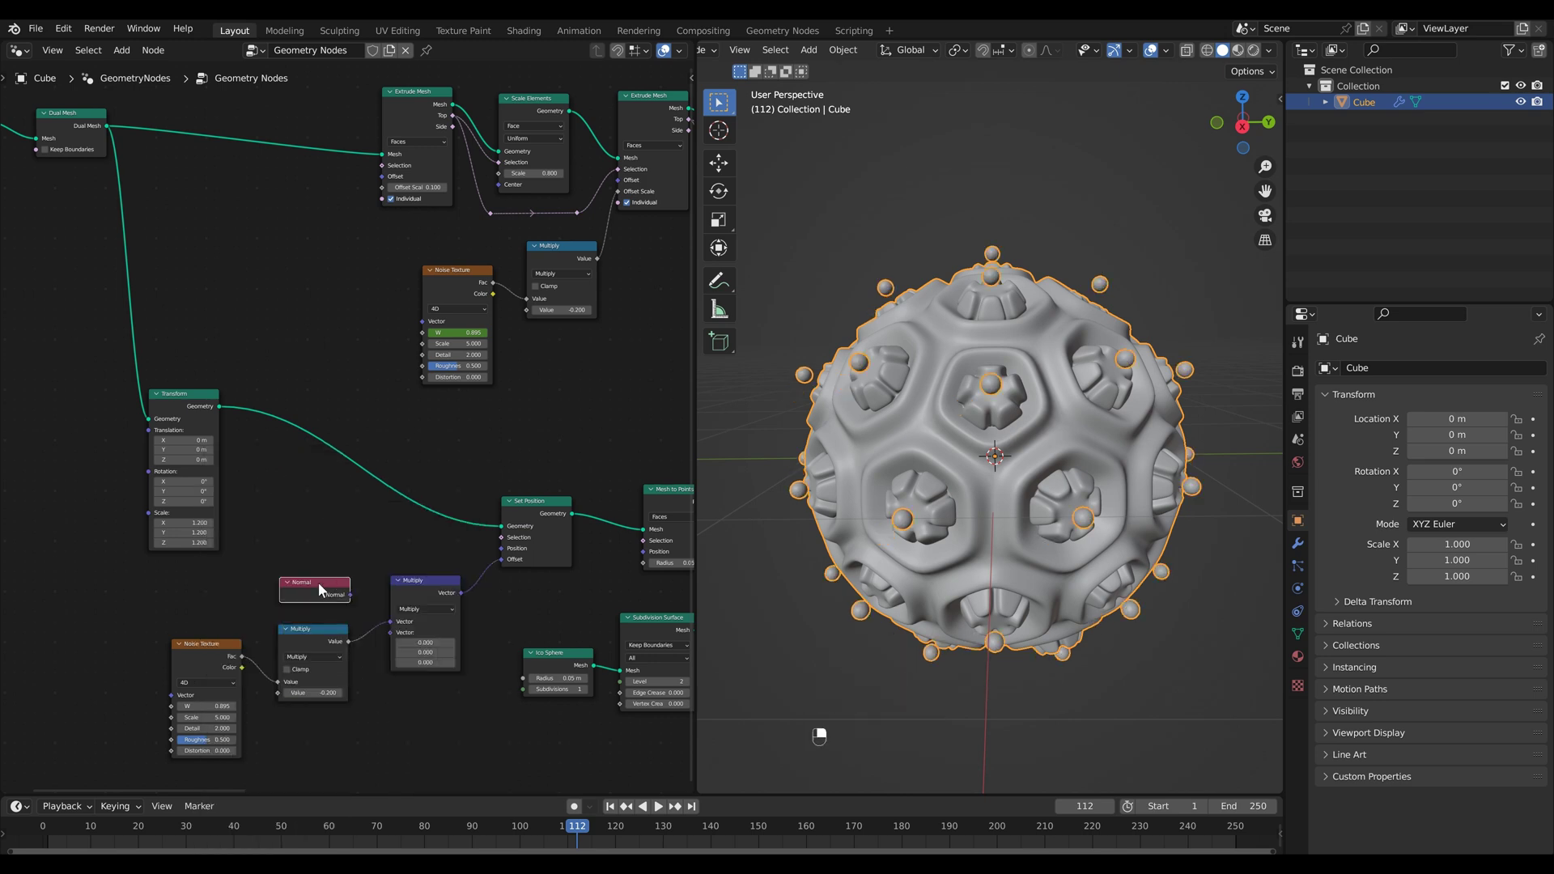
left_click(351, 595)
left_click_drag(391, 619, 391, 620)
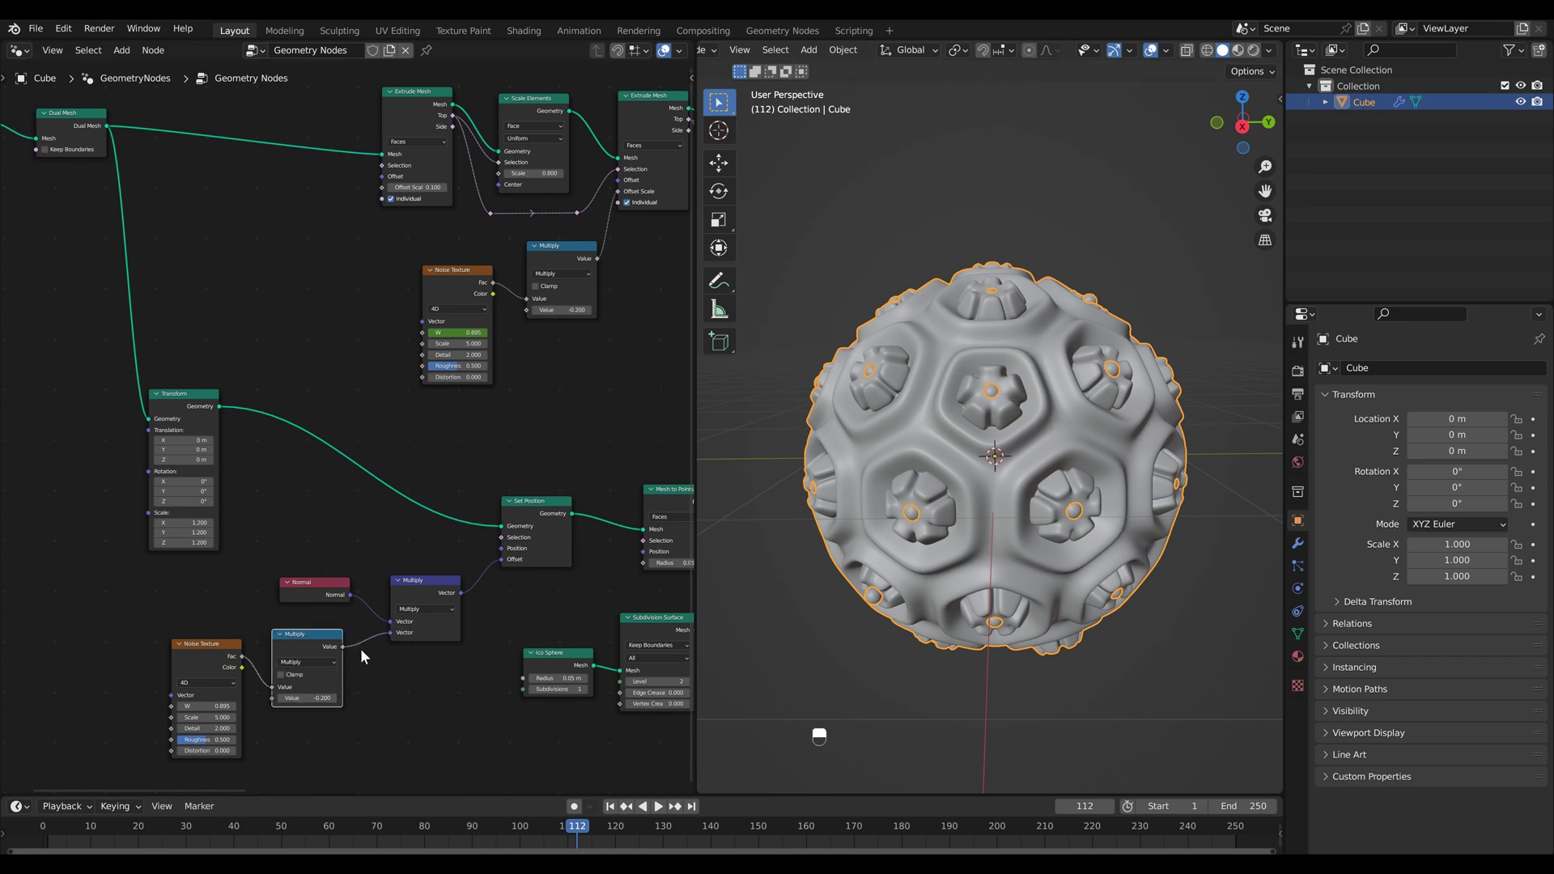
- Duplicate the lower math Multiply node, insert it before the vector Multiply, and change it to Add with a value of 0.1
key("shift+d")
left_click(409, 657)
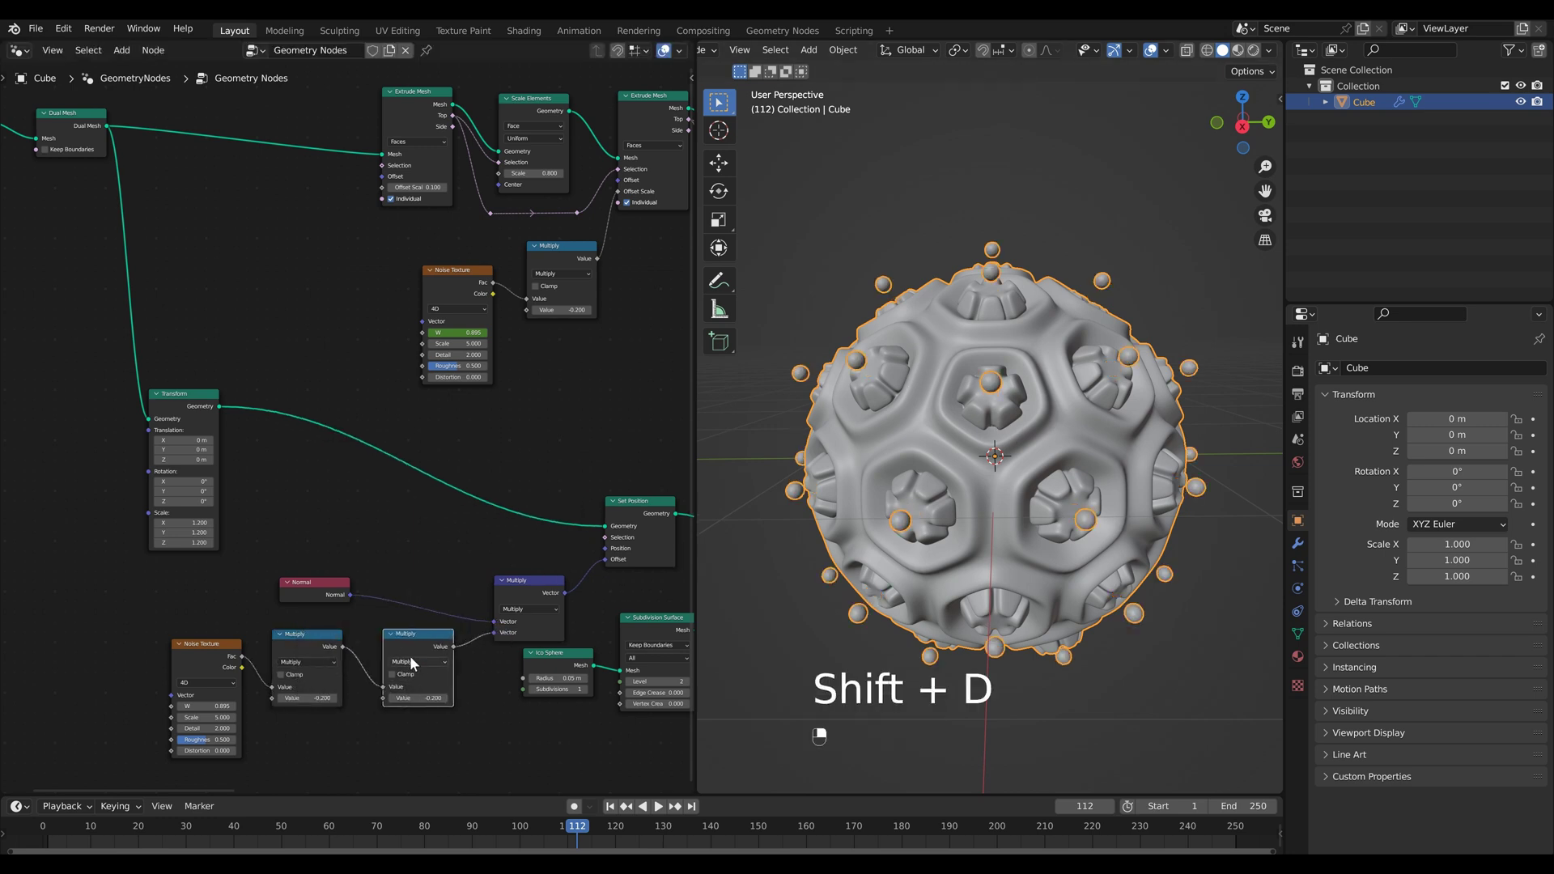
left_click(417, 662)
left_click(411, 688)
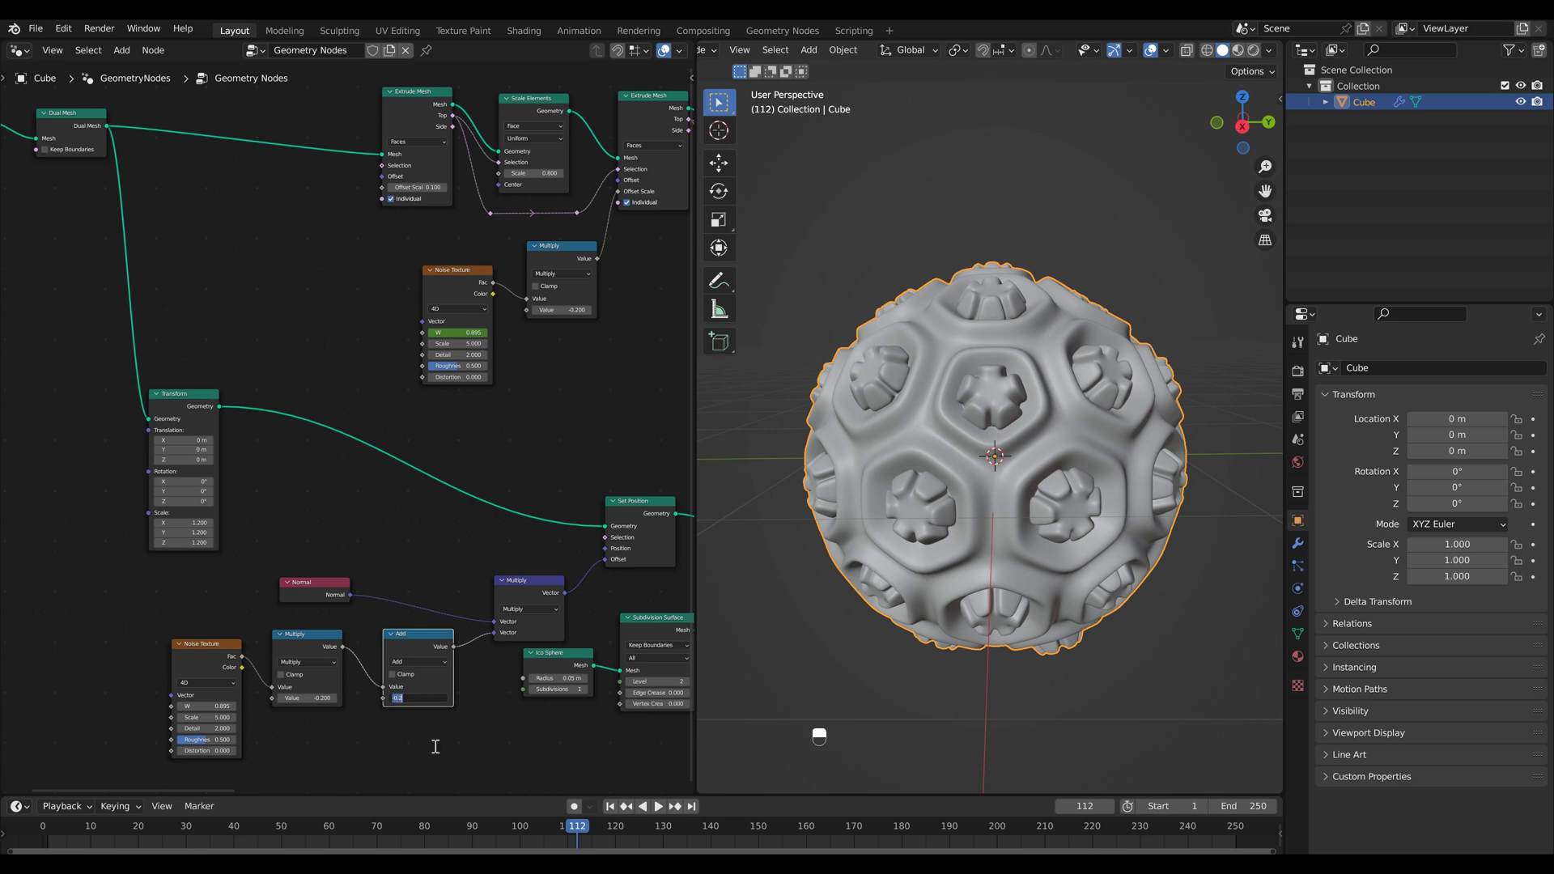
key("Return")
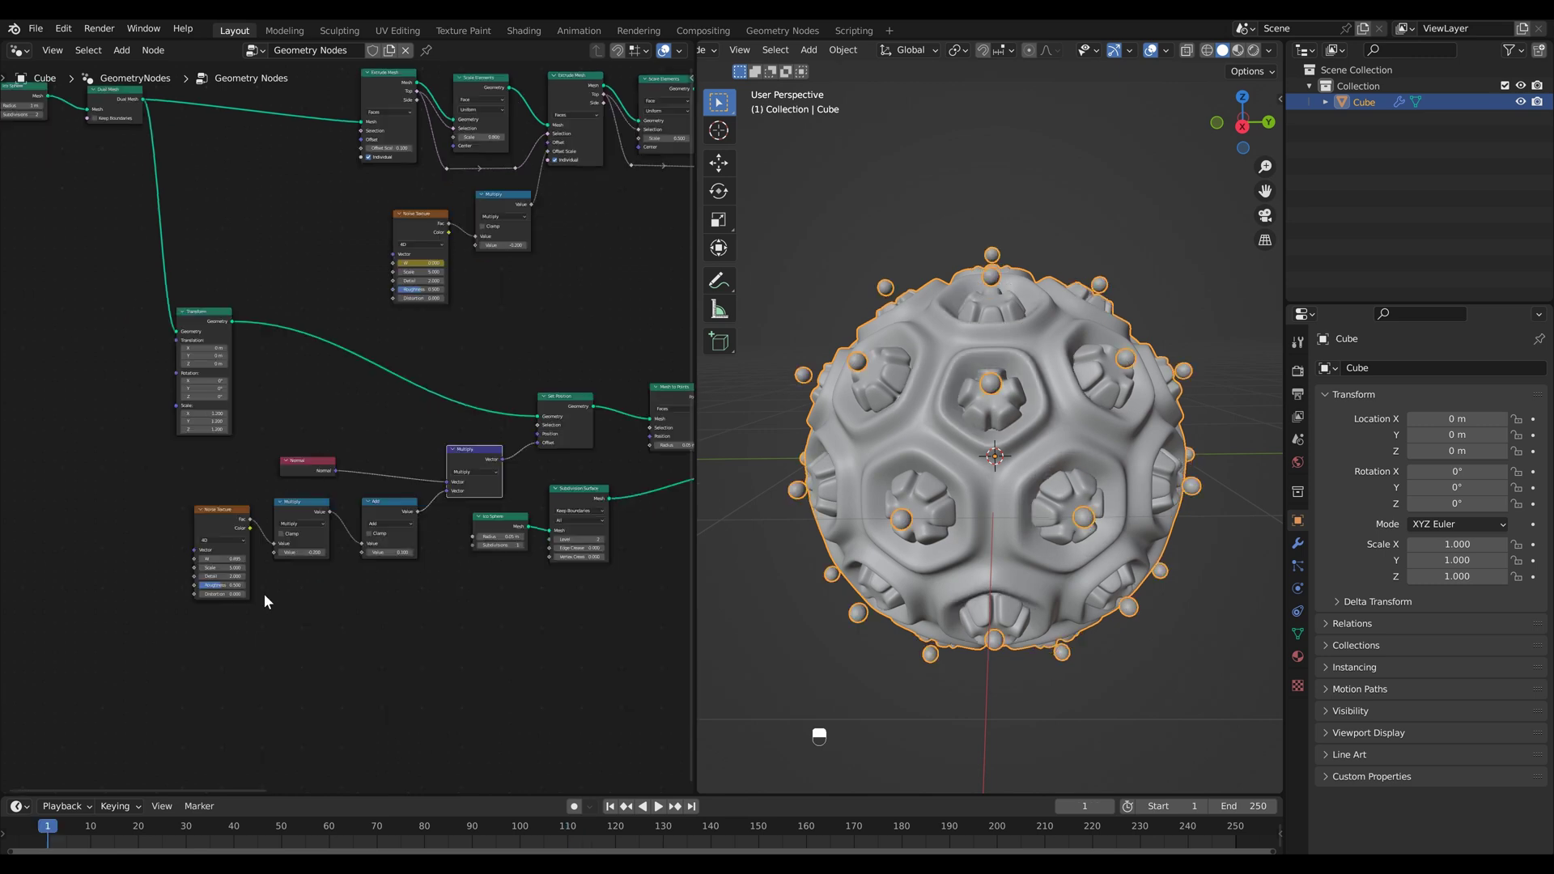
- Set the lower Noise Texture's W to 0 on frame 1 and keyframe it there and on frame 251
middle_click_drag(264, 600, 384, 603)
scroll(364, 597, "up", 2)
left_click(348, 586)
type("0")
key("Return")
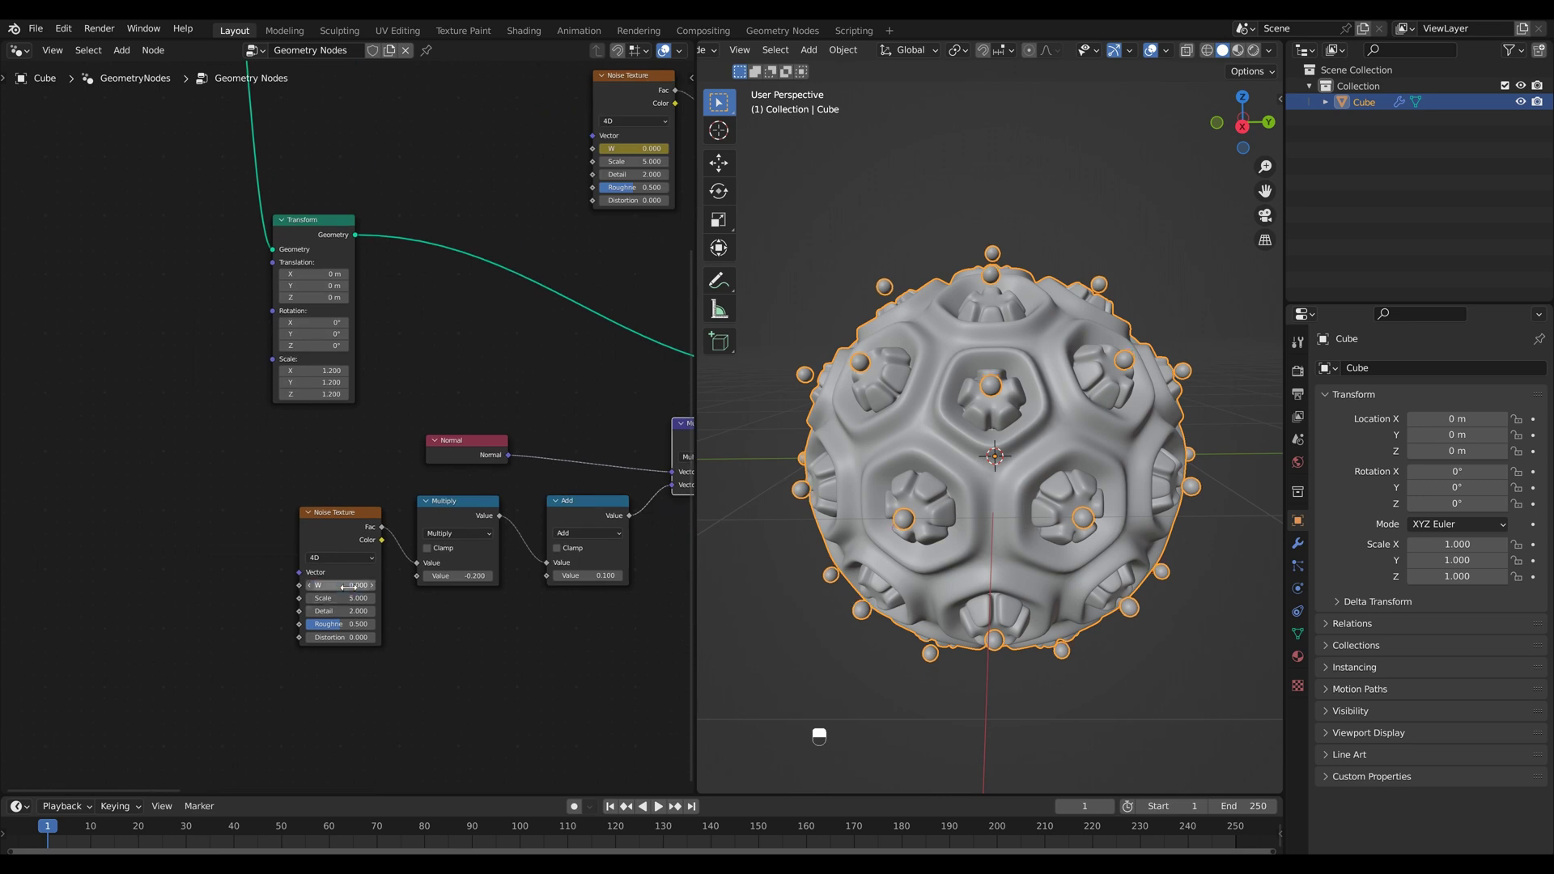
key("shift+Right")
key("Right")
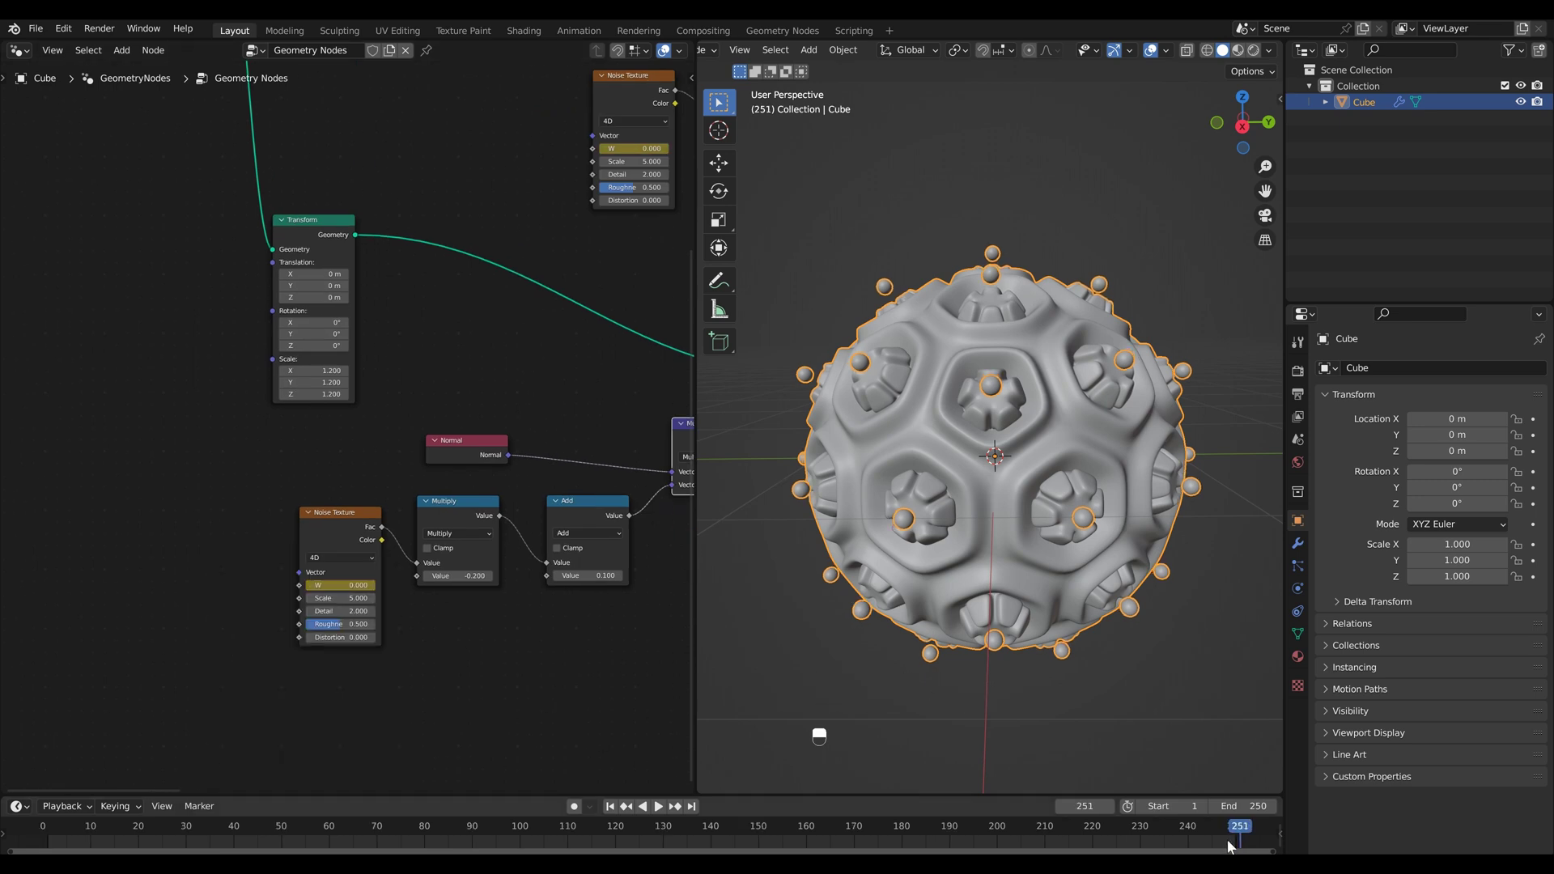
key("space")
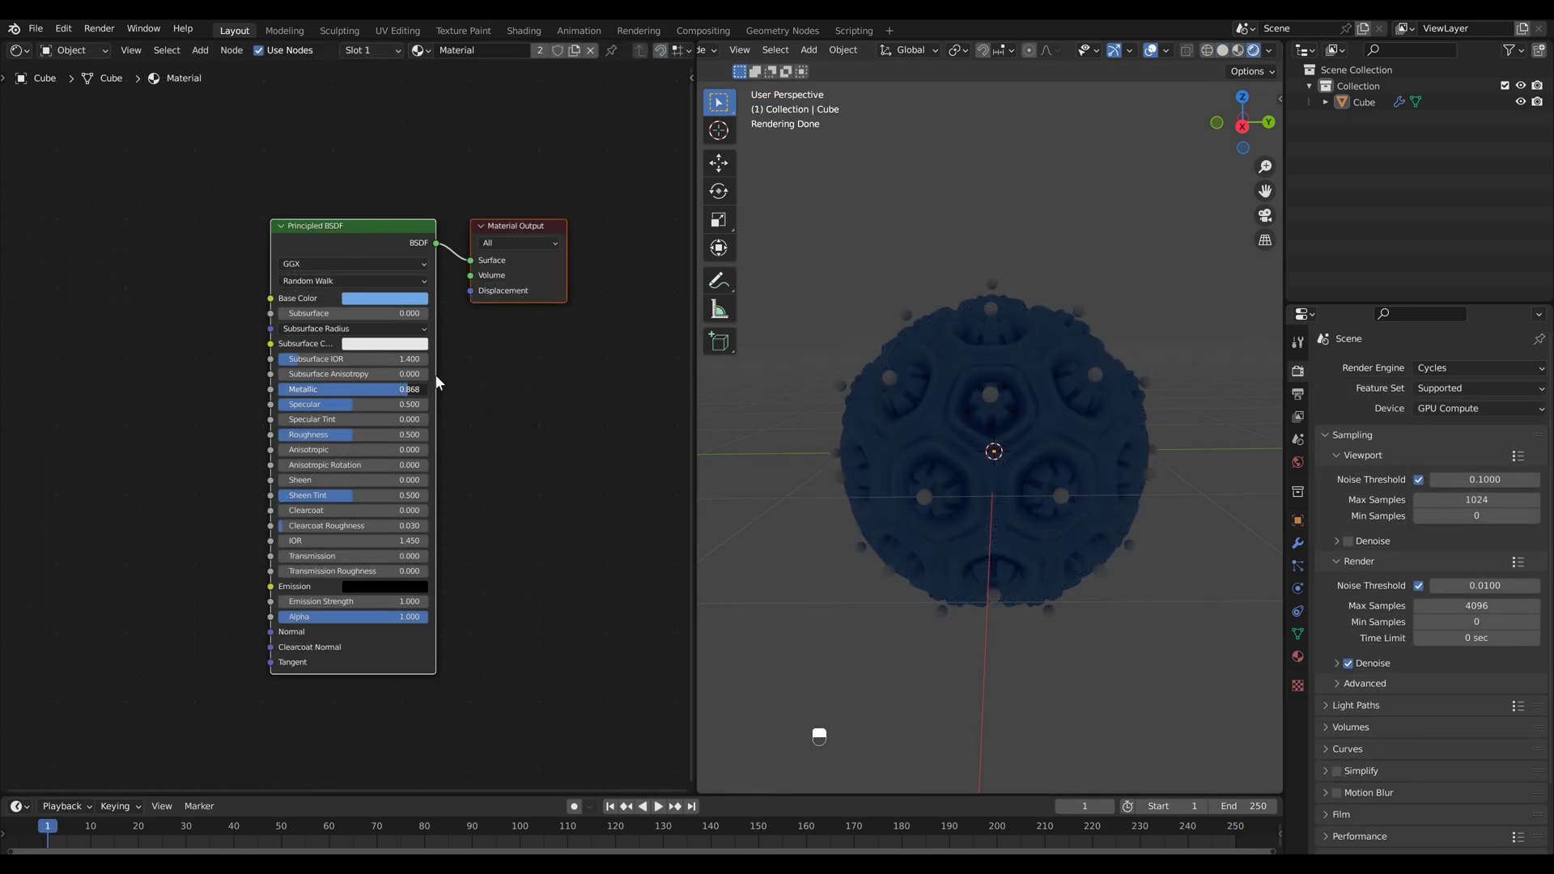
- Link the Brick Texture's Color to the Principled BSDF's Roughness and insert a ColorRamp node on that link
left_click_drag(228, 466, 307, 646)
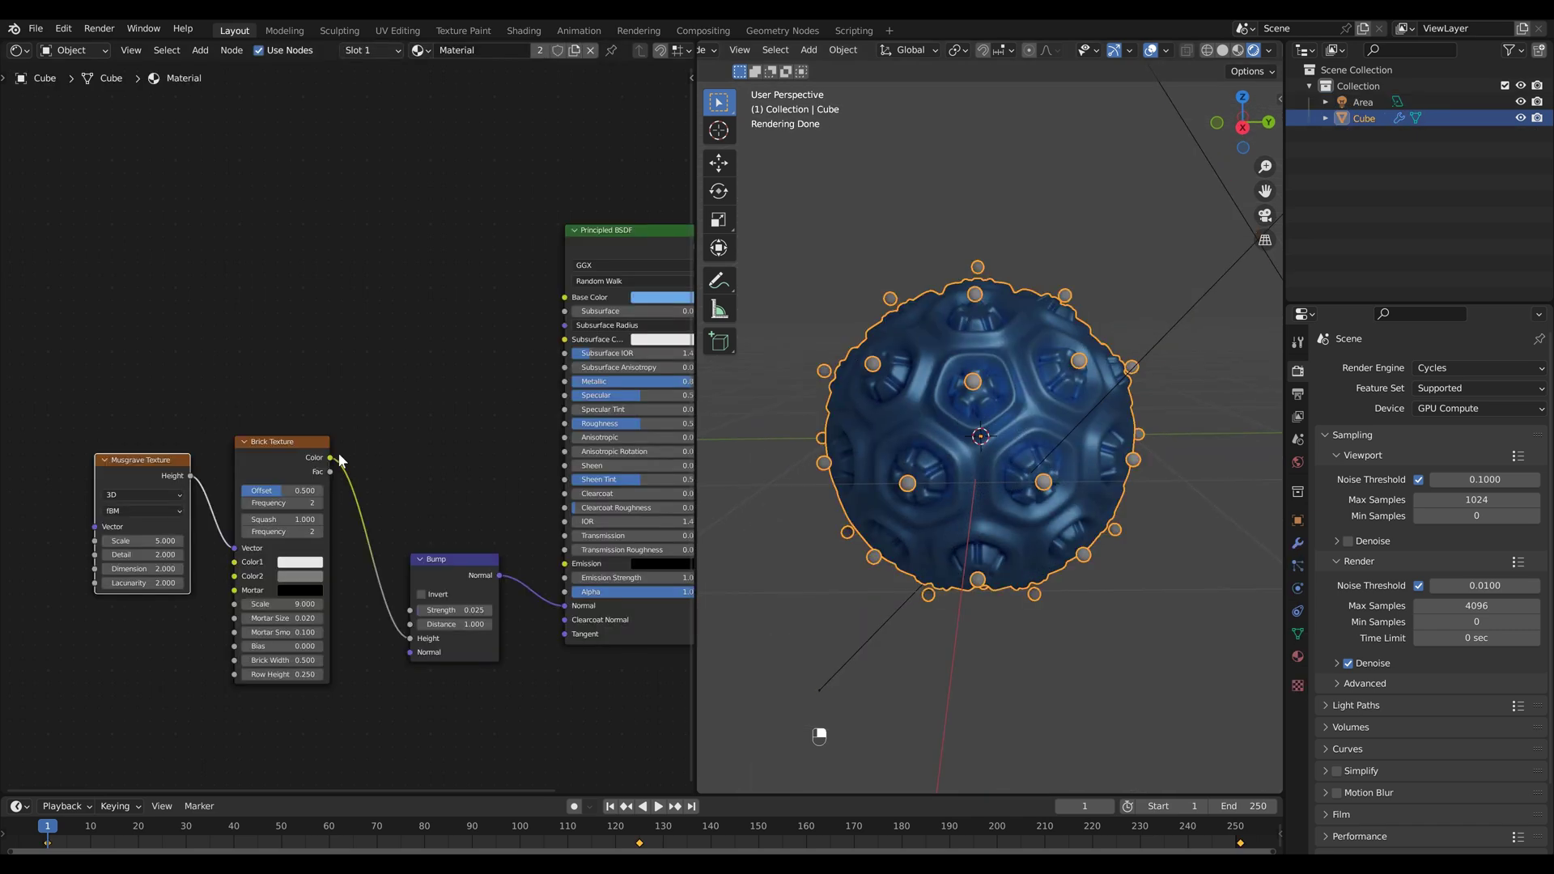
left_click_drag(332, 458, 527, 414)
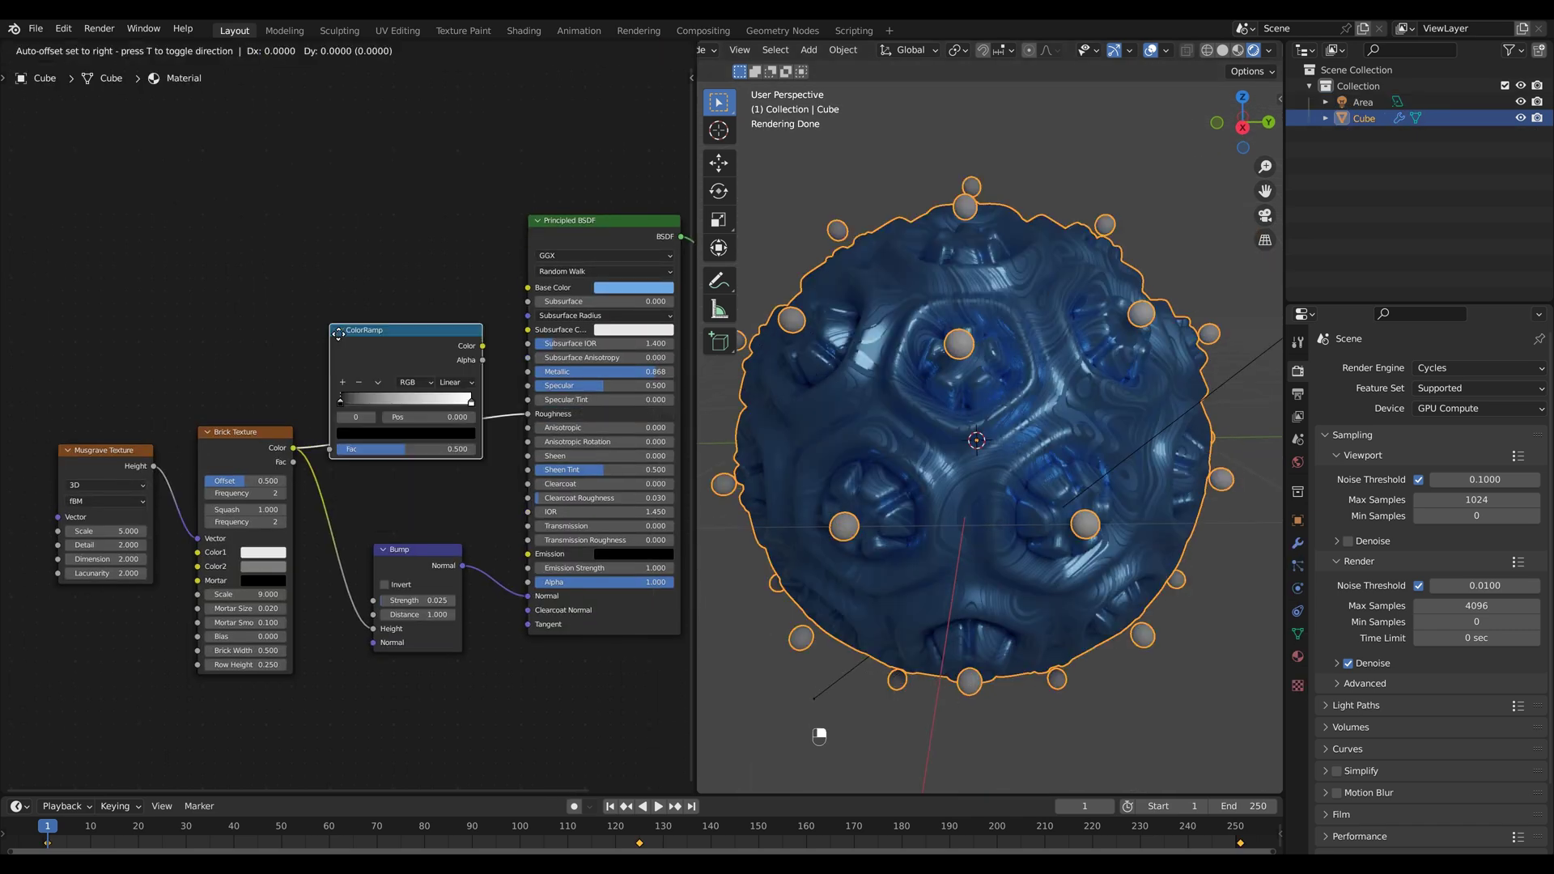
left_click(404, 380)
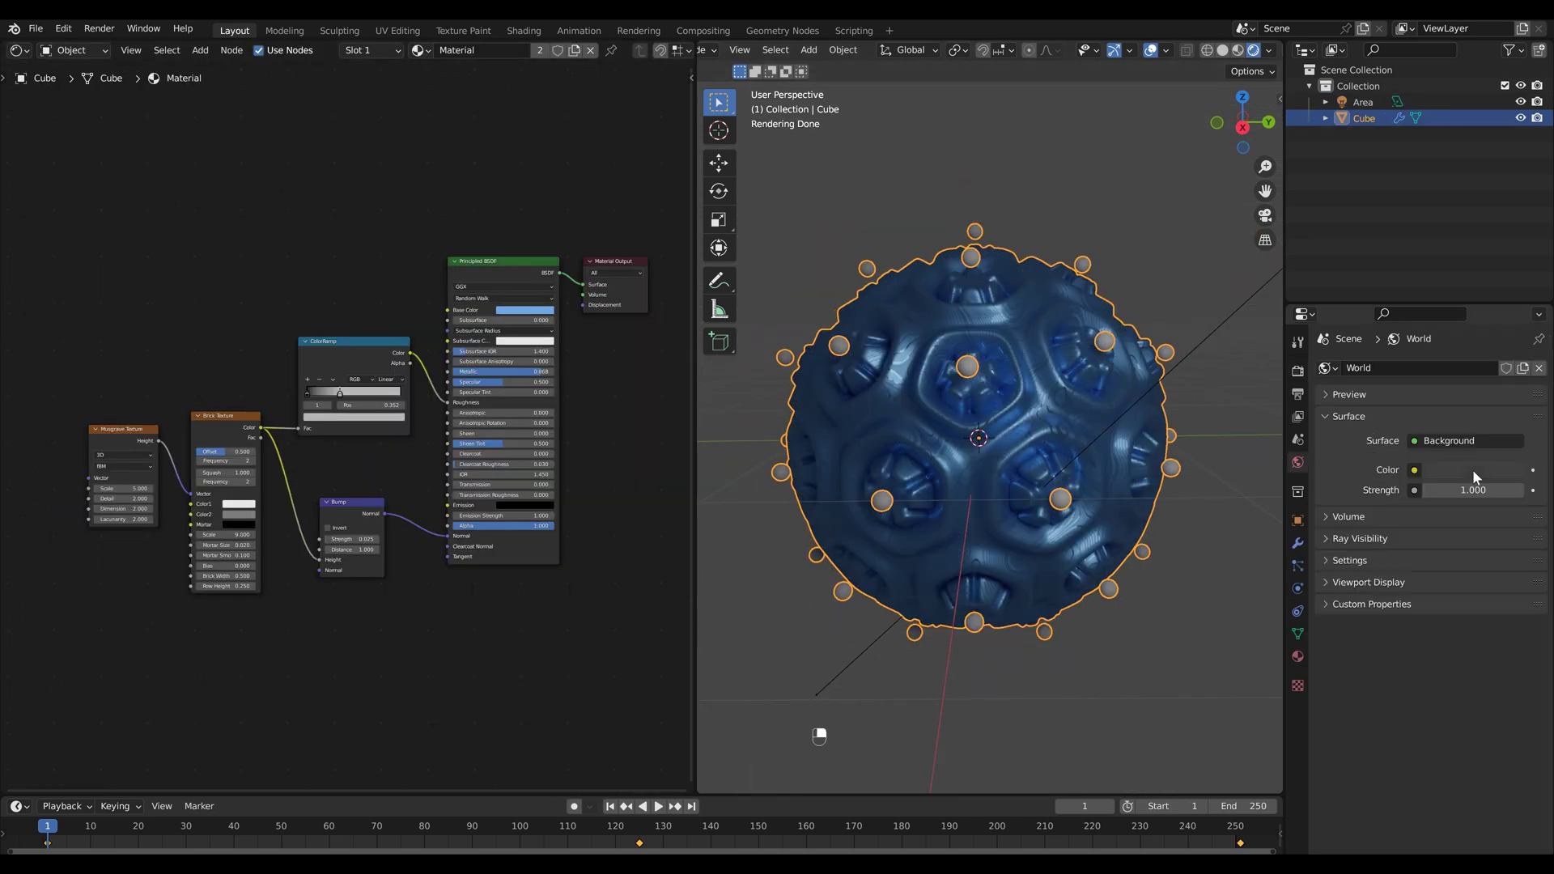